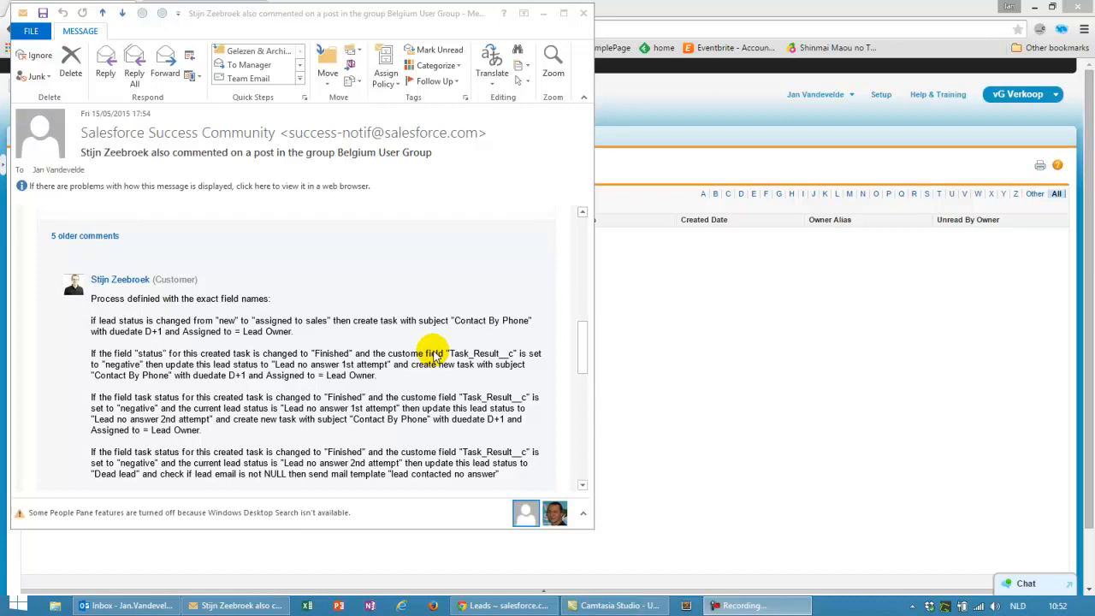
Review the positive-result rule in the process email, highlighting 'possitive', then minimize Outlook
left_click_drag(581, 333, 550, 357)
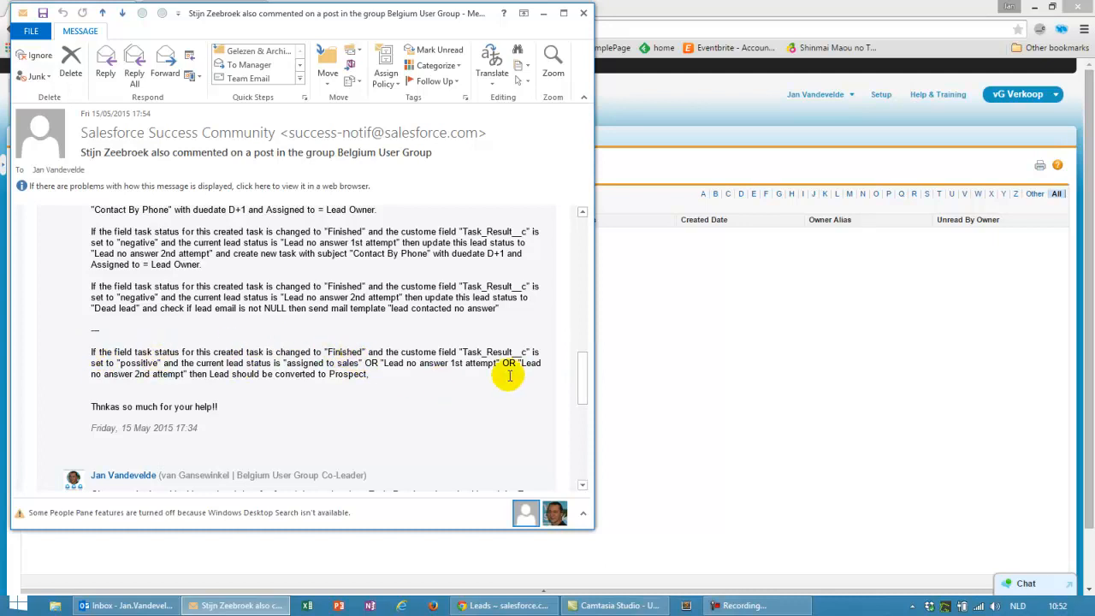
left_click_drag(118, 363, 158, 363)
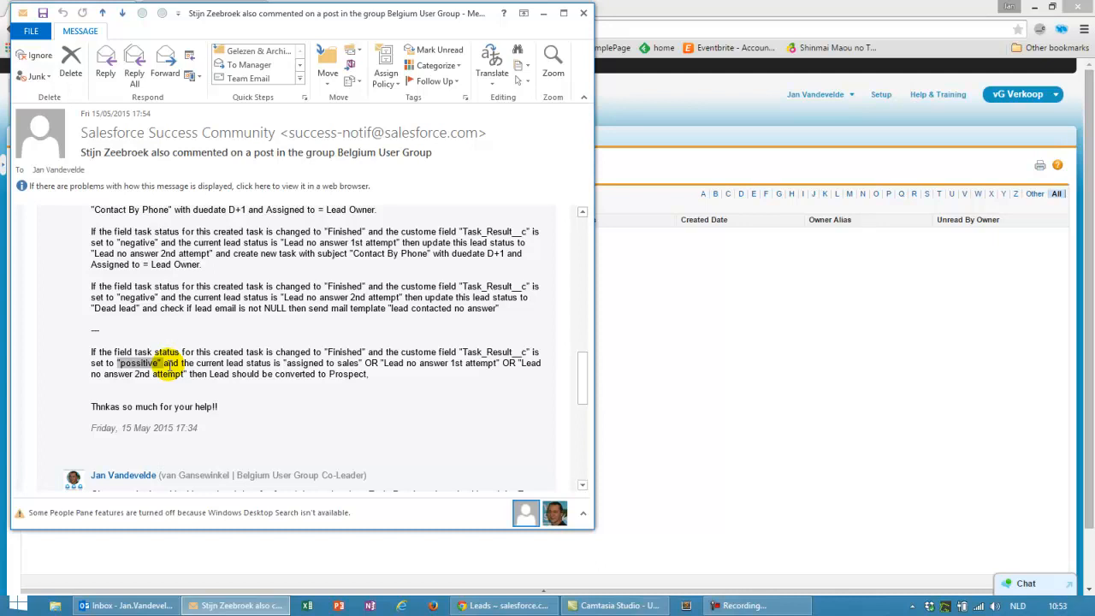
scroll(308, 282, "up", 3)
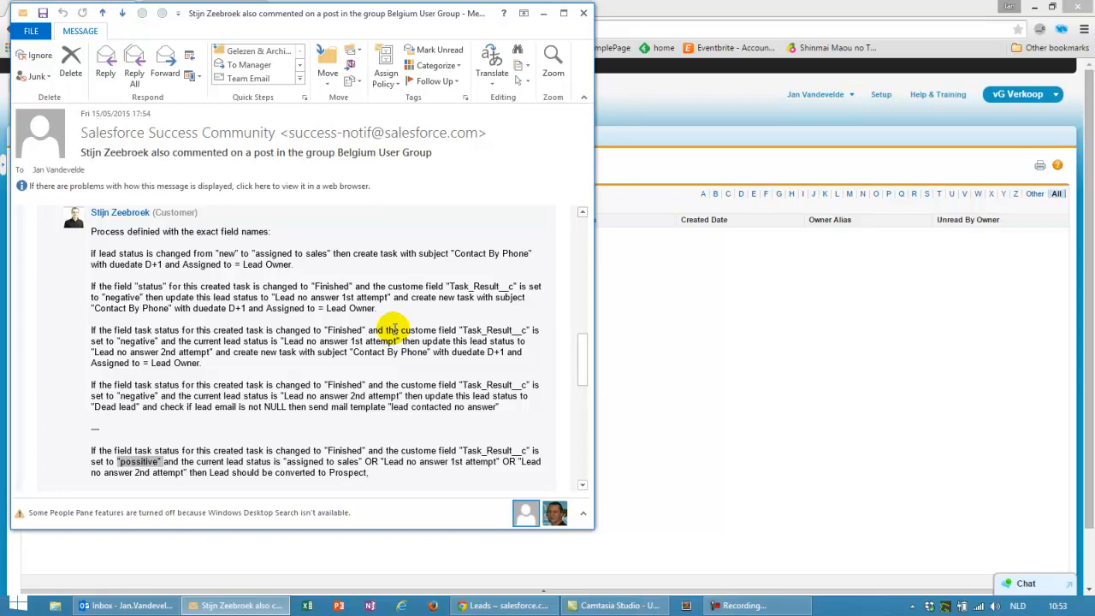
left_click(545, 13)
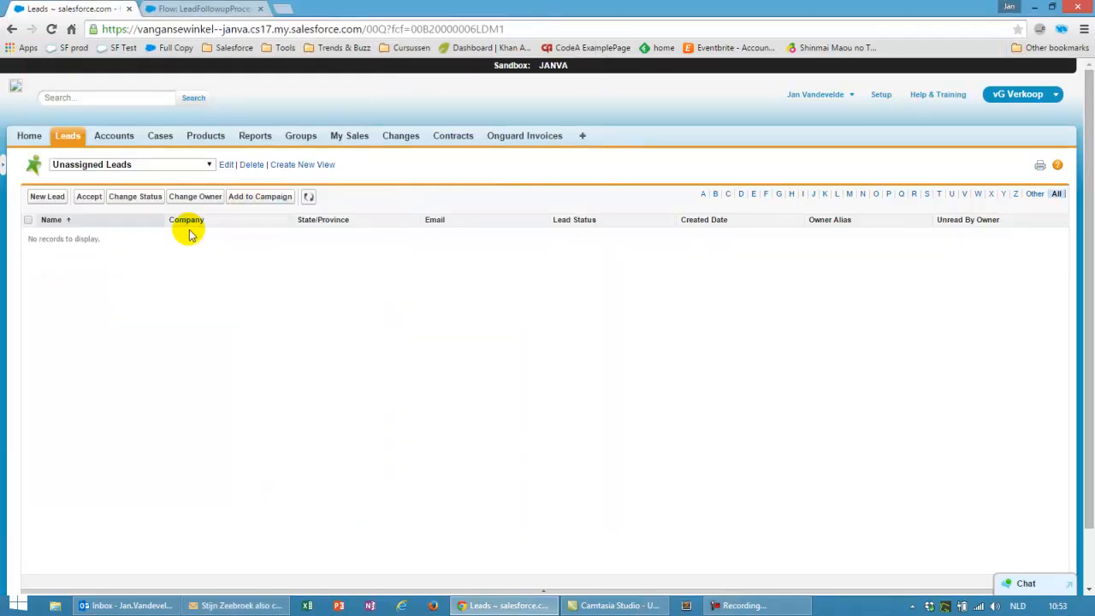
Start a new Lead with company Test Recording Followup, the contact's first and last name, and salutation Mr
left_click(47, 196)
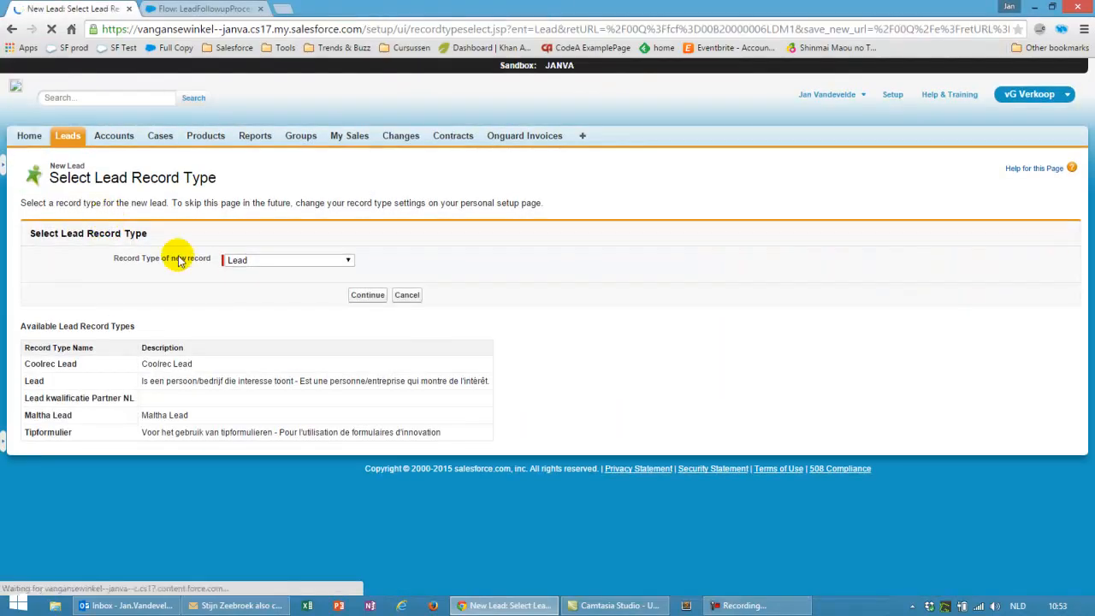
left_click(366, 295)
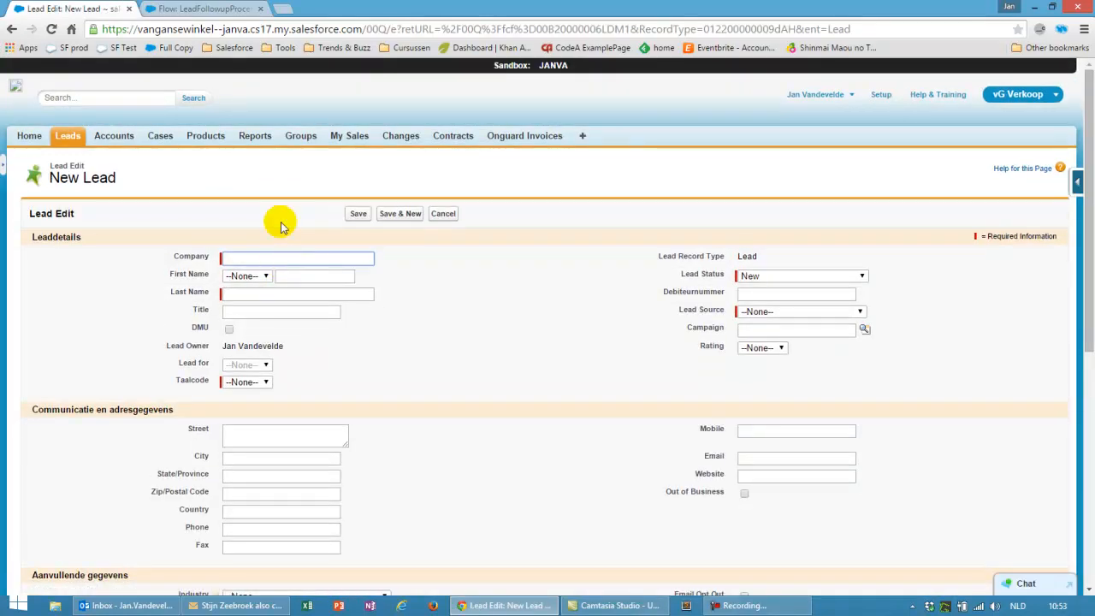
type("Test")
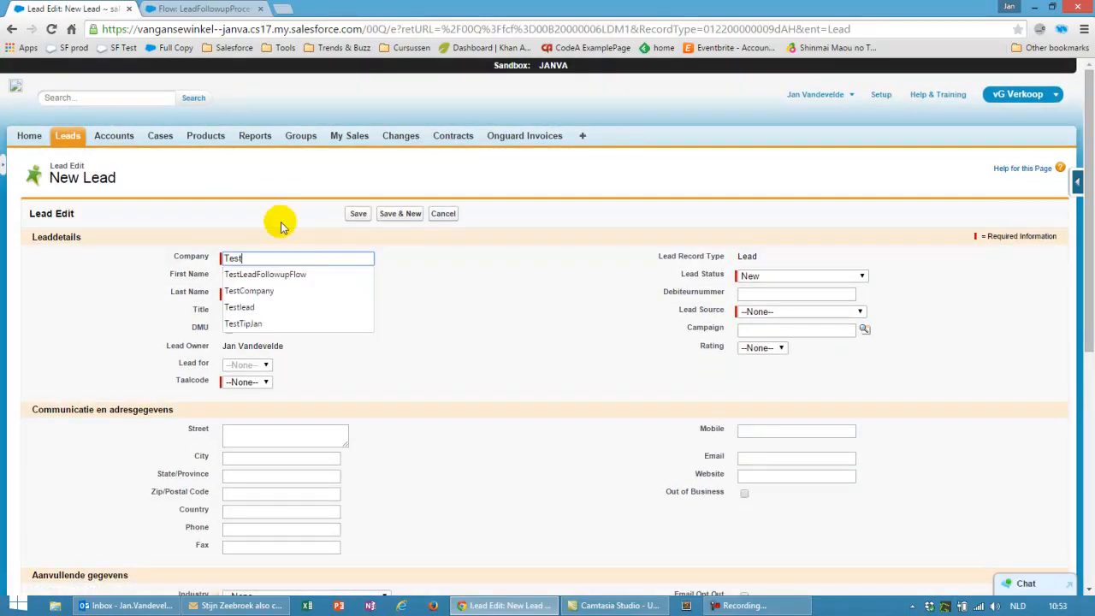
type(" Recording Followup")
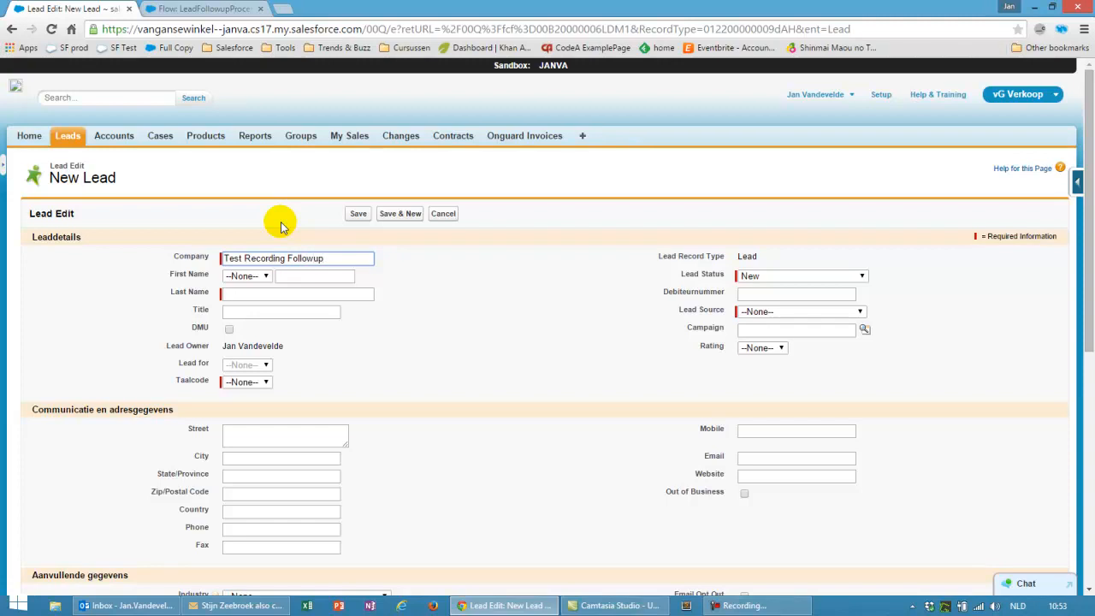
left_click(287, 278)
key("Tab")
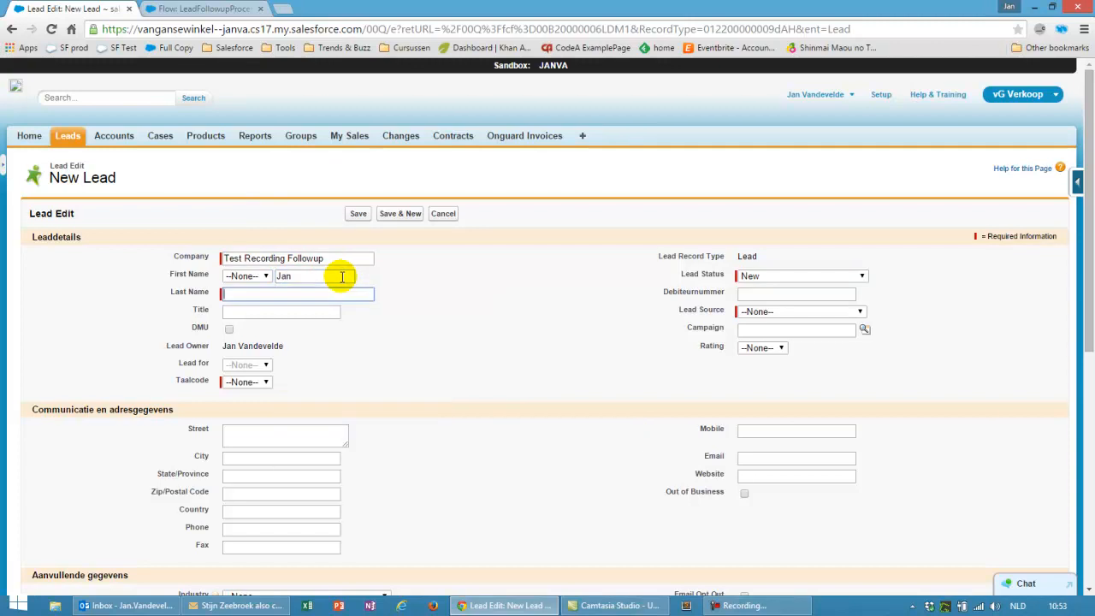
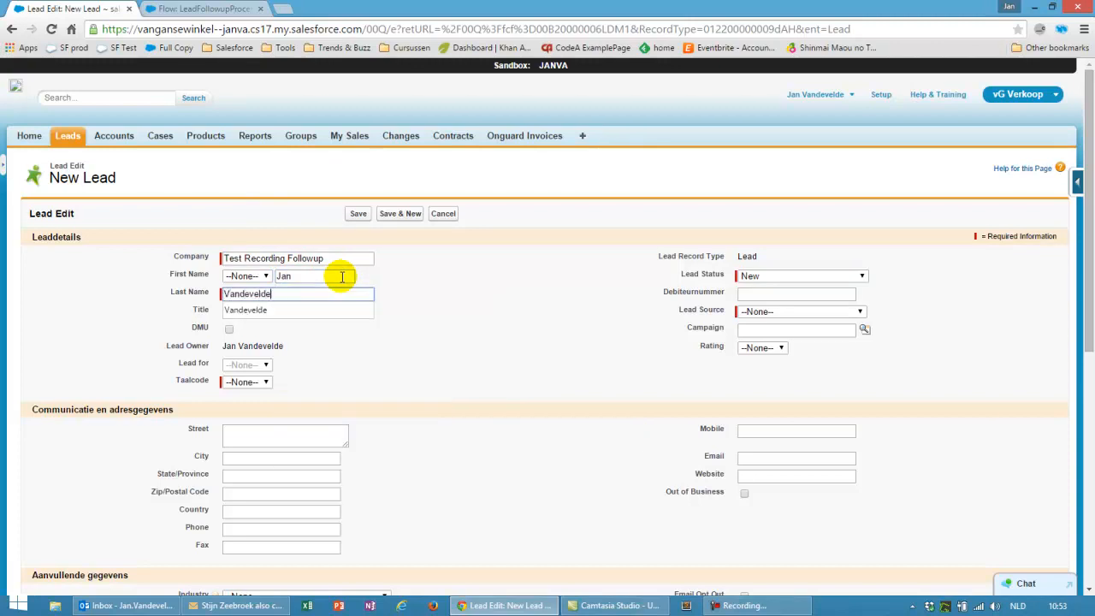
left_click(246, 275)
left_click(241, 301)
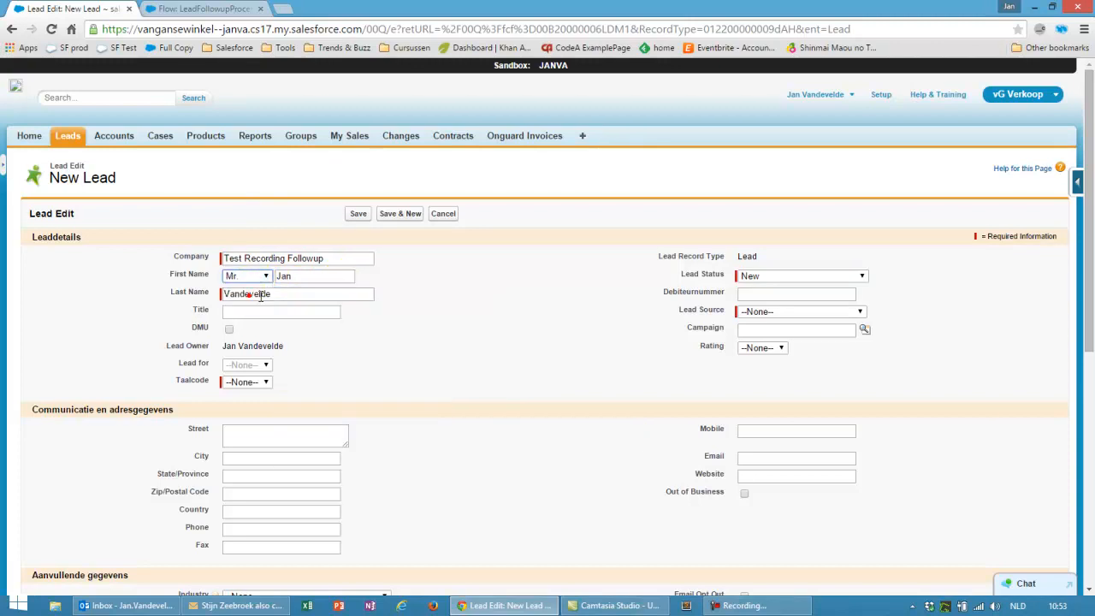
Enter the lead's e-mail, set Lead Source Customer Initiative Other and Taalcode BE-NL, and save
left_click(754, 458)
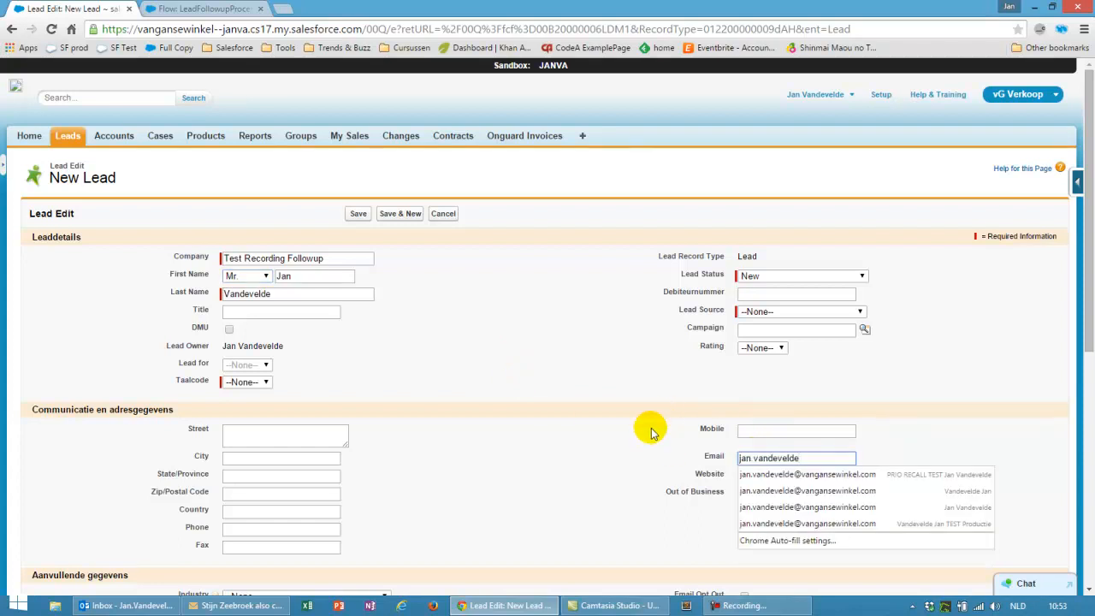
left_click(757, 481)
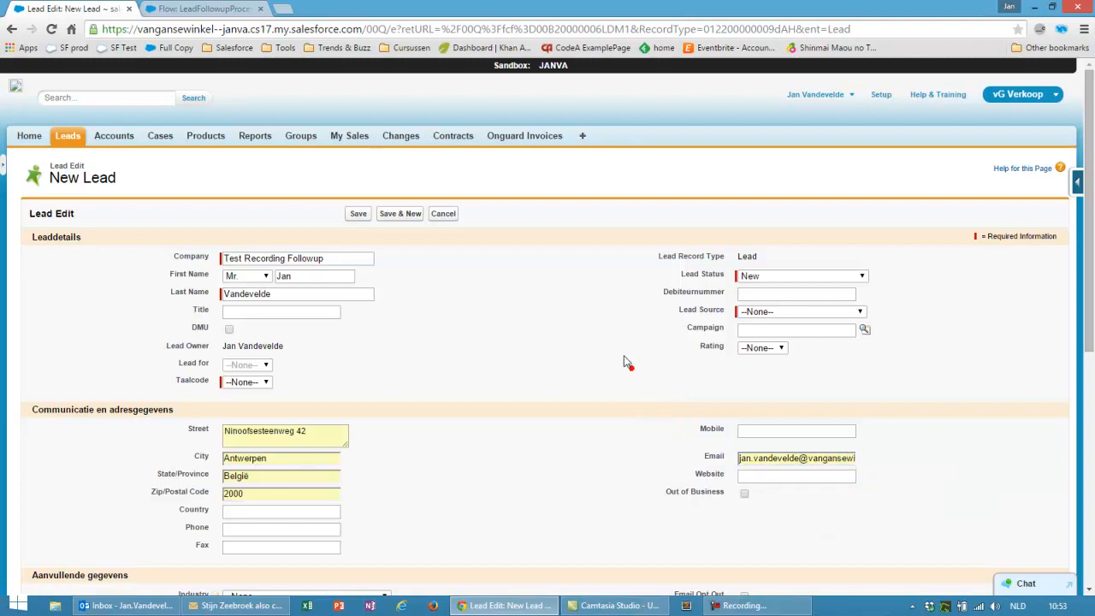
left_click(778, 312)
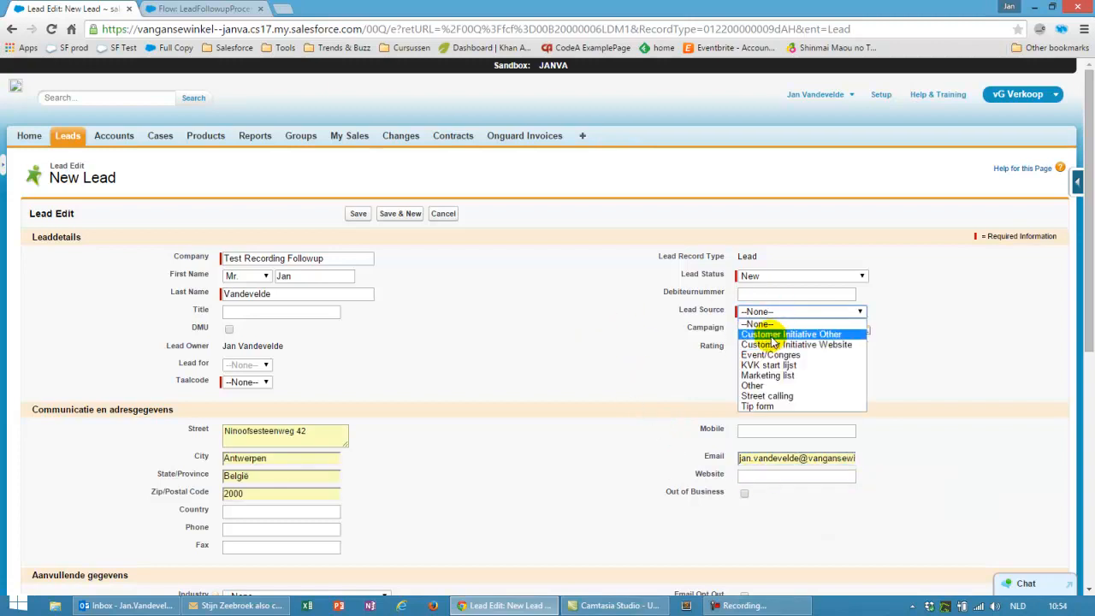
left_click(771, 336)
left_click(243, 383)
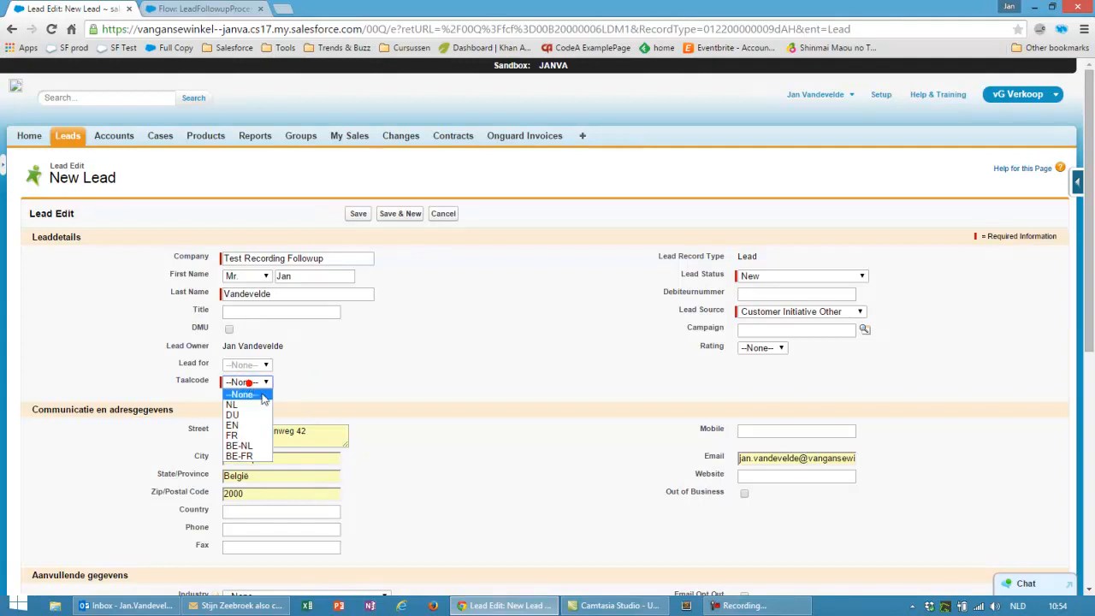
left_click(237, 446)
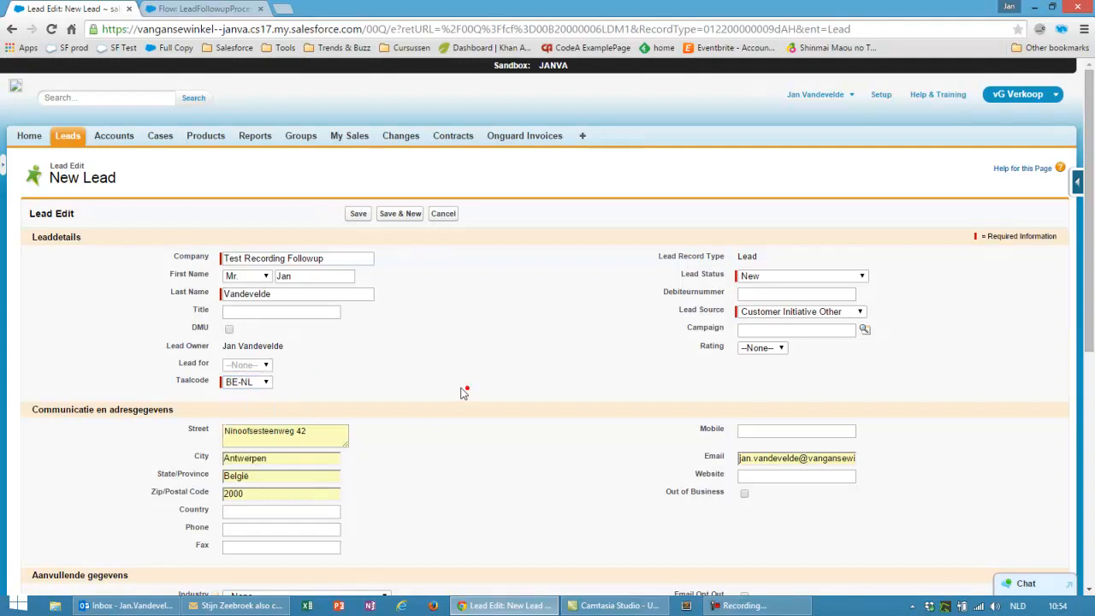
left_click(356, 215)
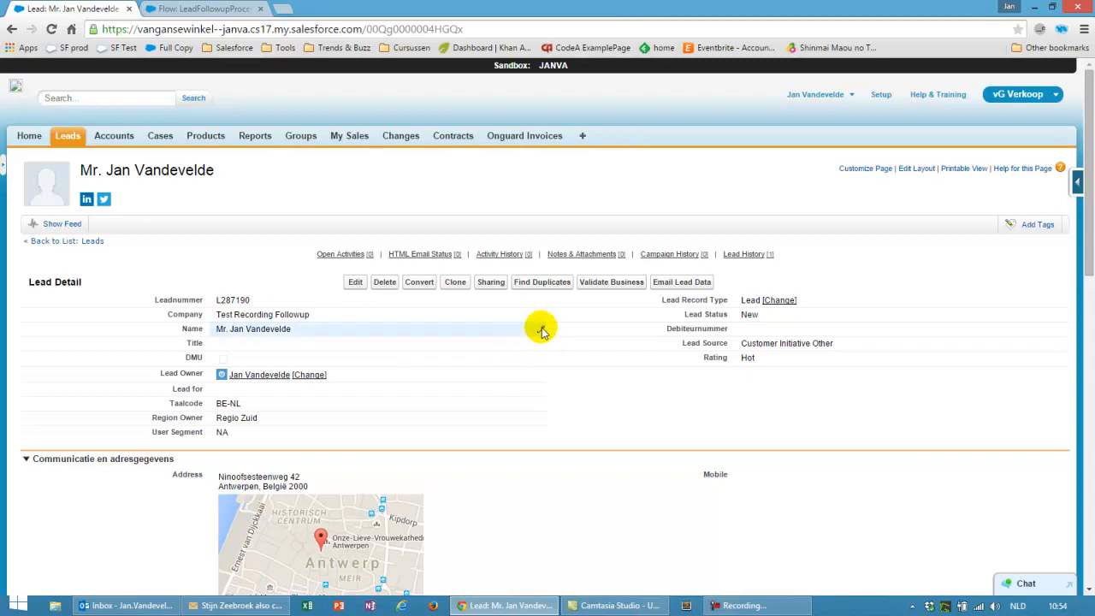
Change the lead status to Assigned to Sales and check the new Contact By Phone open activity
double_click(749, 315)
left_click(758, 316)
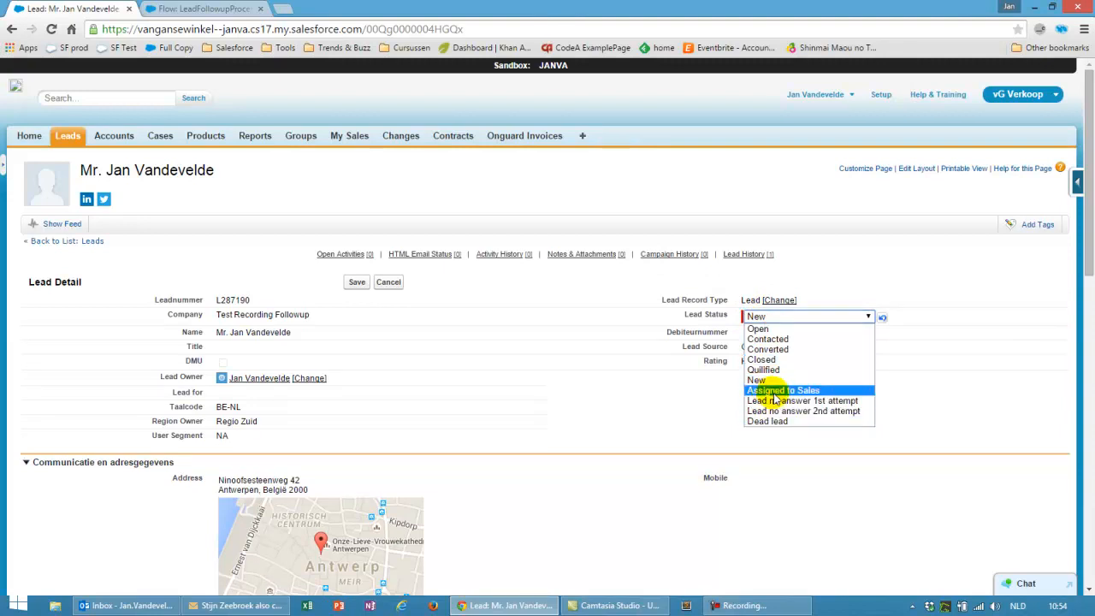
left_click(772, 392)
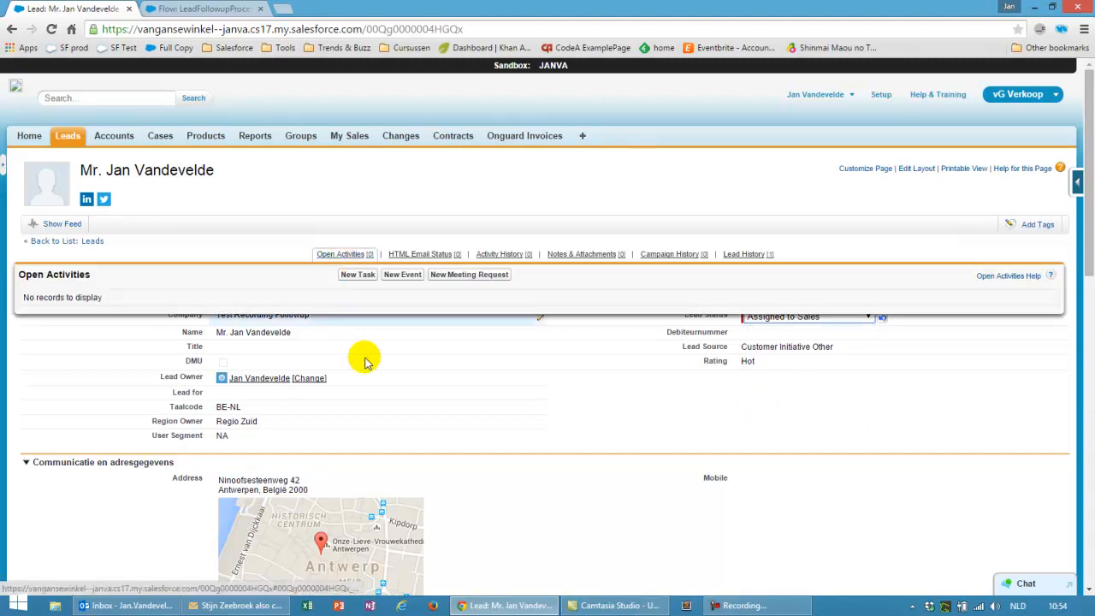
left_click(356, 283)
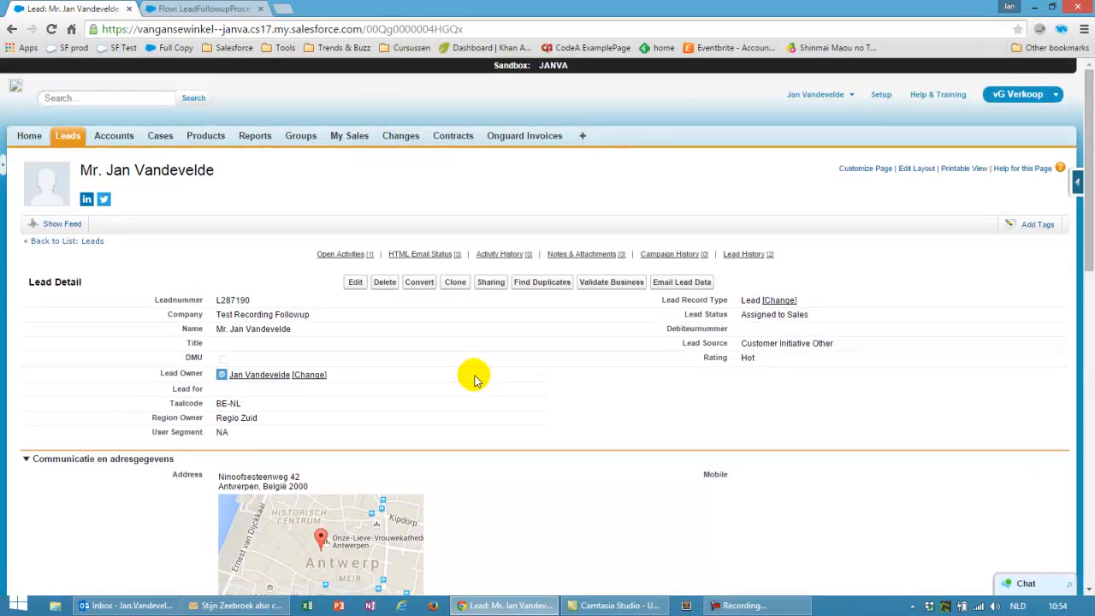
mouse_move(343, 258)
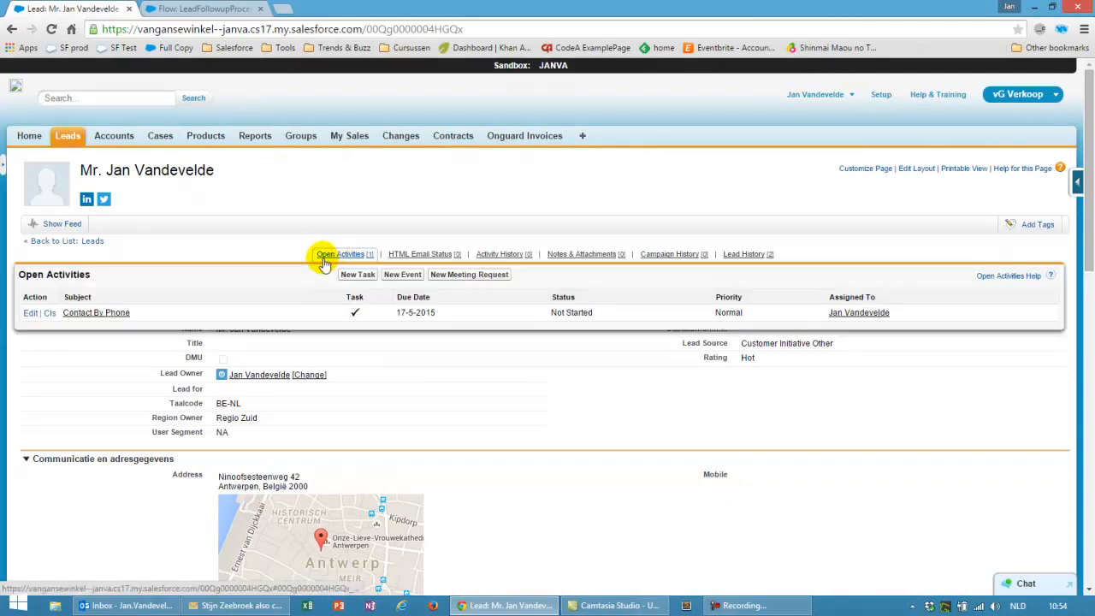
Save the Contact By Phone task with Task Result Negative and Status Finished, then return to the lead
left_click(111, 313)
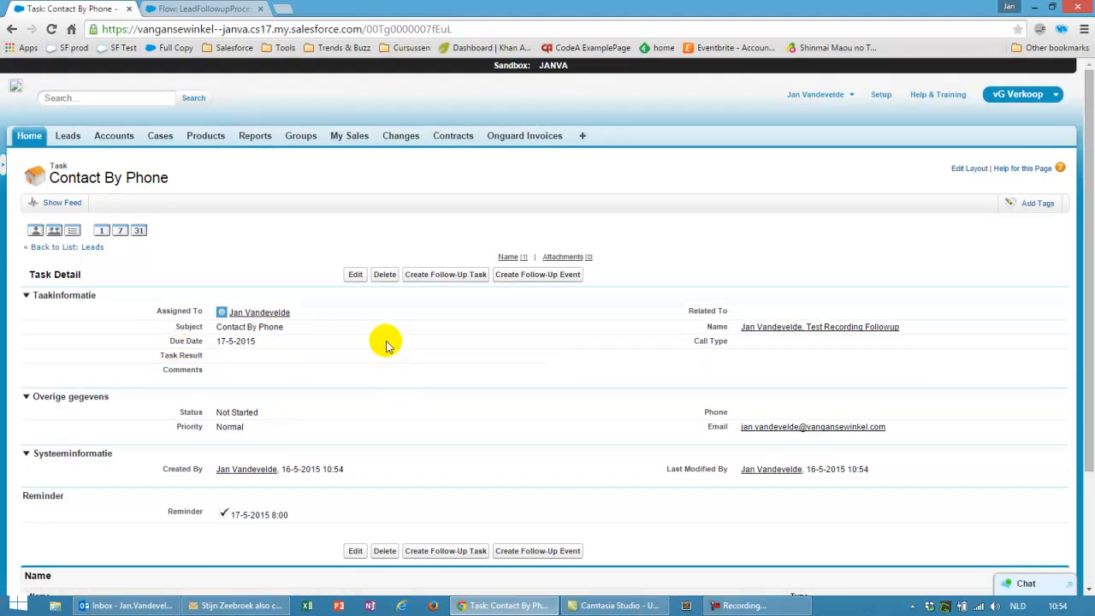
left_click(354, 278)
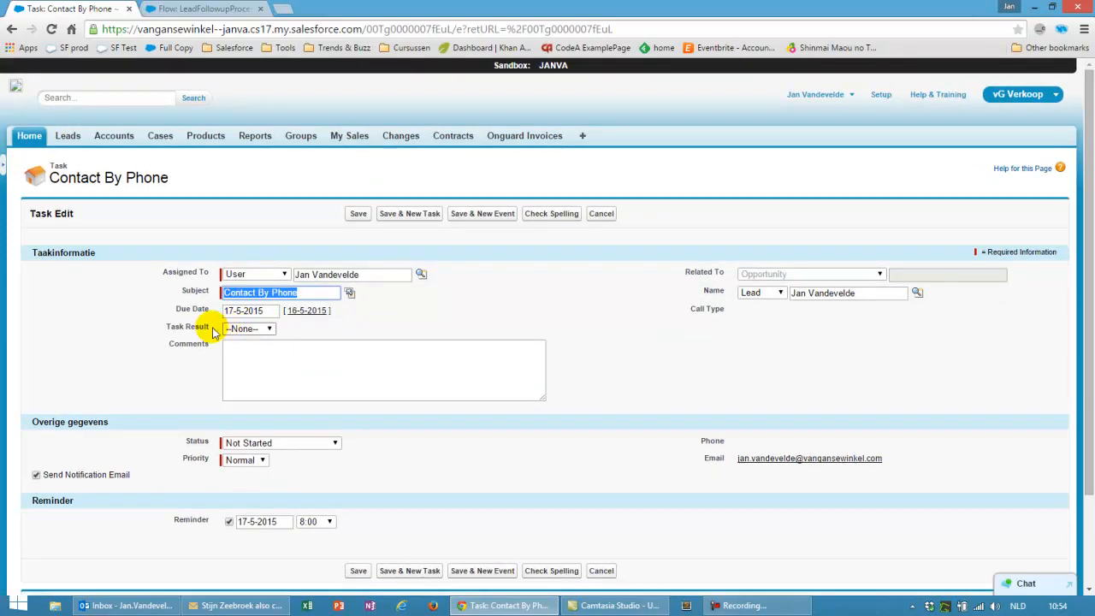
left_click(255, 330)
left_click(255, 362)
left_click(299, 442)
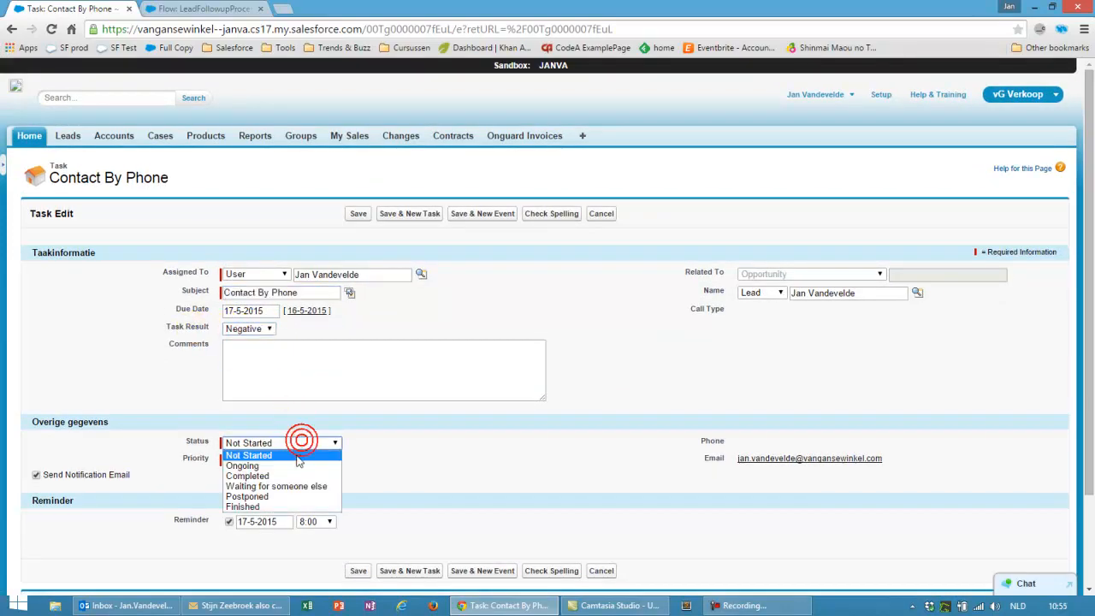
left_click(271, 506)
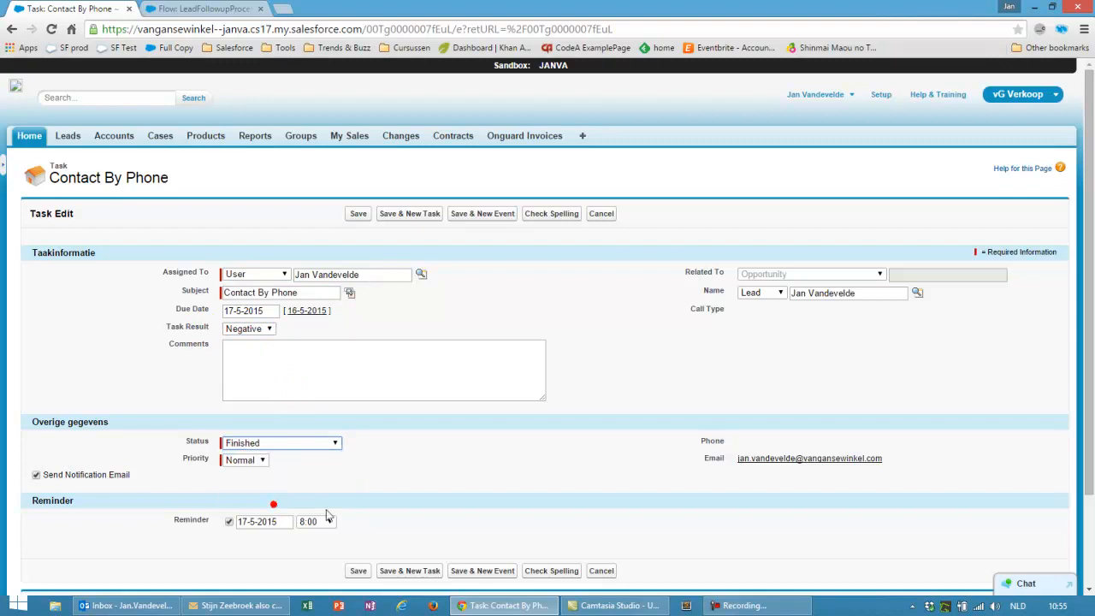
left_click(357, 571)
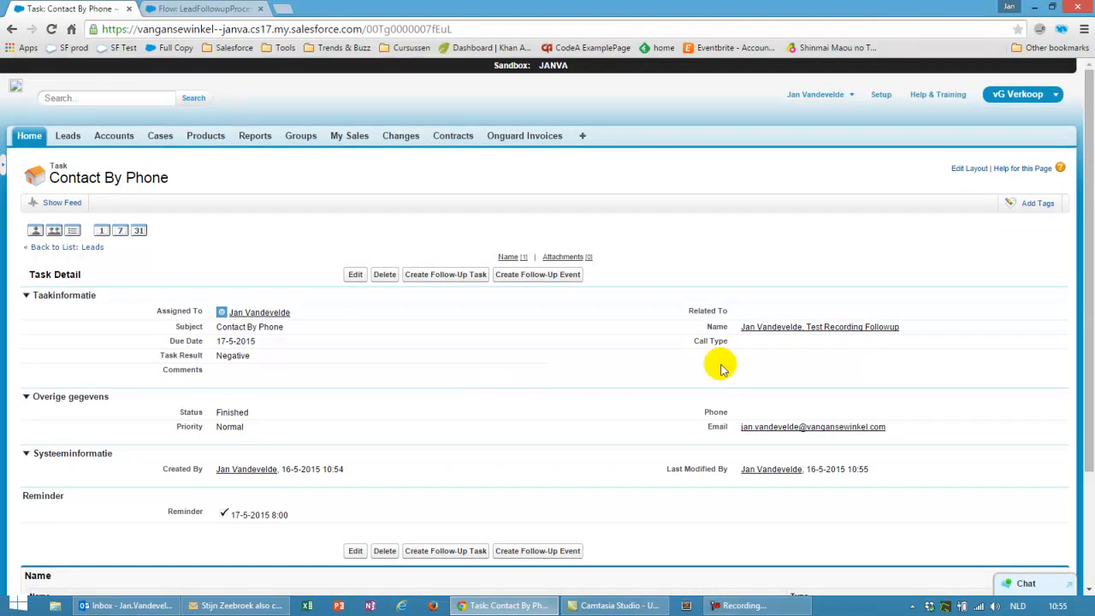
left_click(785, 330)
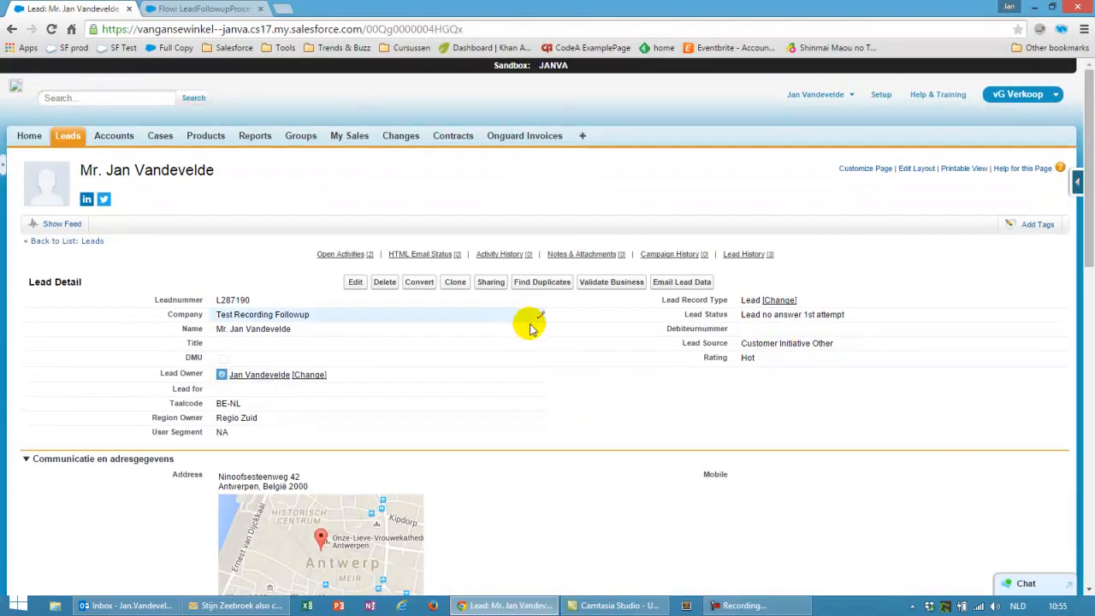
Confirm the lead status reads Lead no answer 1st attempt and view its two open activities
double_click(746, 314)
left_click_drag(741, 315, 853, 315)
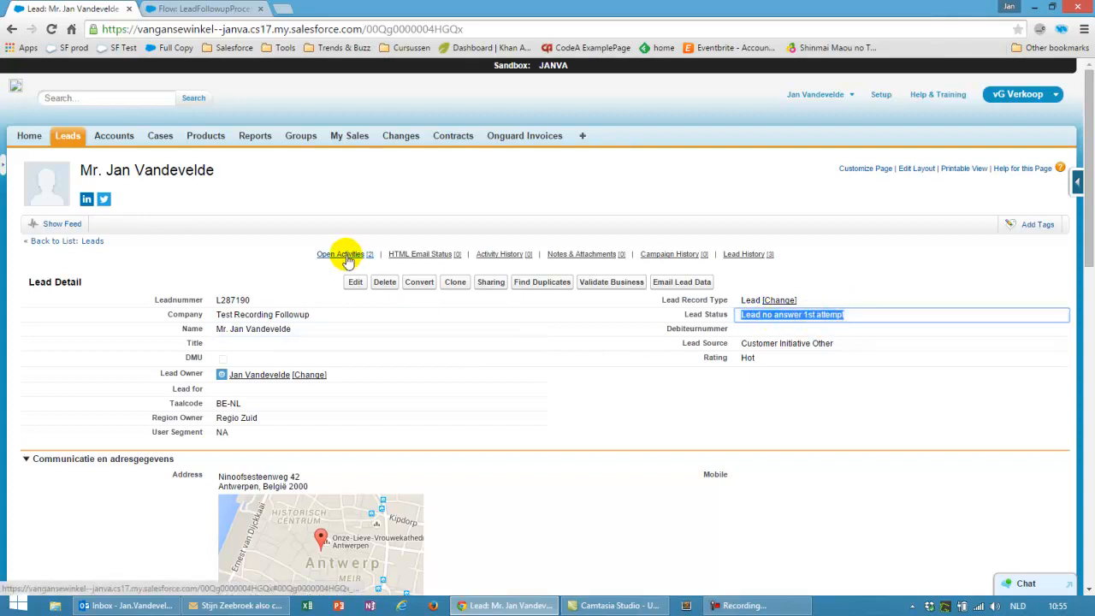
mouse_move(347, 260)
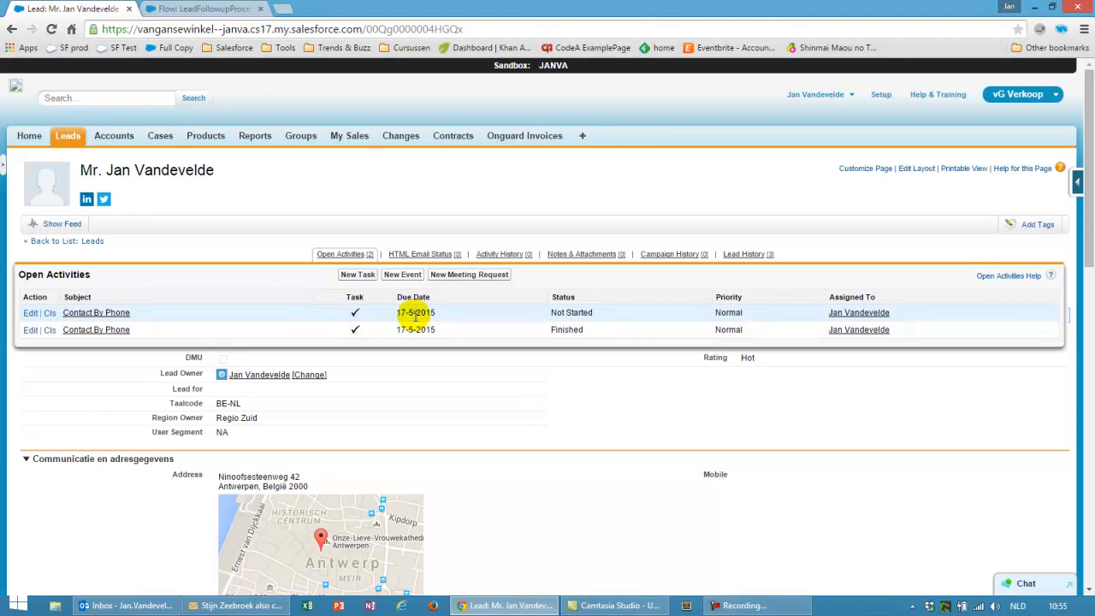
Open the new Contact By Phone task and try an inline edit to Negative, then cancel it
left_click(115, 313)
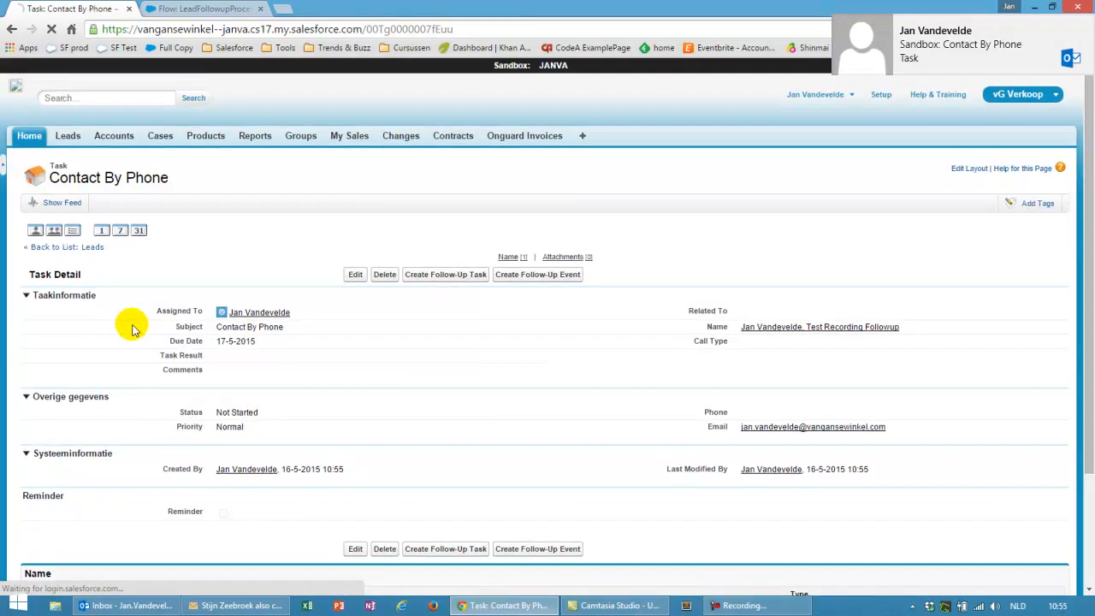
double_click(363, 354)
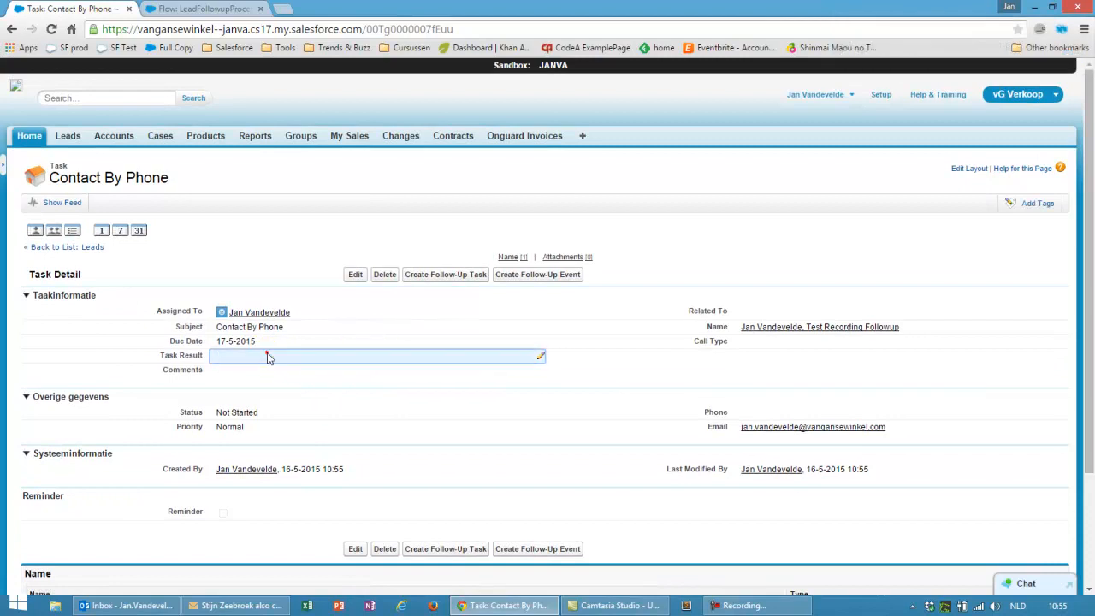
left_click(253, 357)
left_click(253, 389)
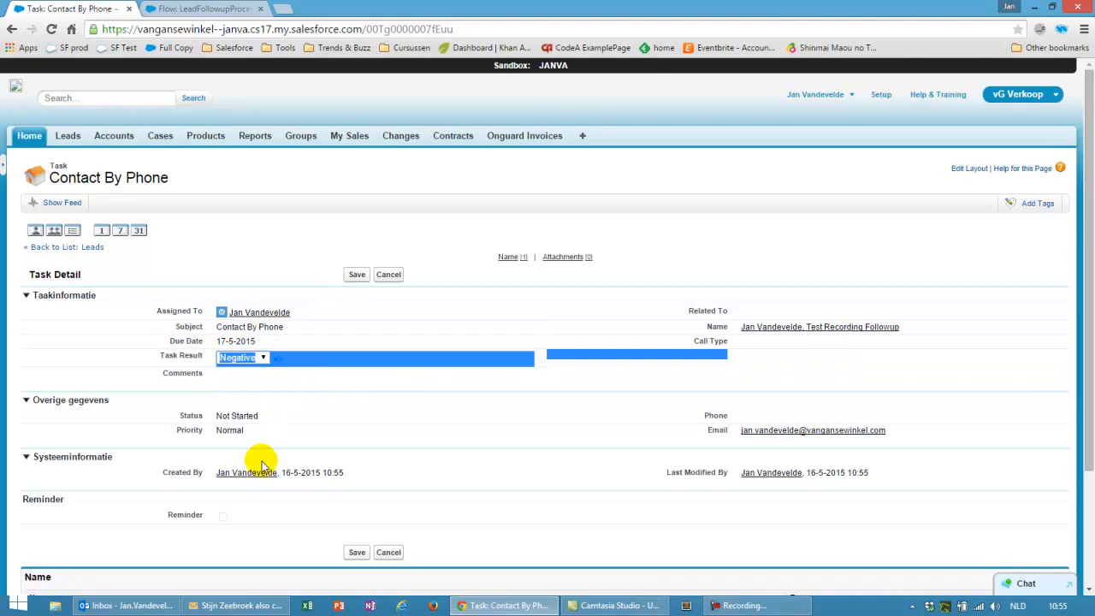
double_click(254, 418)
triple_click(254, 418)
double_click(253, 416)
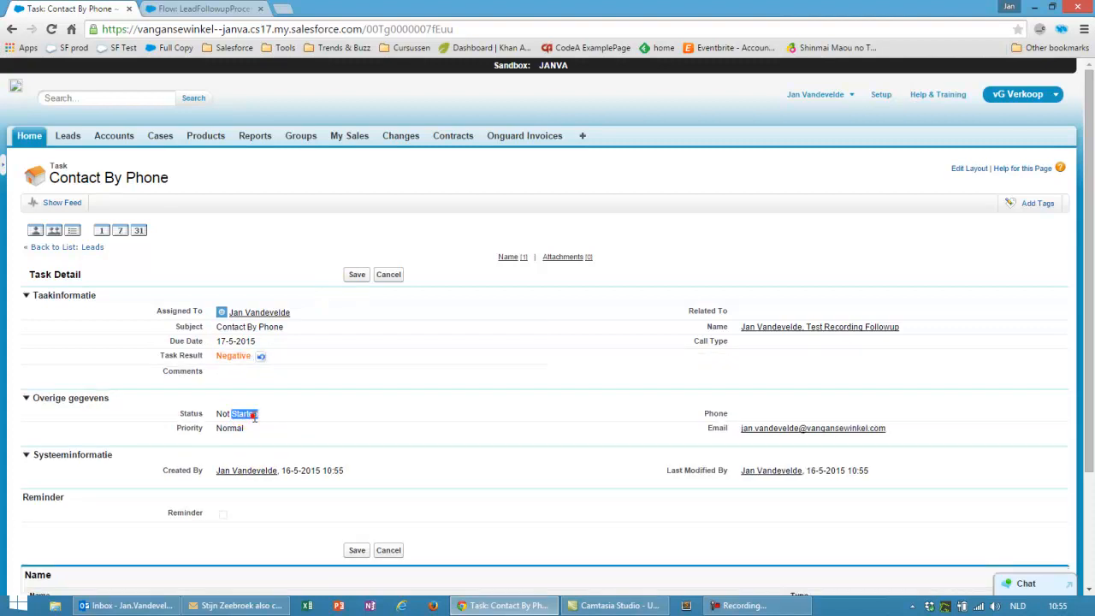
left_click(388, 276)
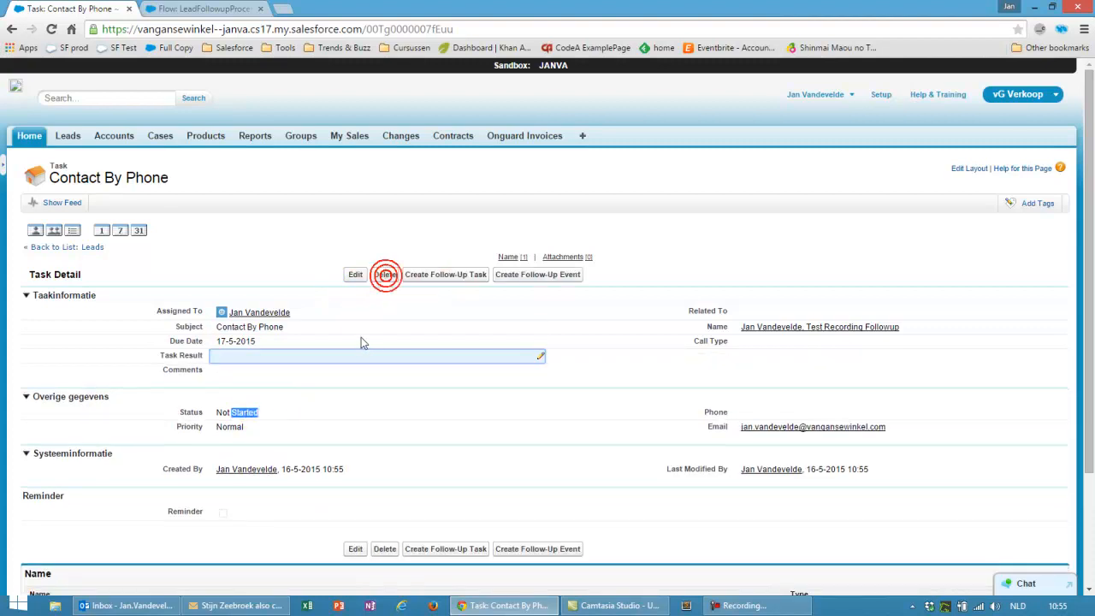
Save the task as Negative and Finished, then confirm the lead reads Lead no answer 2nd attempt
left_click(352, 274)
left_click(248, 329)
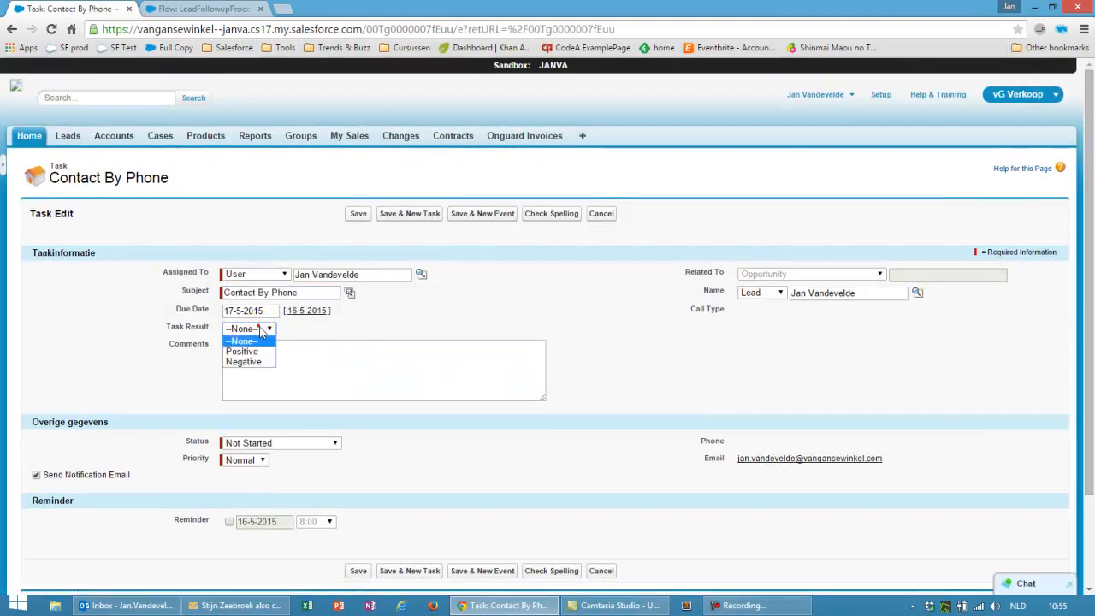
left_click(253, 359)
left_click(265, 443)
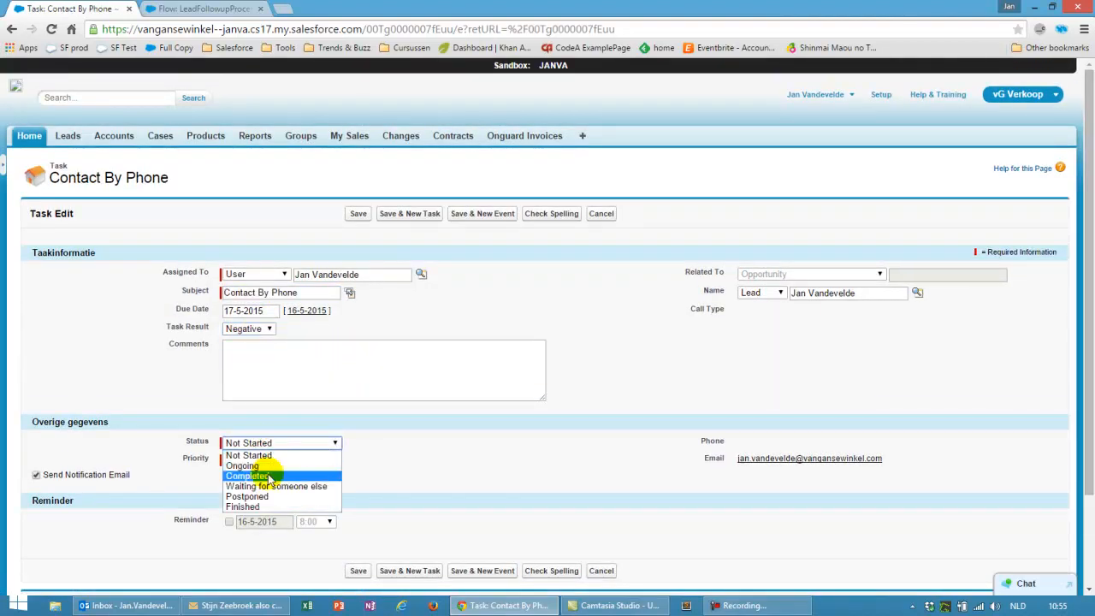
left_click(256, 503)
left_click(356, 572)
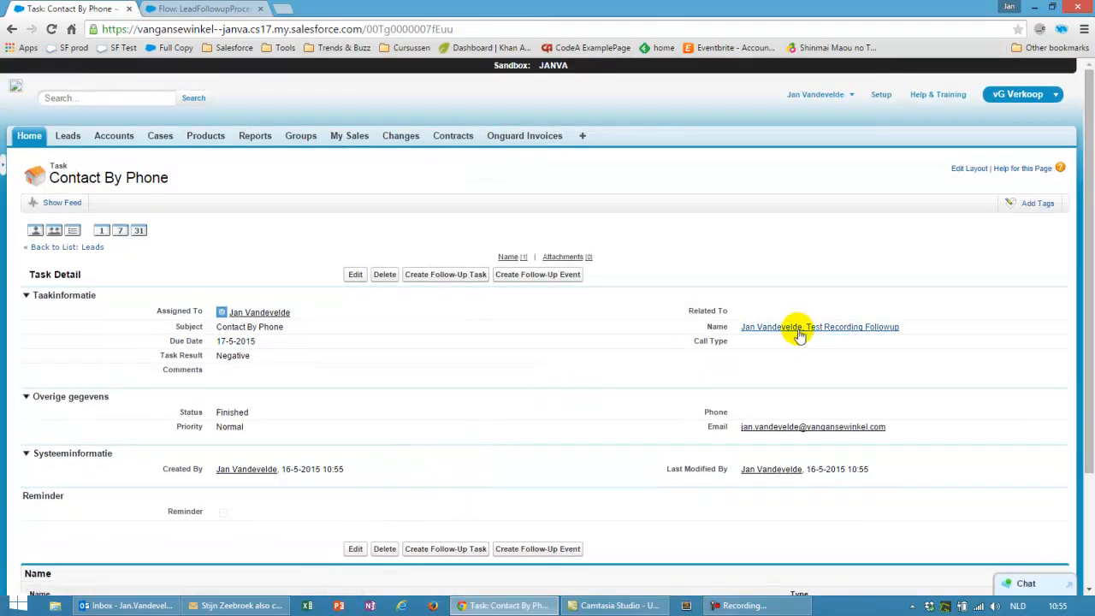
left_click(796, 329)
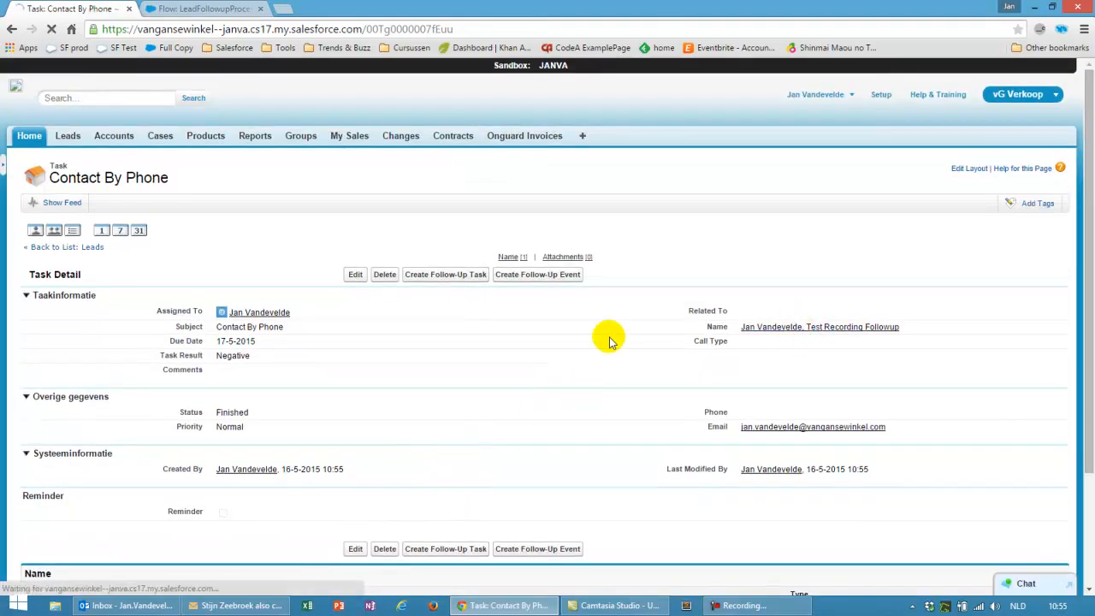
left_click_drag(740, 315, 857, 315)
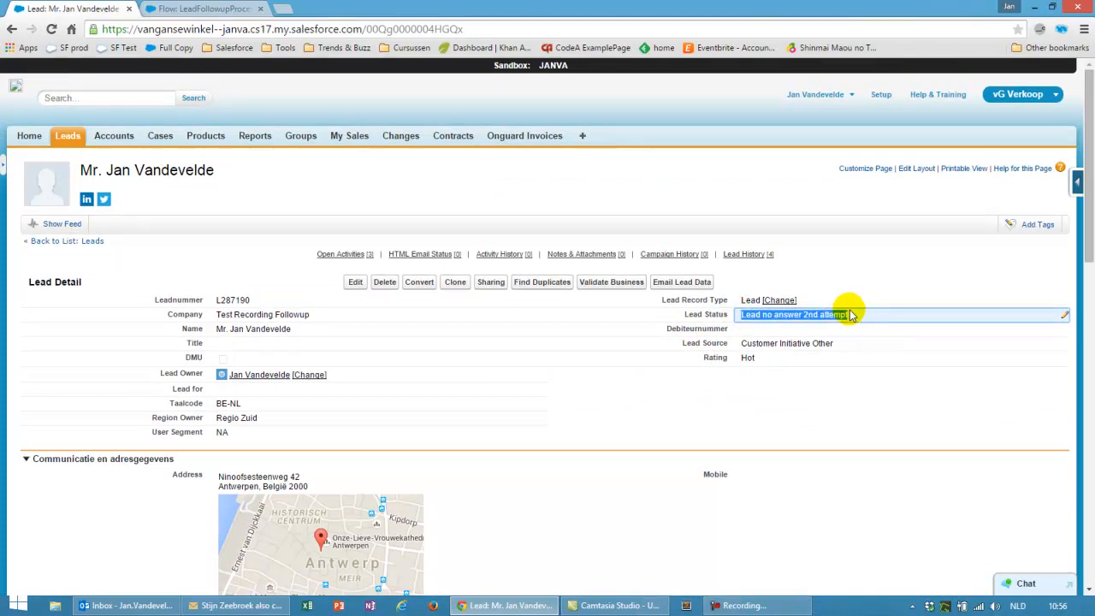
mouse_move(349, 255)
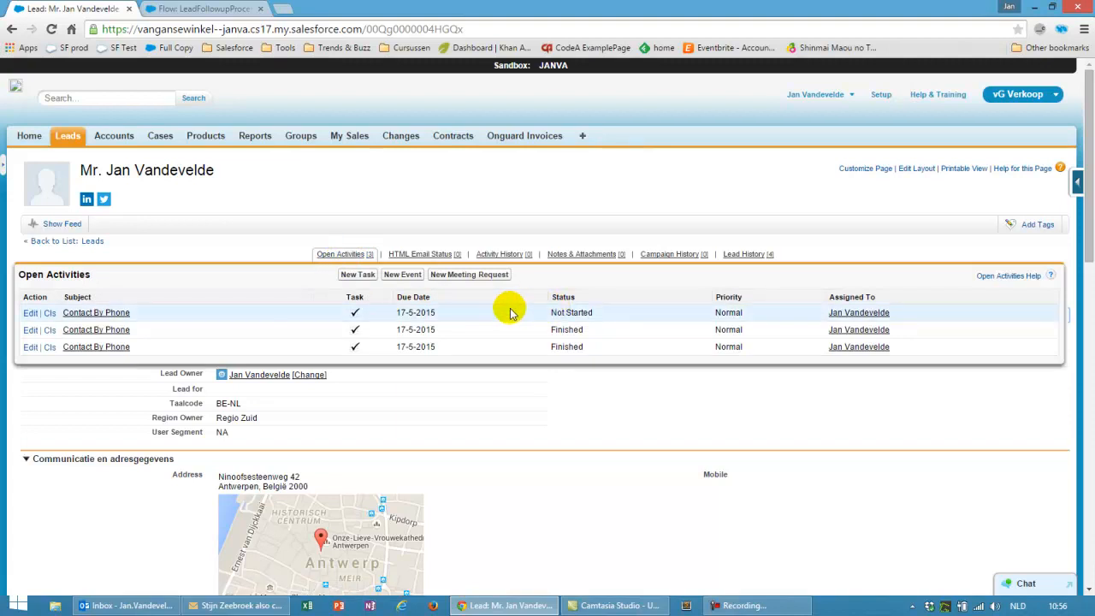
Save the last Not Started Contact By Phone task with Task Result Negative and Status Finished
left_click(97, 313)
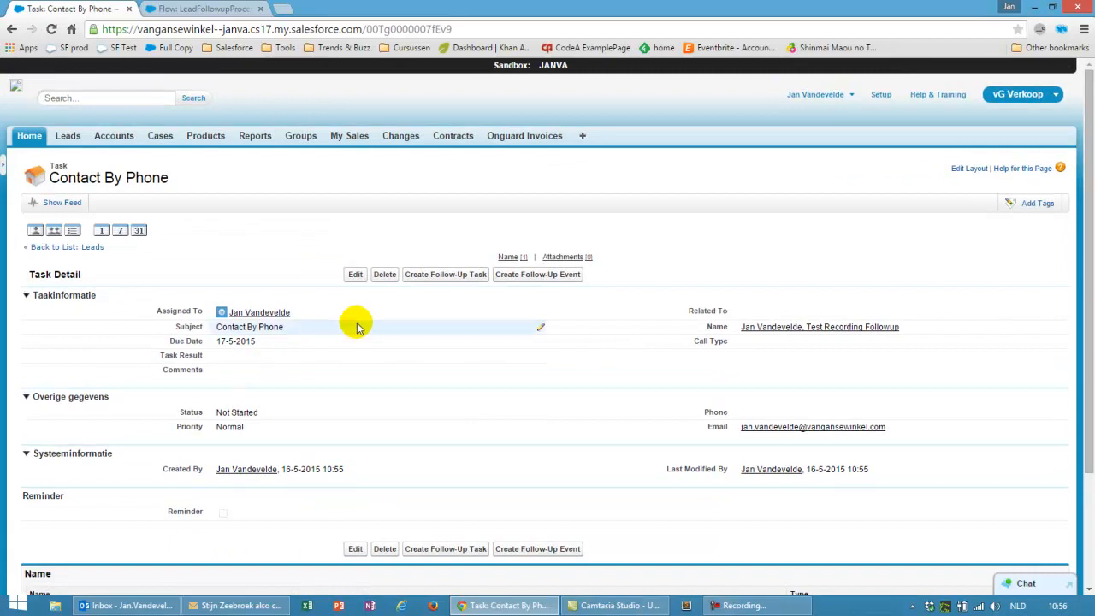
left_click(352, 274)
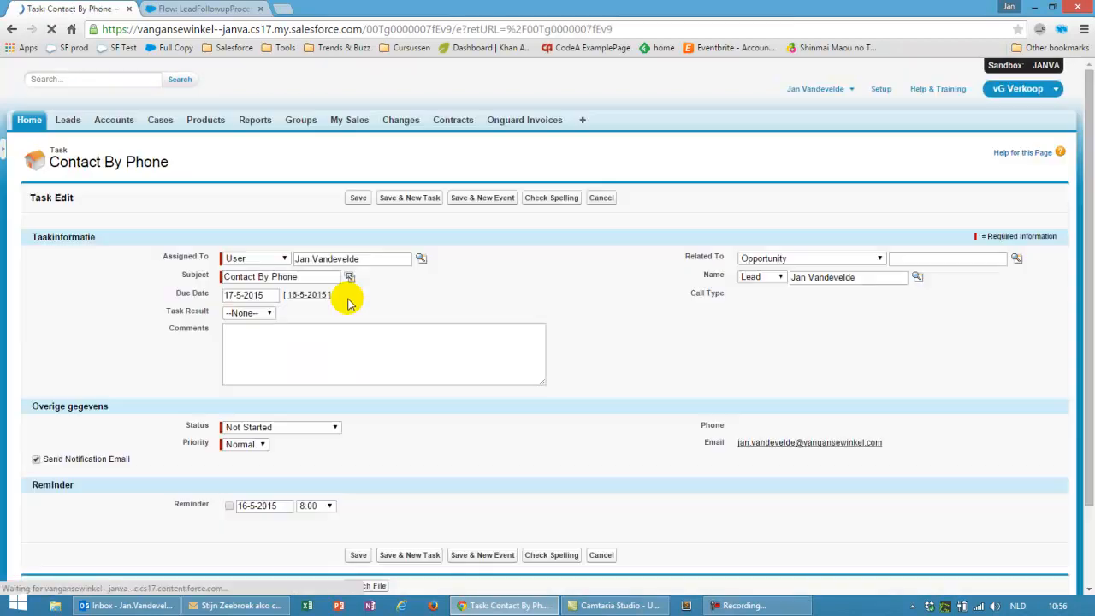
left_click(250, 329)
left_click(258, 363)
left_click(286, 443)
left_click(272, 510)
left_click(358, 214)
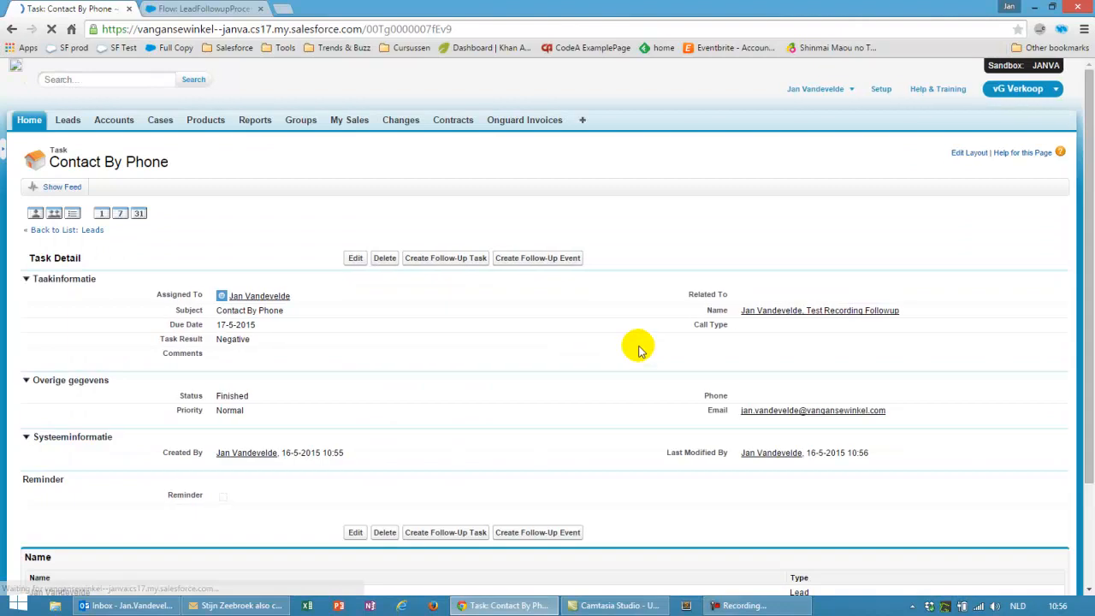
Return to the lead and confirm its status is now Dead lead
left_click(777, 324)
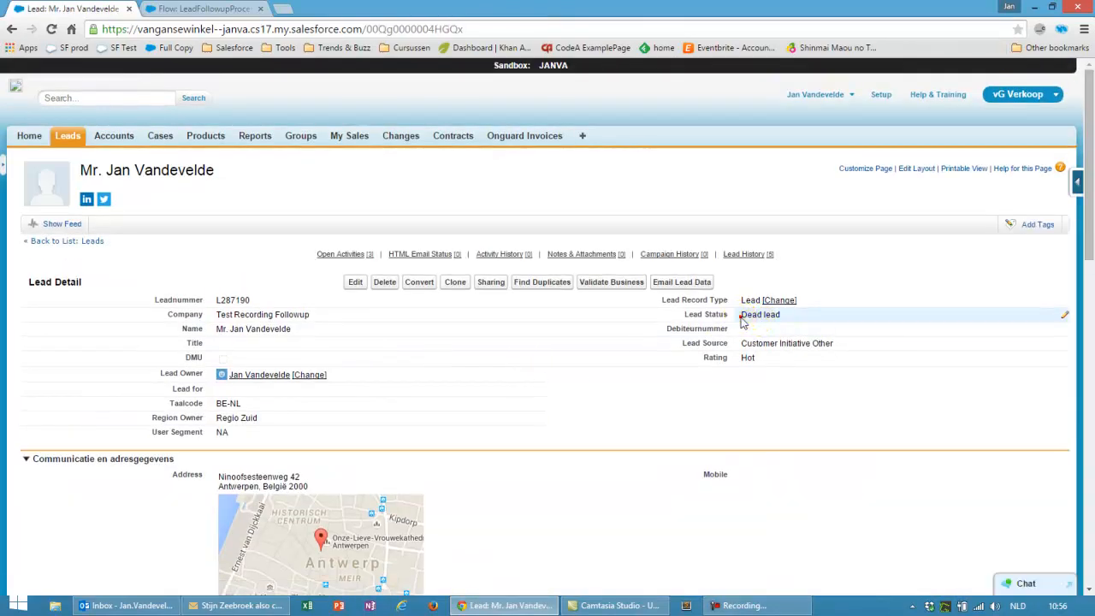
double_click(742, 320)
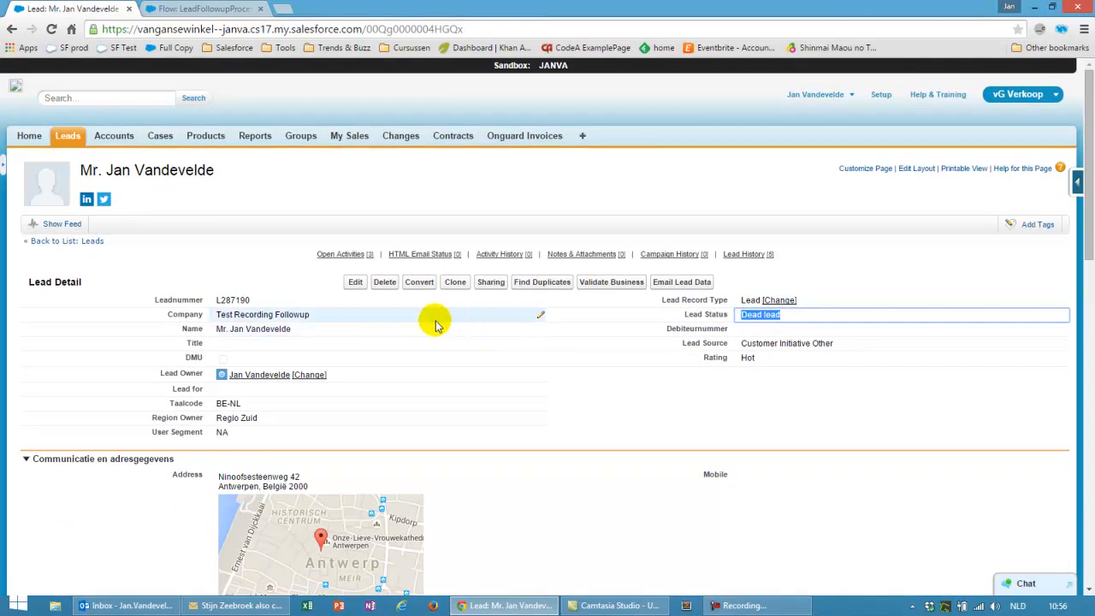
mouse_move(349, 259)
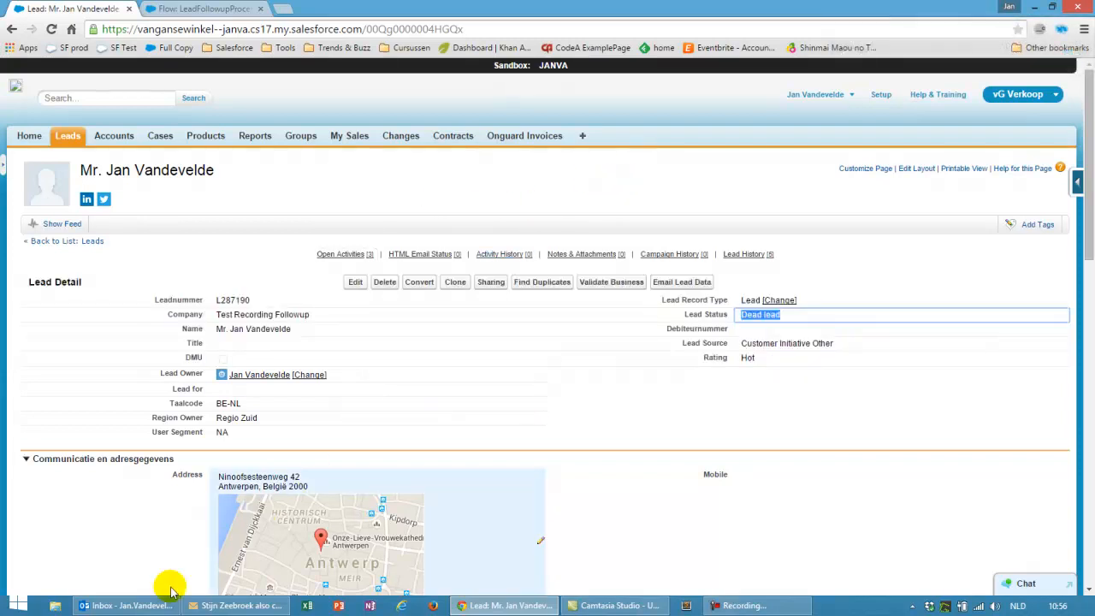
left_click(120, 605)
Read the new Contact By Phone task email and the Emailnotification to Lead after 3 attempts message, then minimize Outlook
left_click(287, 175)
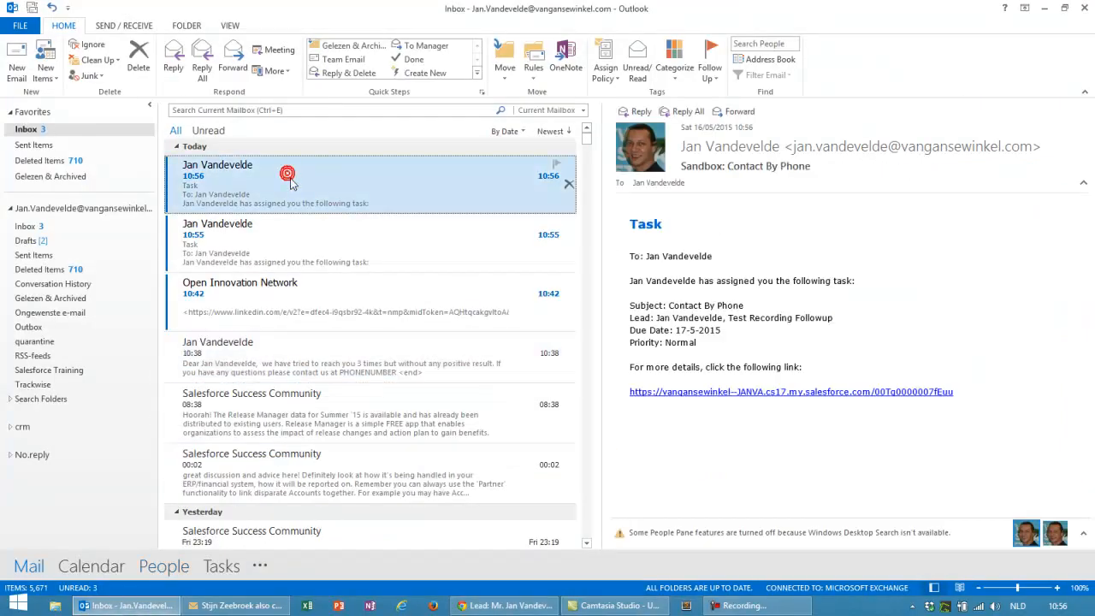
left_click(256, 175)
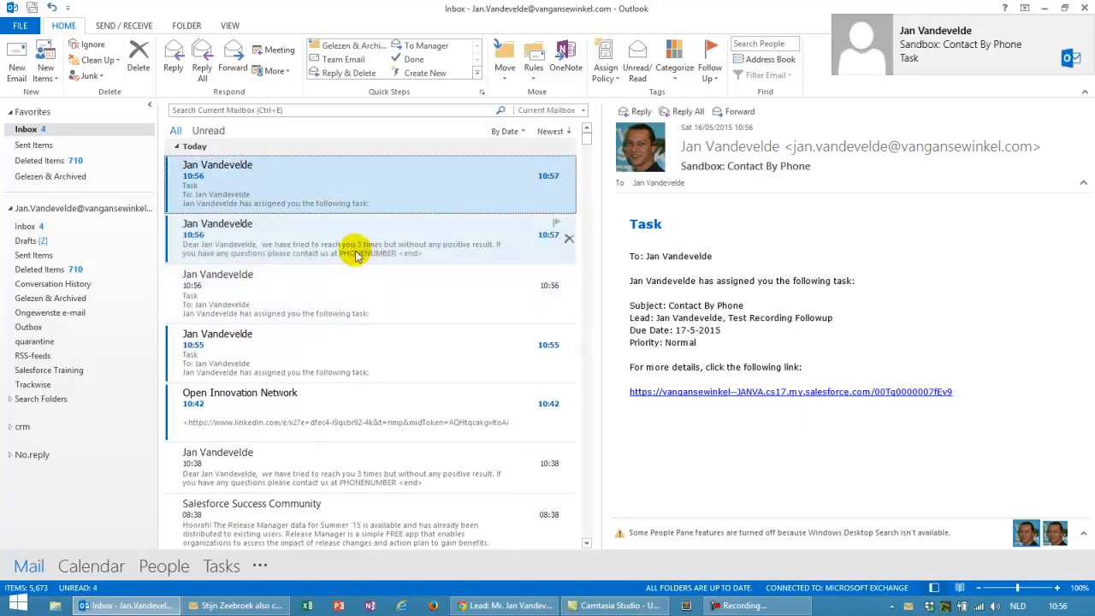
left_click(272, 241)
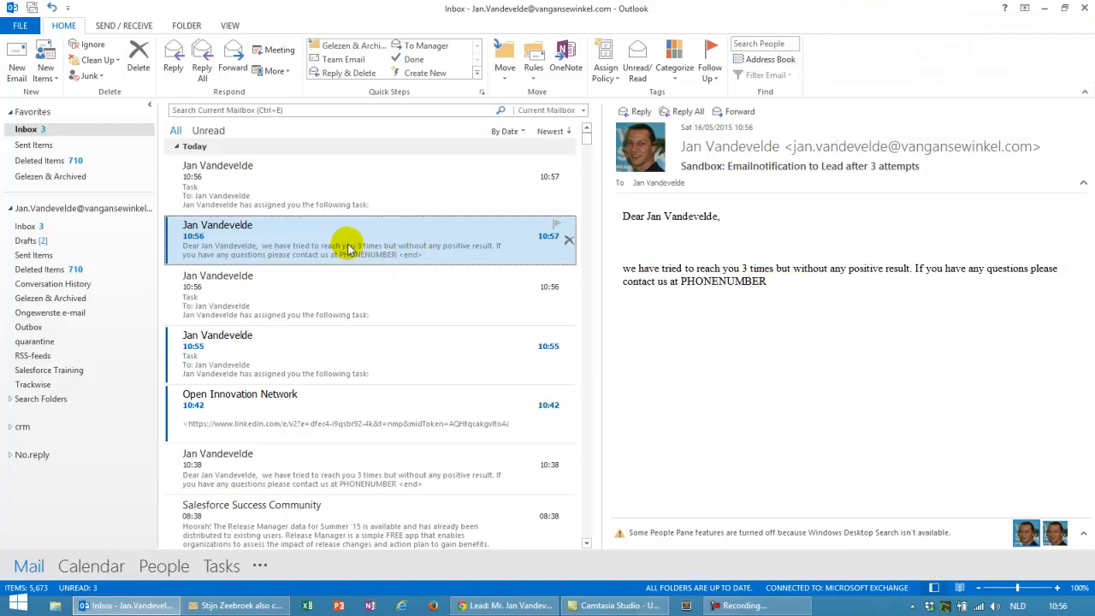
left_click(1043, 8)
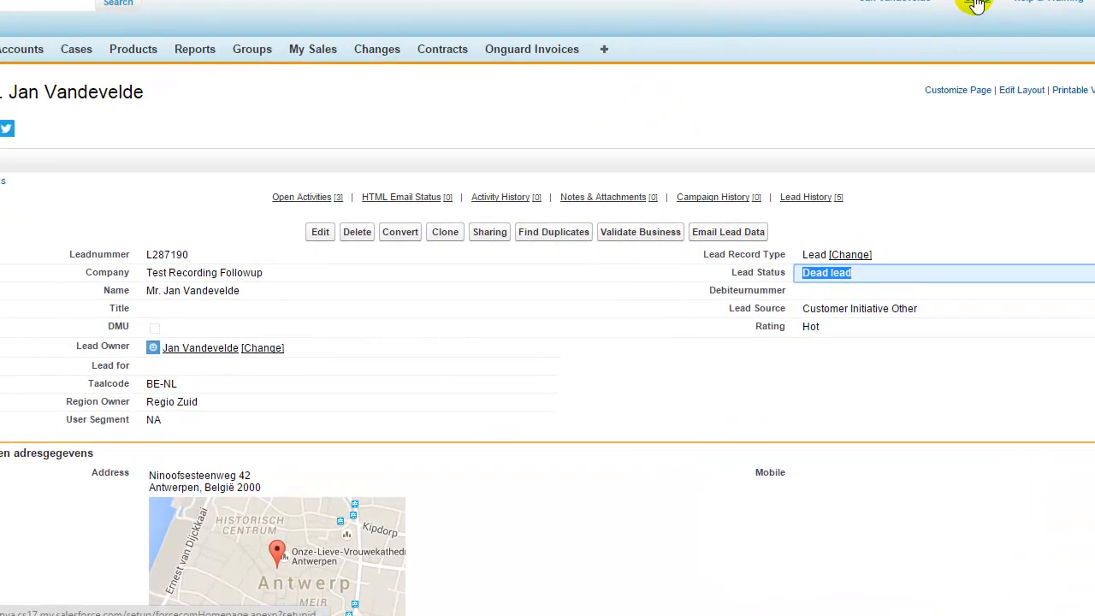
Find Workflow Rules through Setup Quick Find 'workflow' and open CreateTaskOnLeadAssignedToSales
left_click(975, 3)
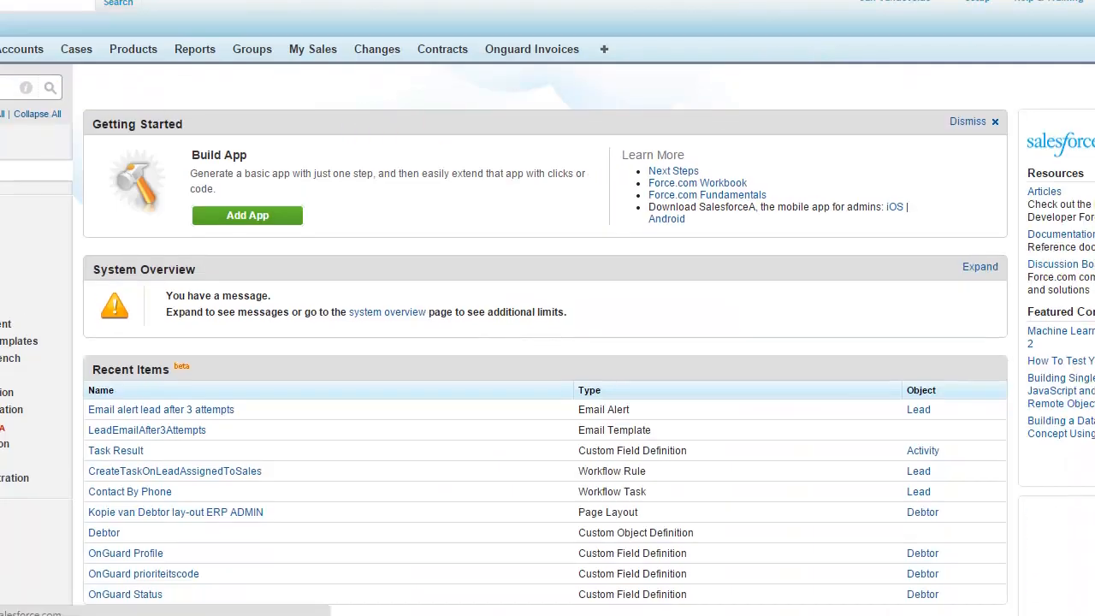
type("rkf")
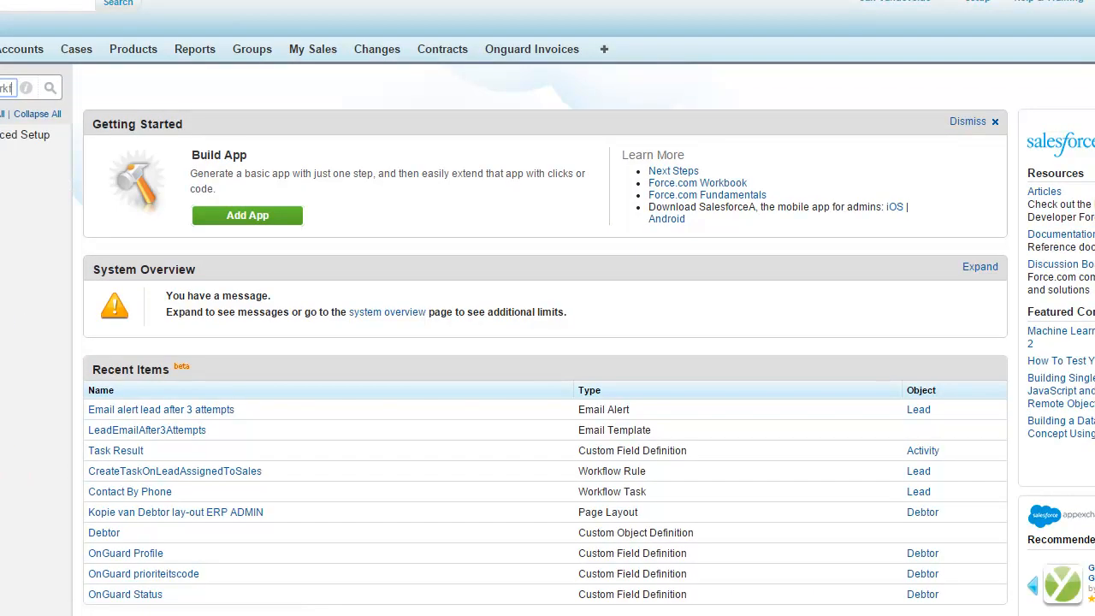
type("workflow")
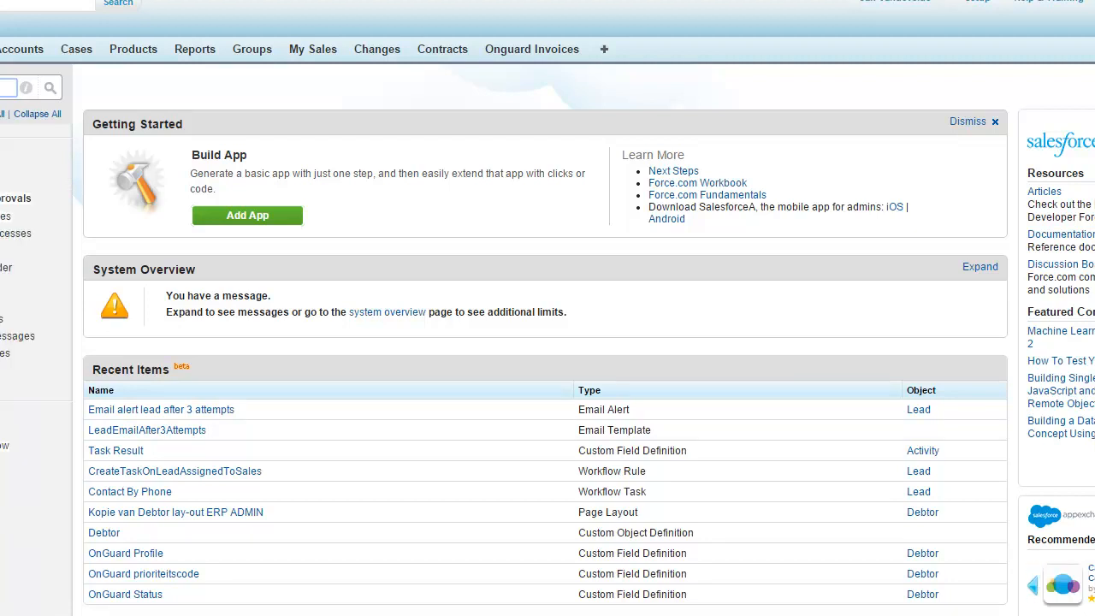
left_click(5, 216)
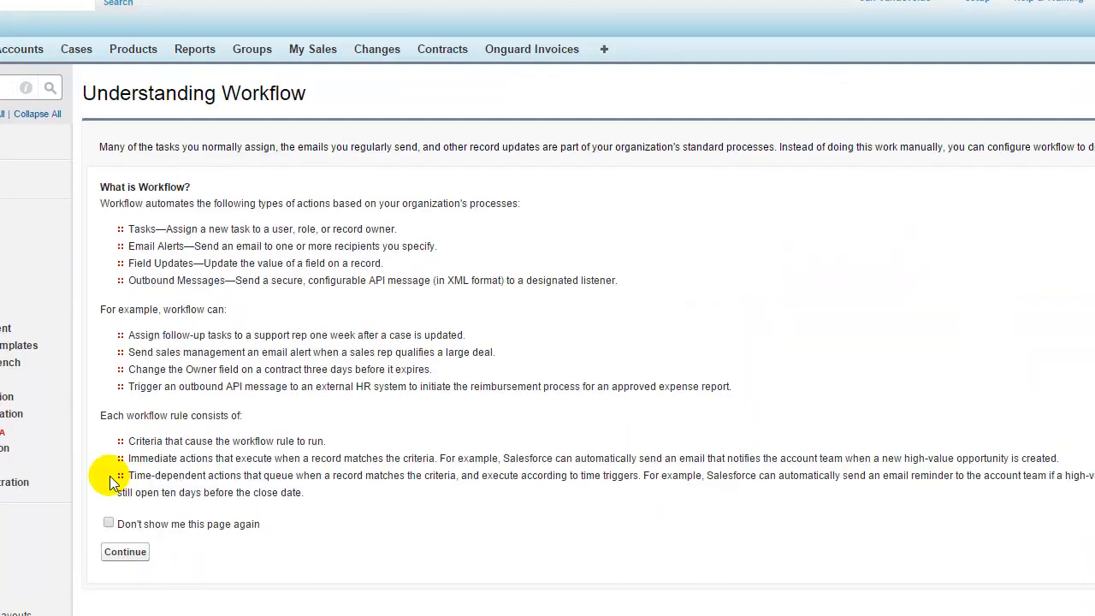
left_click(125, 551)
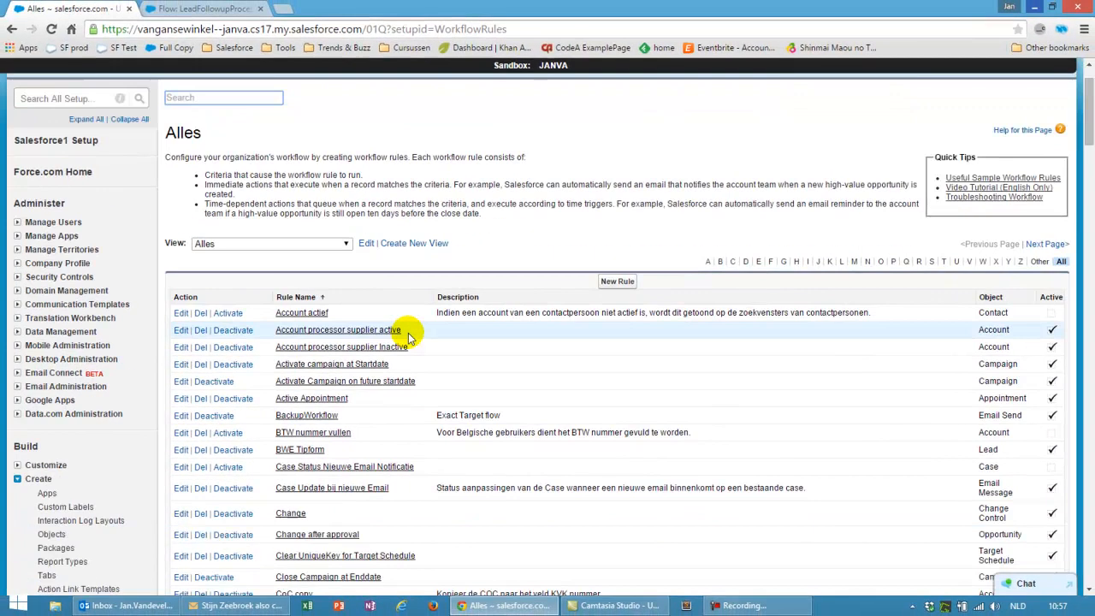
scroll(452, 332, "down", 4)
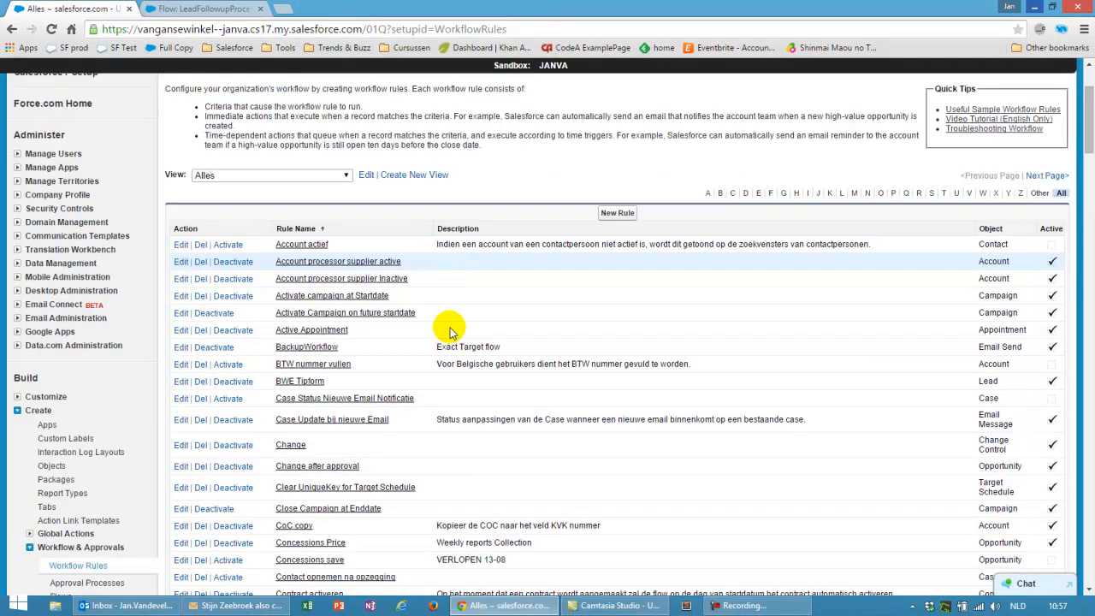
scroll(452, 332, "down", 1)
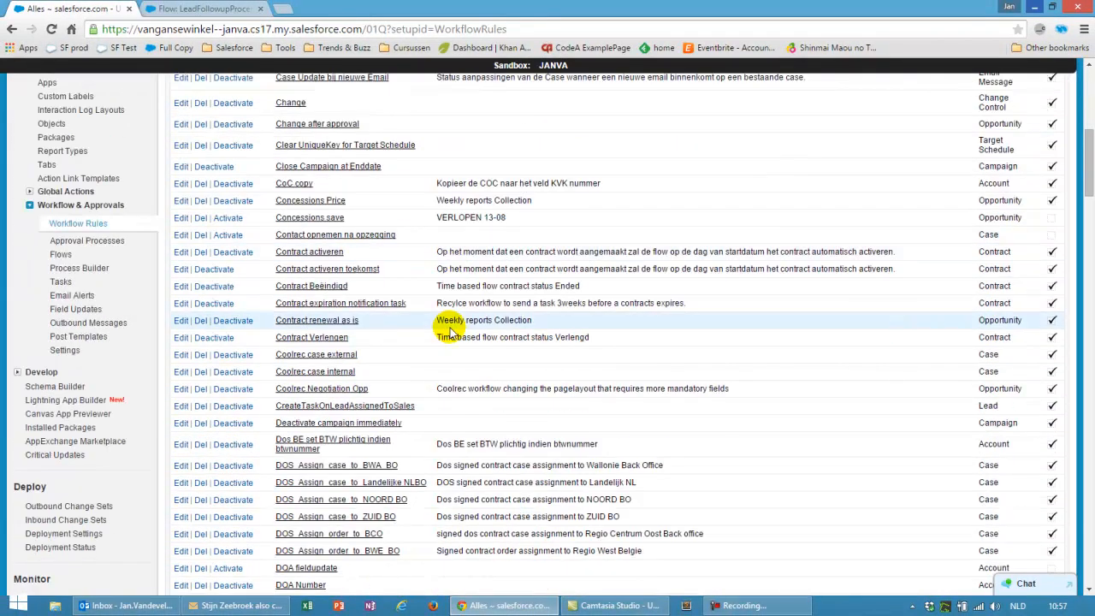
scroll(451, 332, "down", 2)
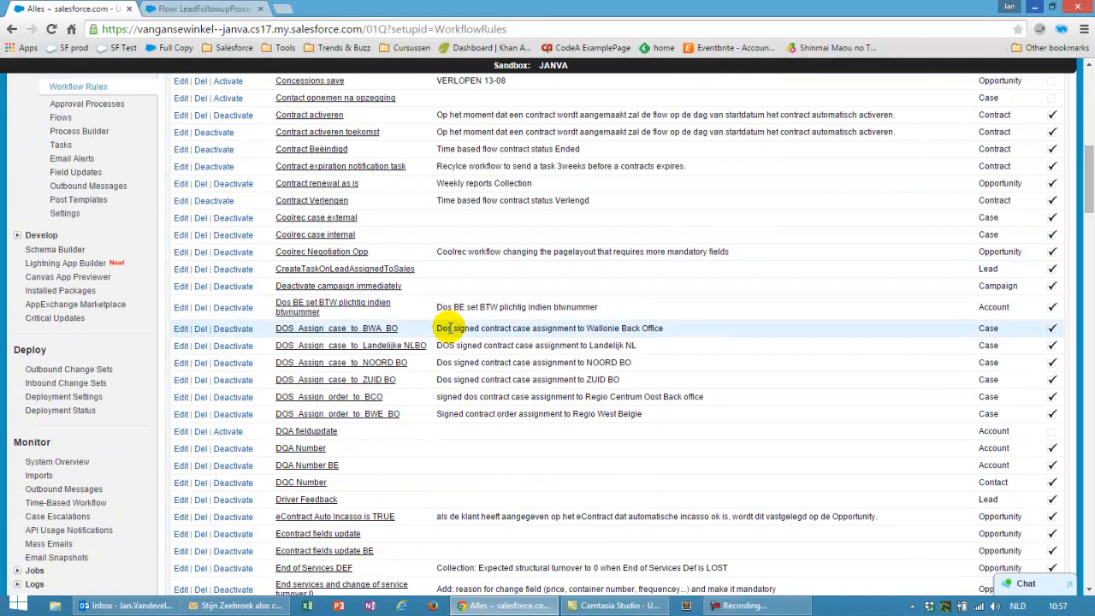
left_click(362, 269)
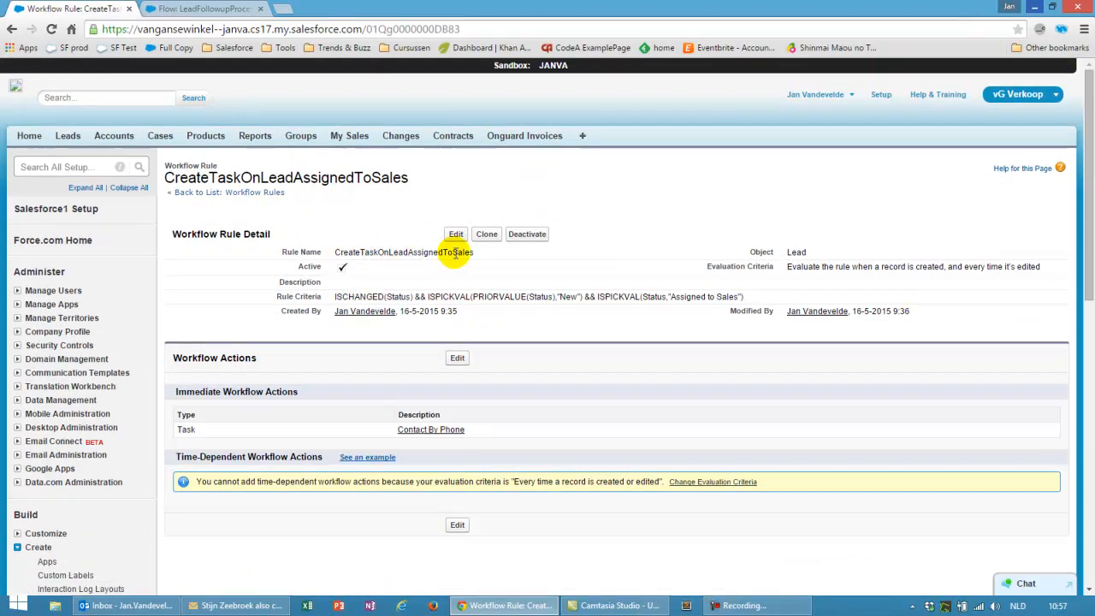
Inspect the rule formula's prior status New, cancel the edit, and open the Contact By Phone task action
left_click(456, 234)
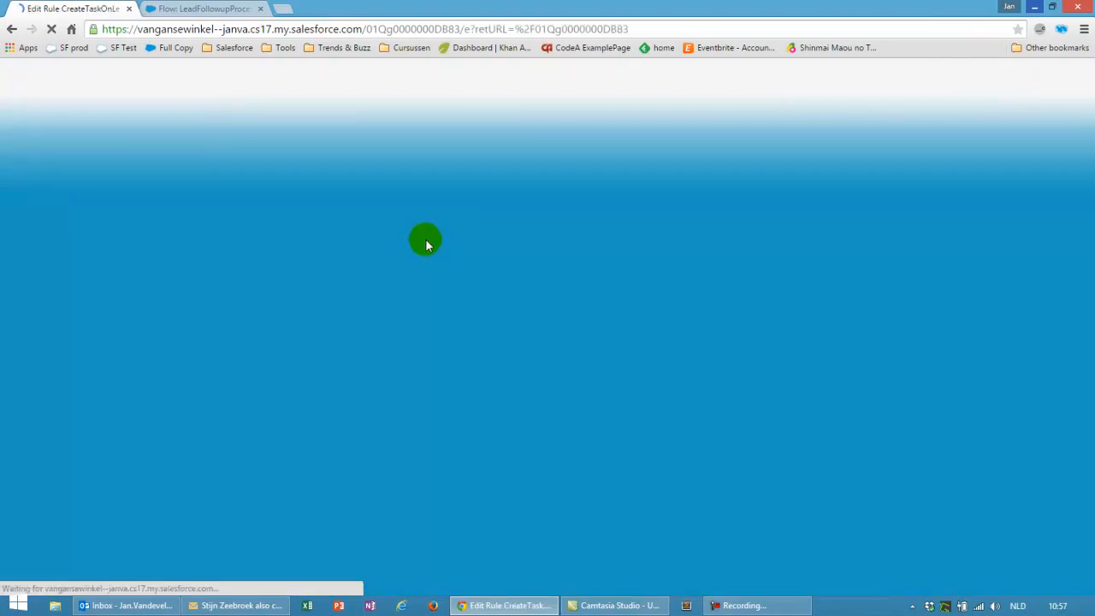
scroll(745, 240, "down", 2)
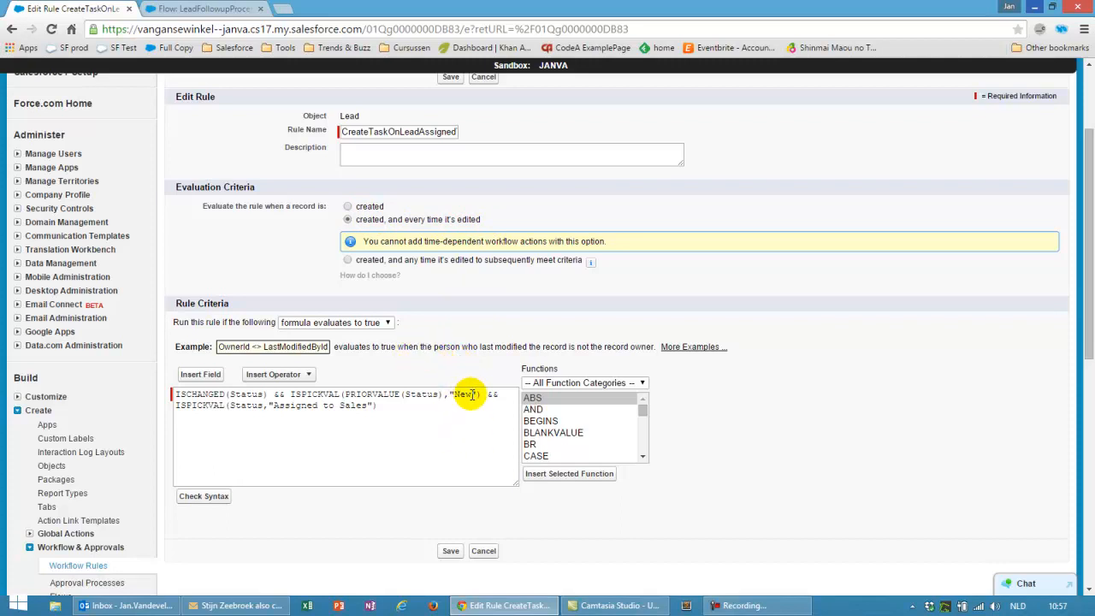
left_click_drag(477, 394, 449, 394)
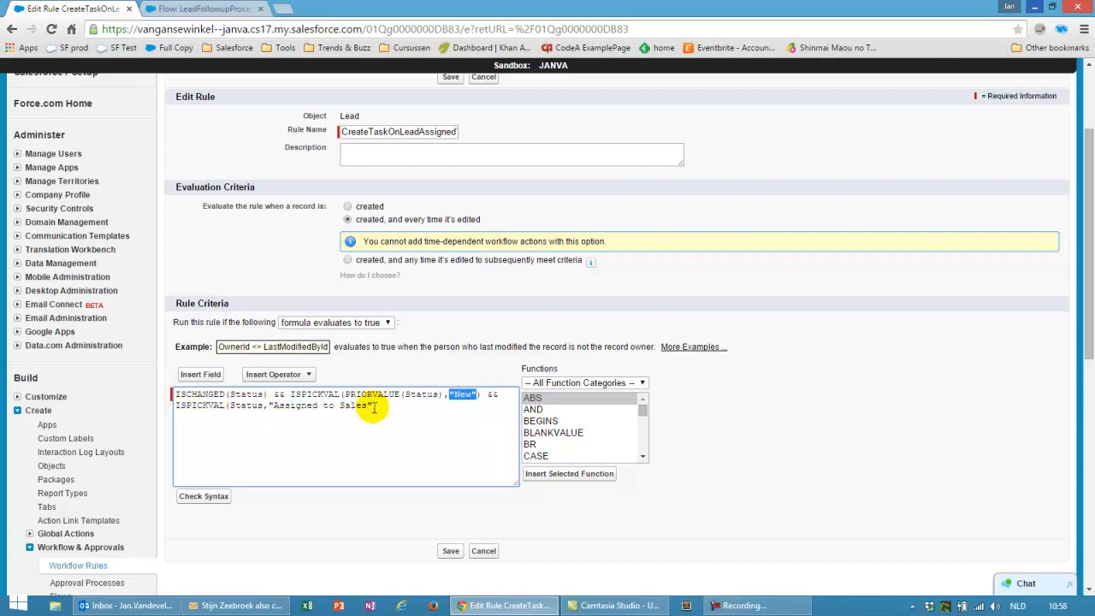
left_click(483, 552)
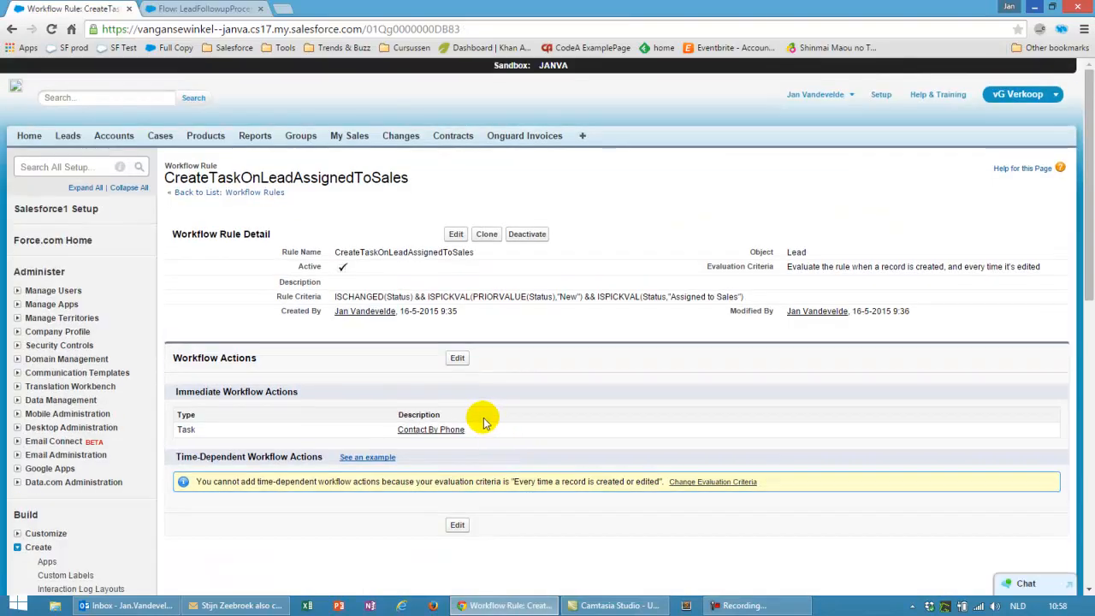
left_click(435, 432)
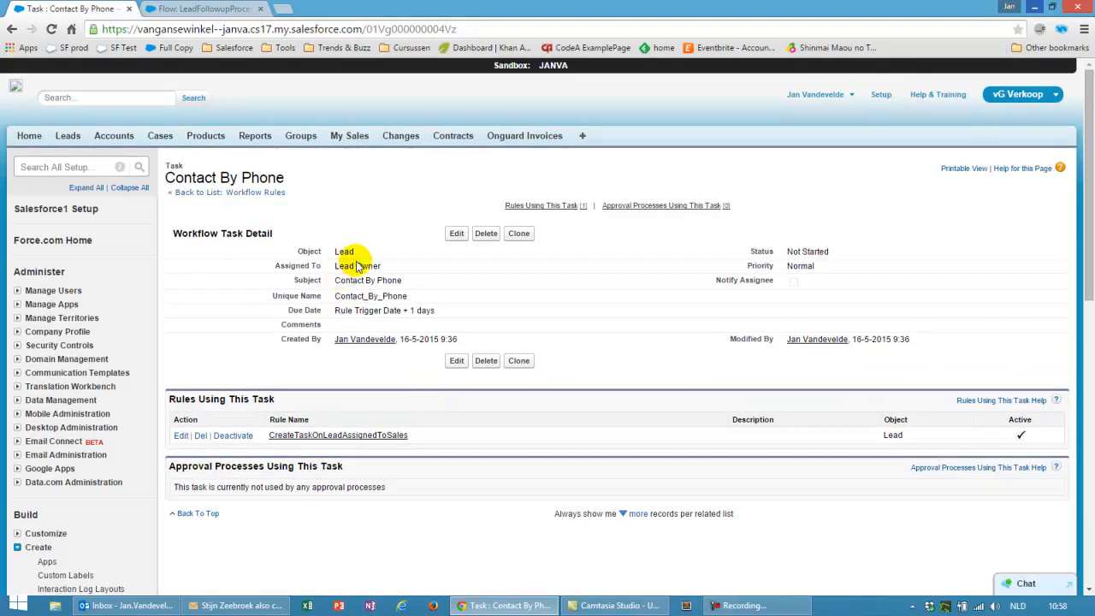
Highlight the Rule Trigger Date + 1 days due date, then open Process Builder via a 'process' Setup search
left_click_drag(335, 311, 457, 318)
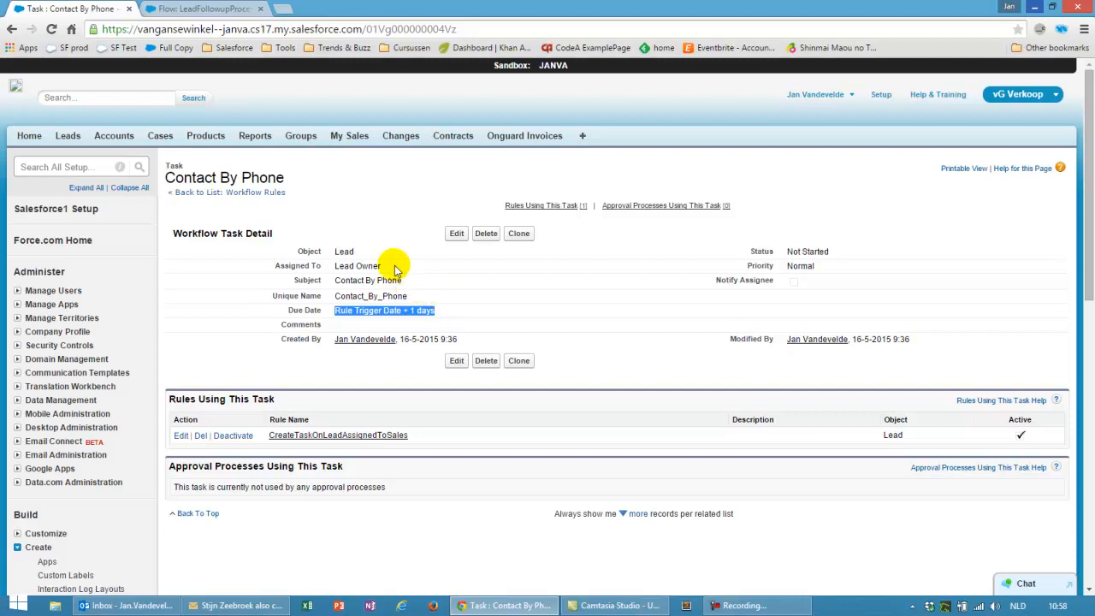
left_click(59, 166)
type("process")
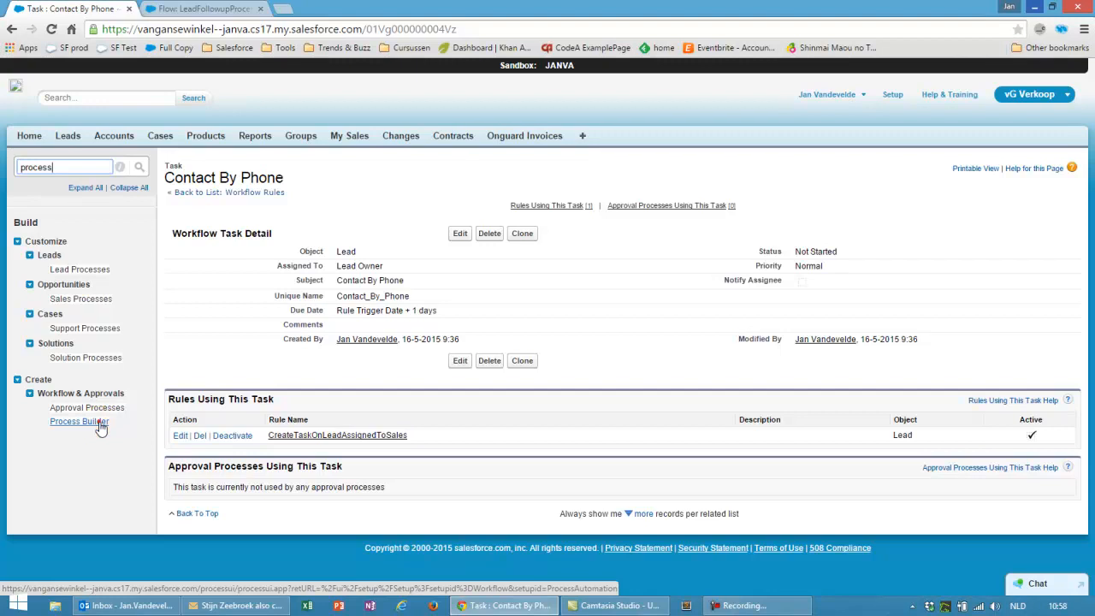
left_click(99, 423)
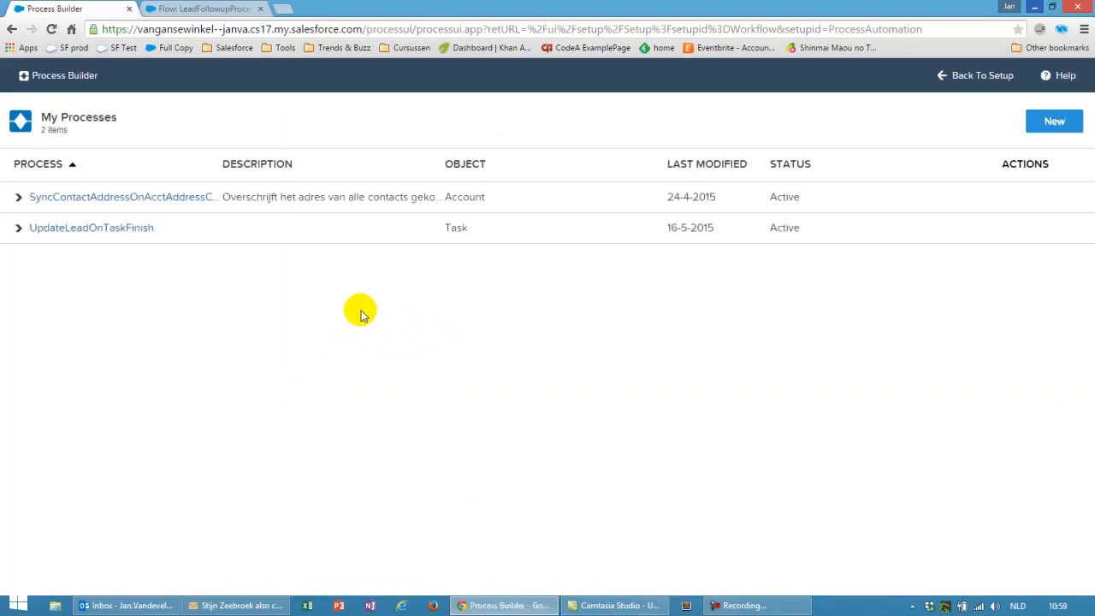
Open UpdateLeadOnTaskFinish and view FinishedNegative's conditions: Negative result, Finished status, Contact By Phone subject
left_click(95, 231)
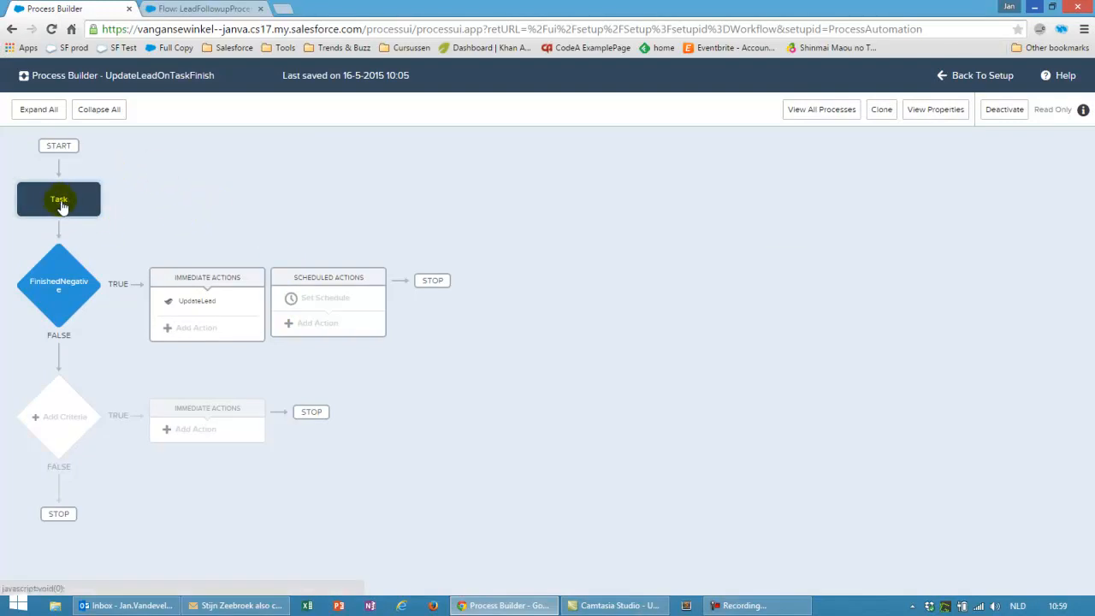
left_click(58, 288)
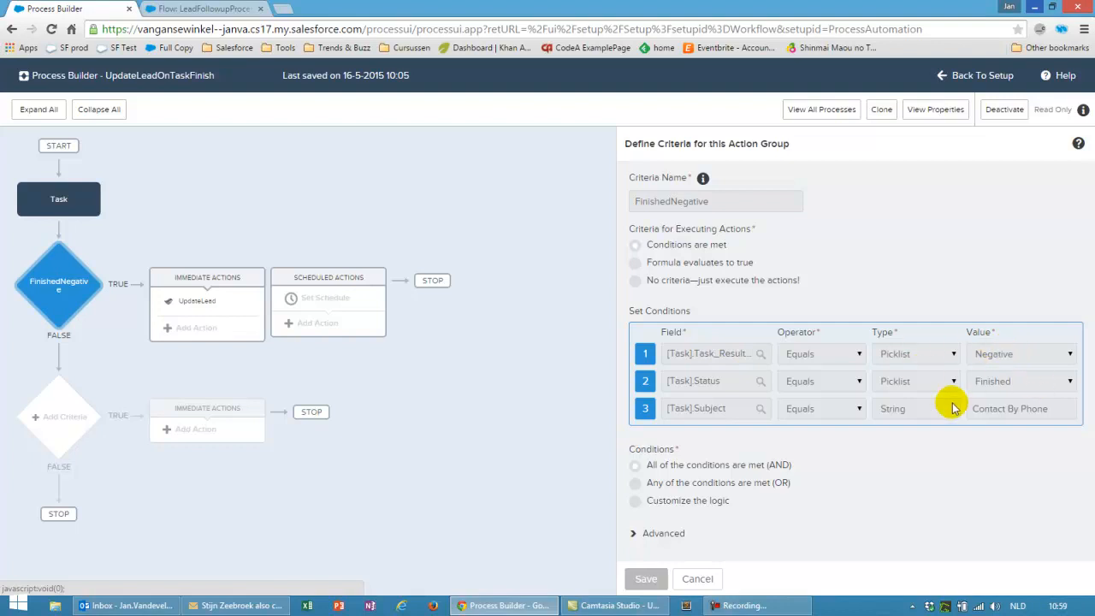
Inspect the UpdateLead action launching LeadFollowupProcessWithAutoTasks with getTaskId set to [Task].Id
left_click(199, 299)
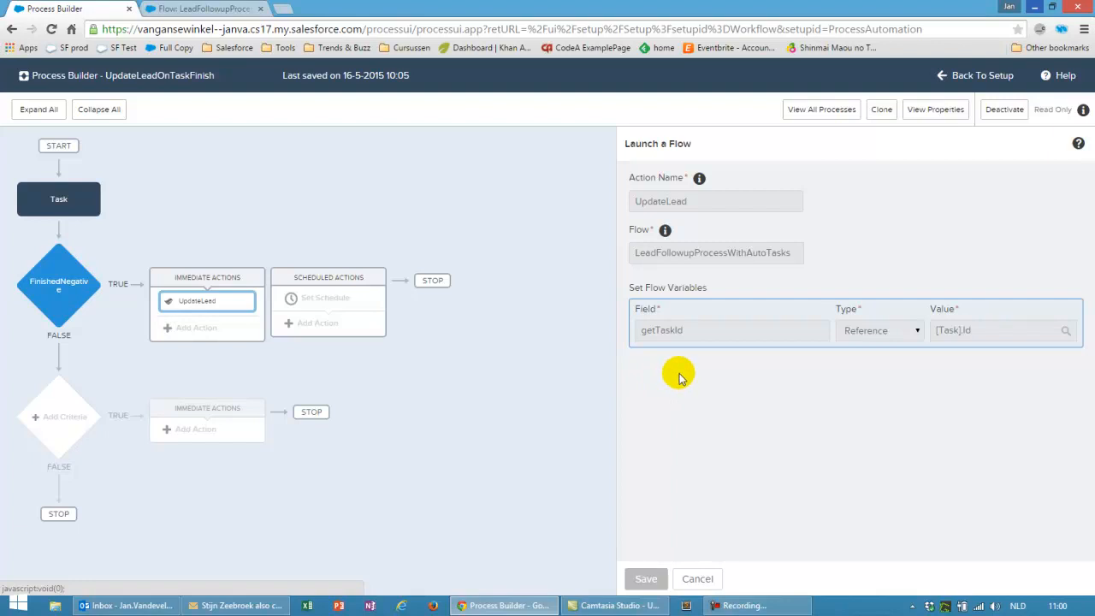
left_click(58, 282)
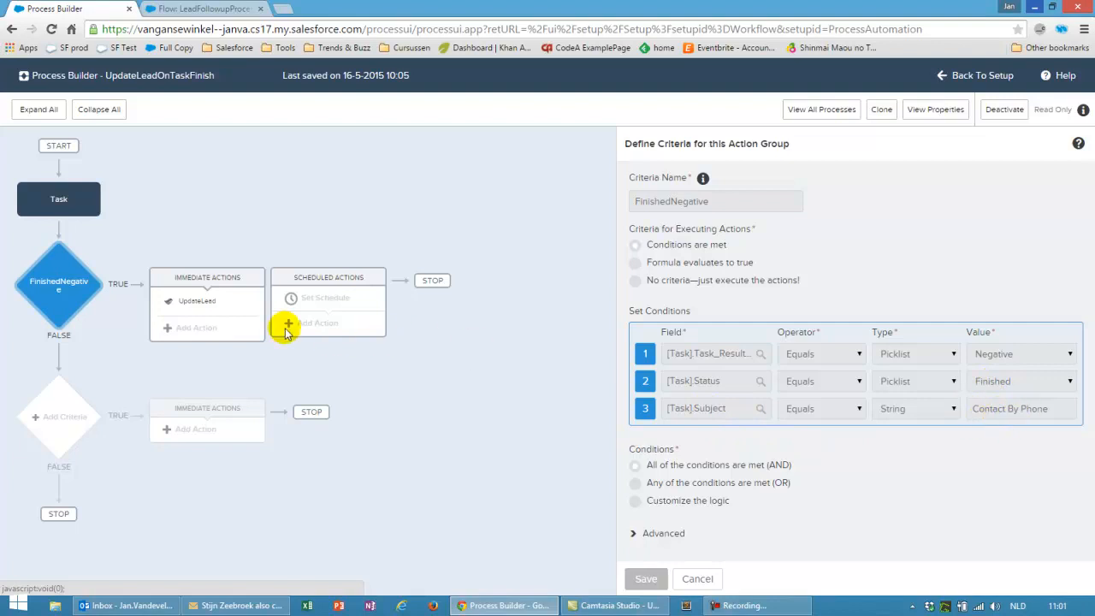
left_click(213, 307)
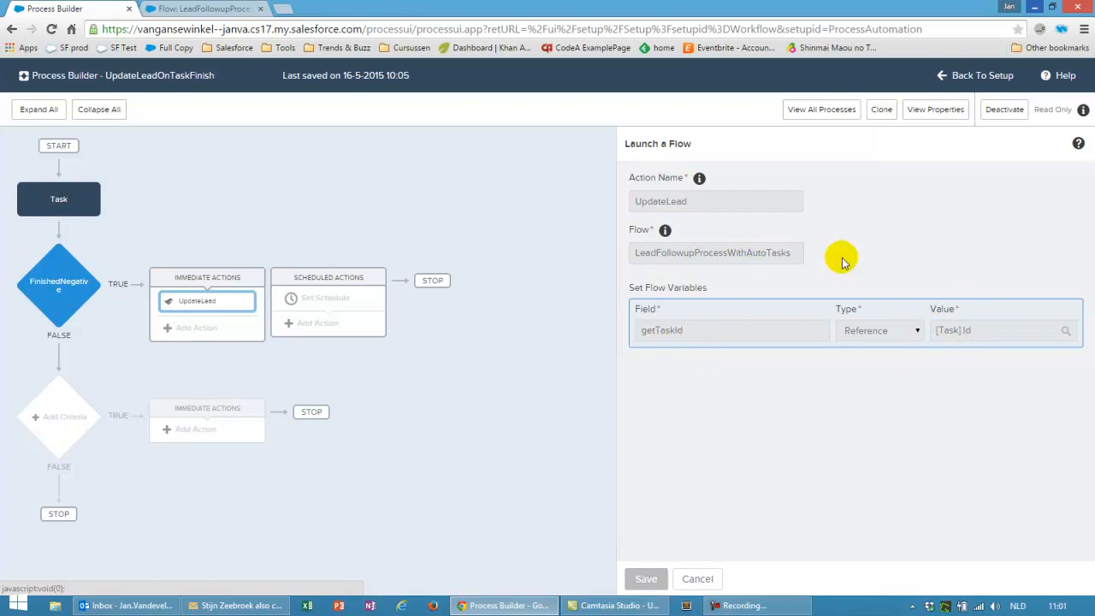
Find the LeadFollowupProcessWithAutoTasks flow through a 'flow' Setup search and open its active version
left_click(972, 75)
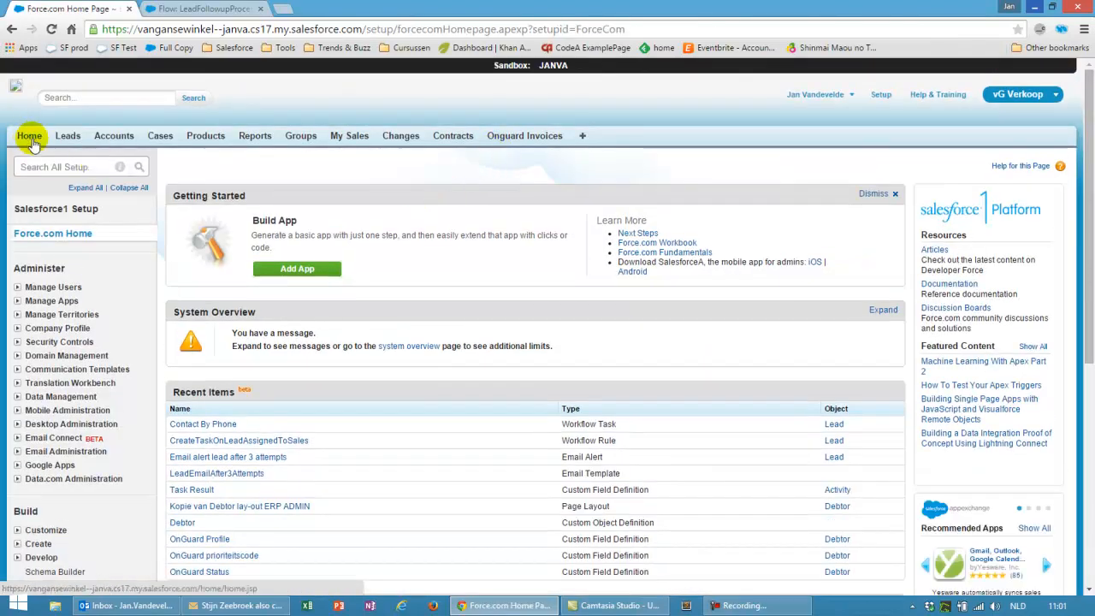
left_click(41, 166)
type("flow")
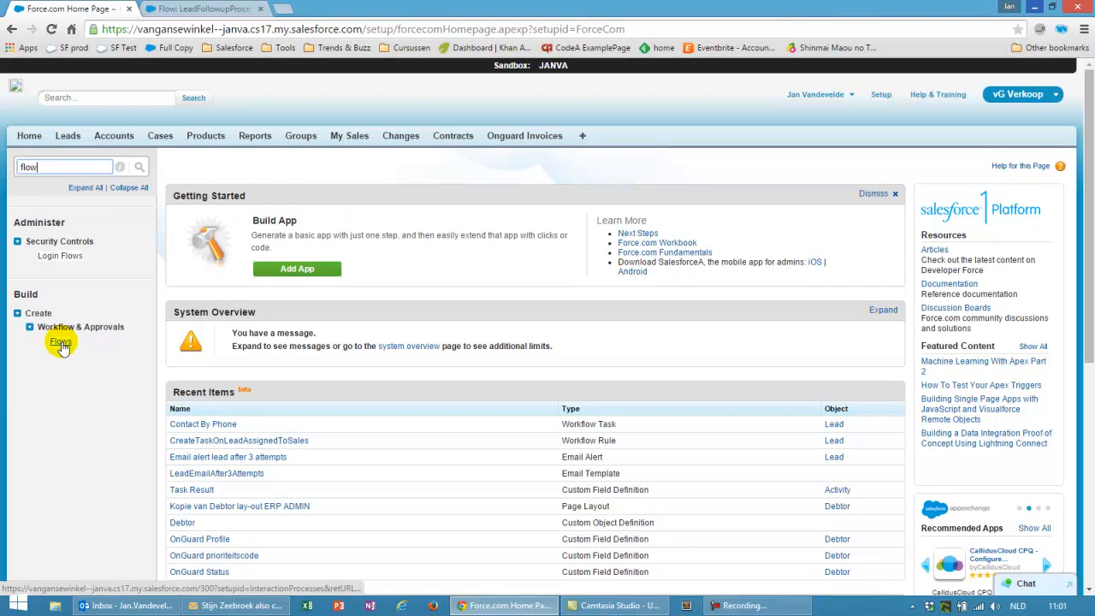
left_click(60, 342)
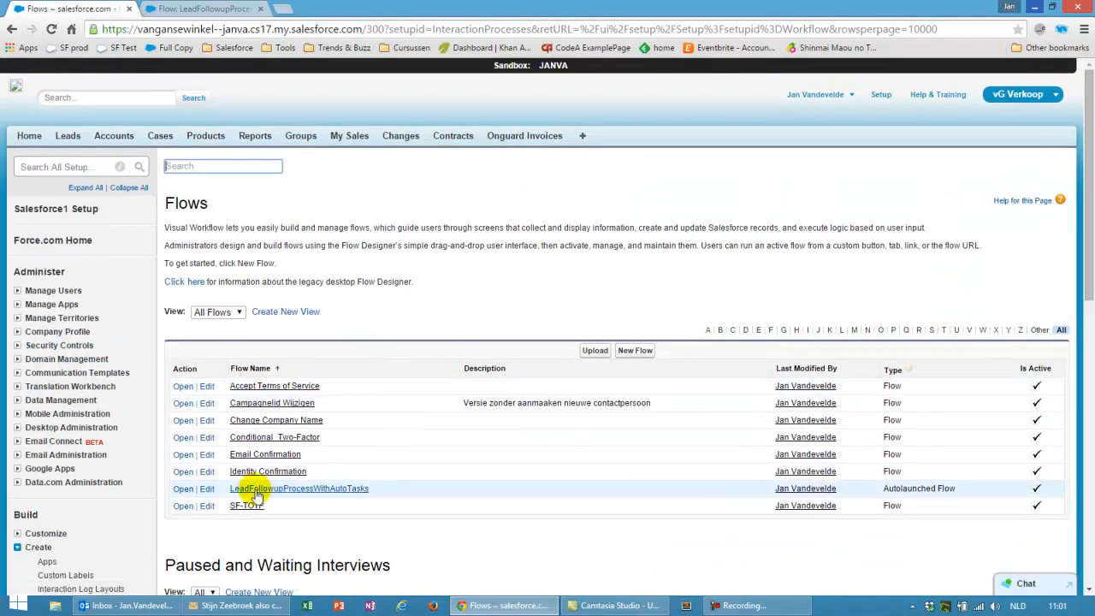
left_click(332, 490)
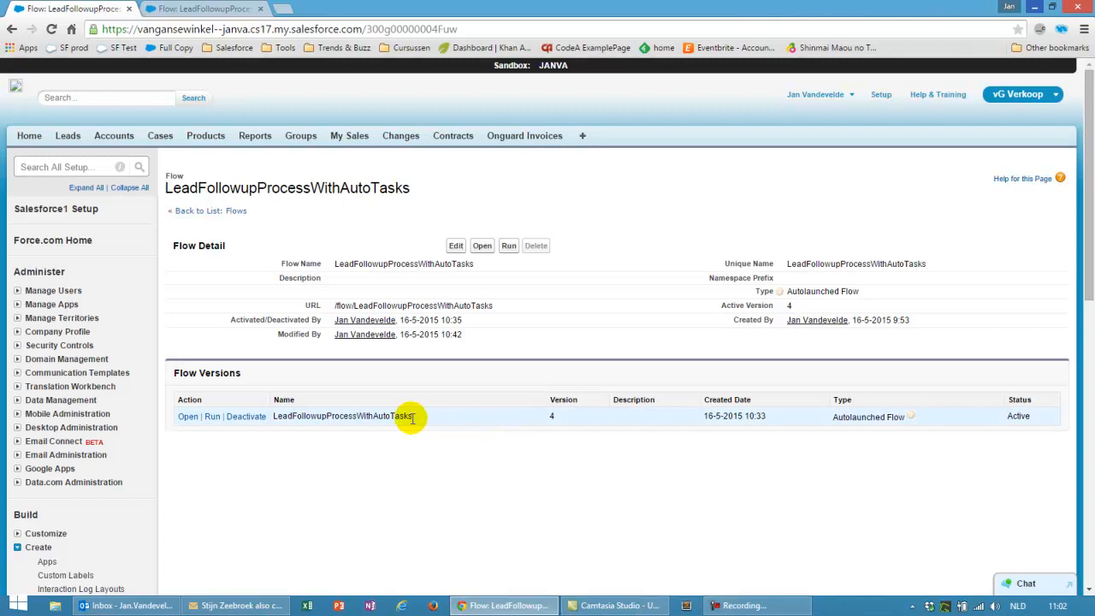
left_click(187, 419)
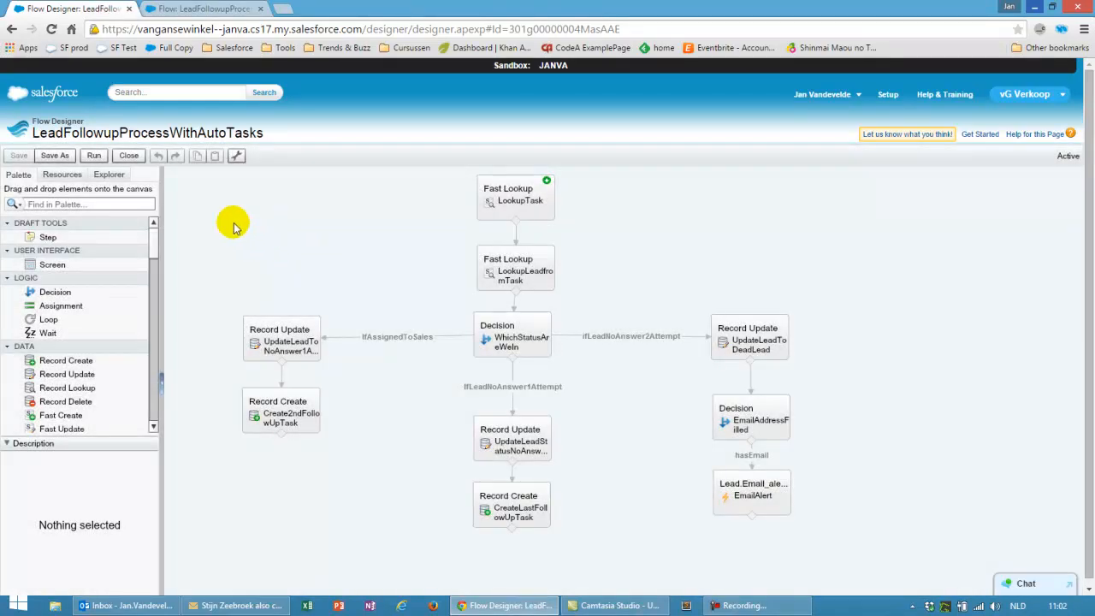
left_click(66, 176)
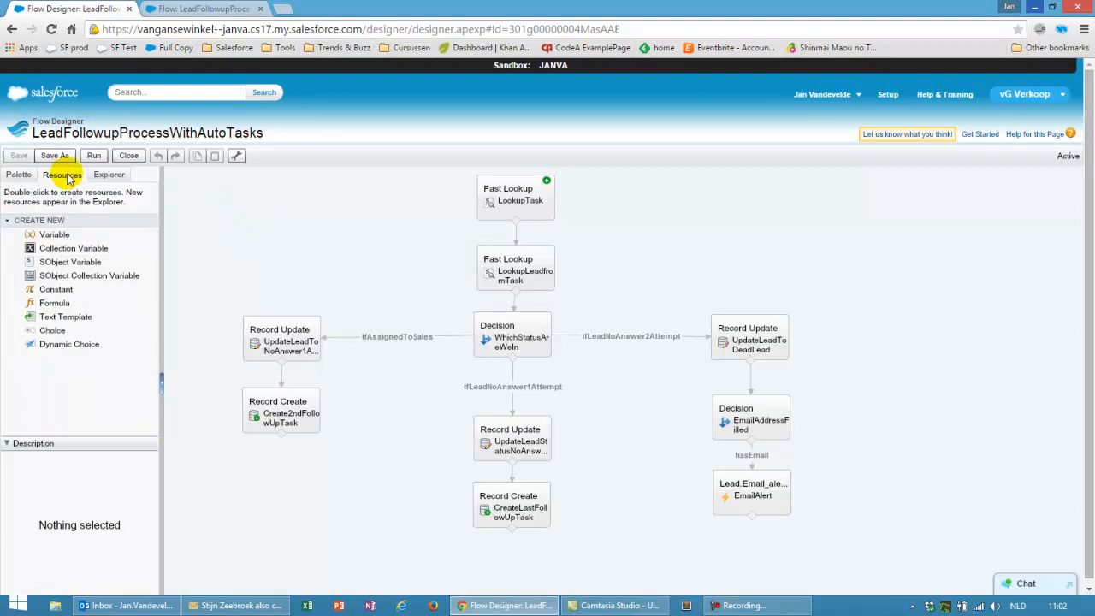
left_click(55, 235)
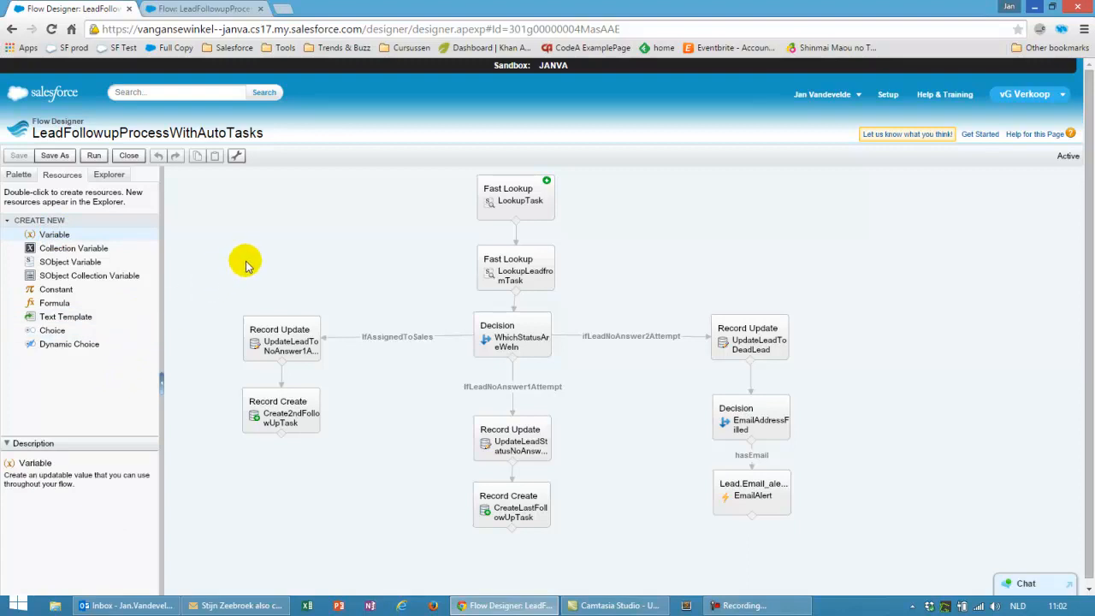
left_click(79, 262)
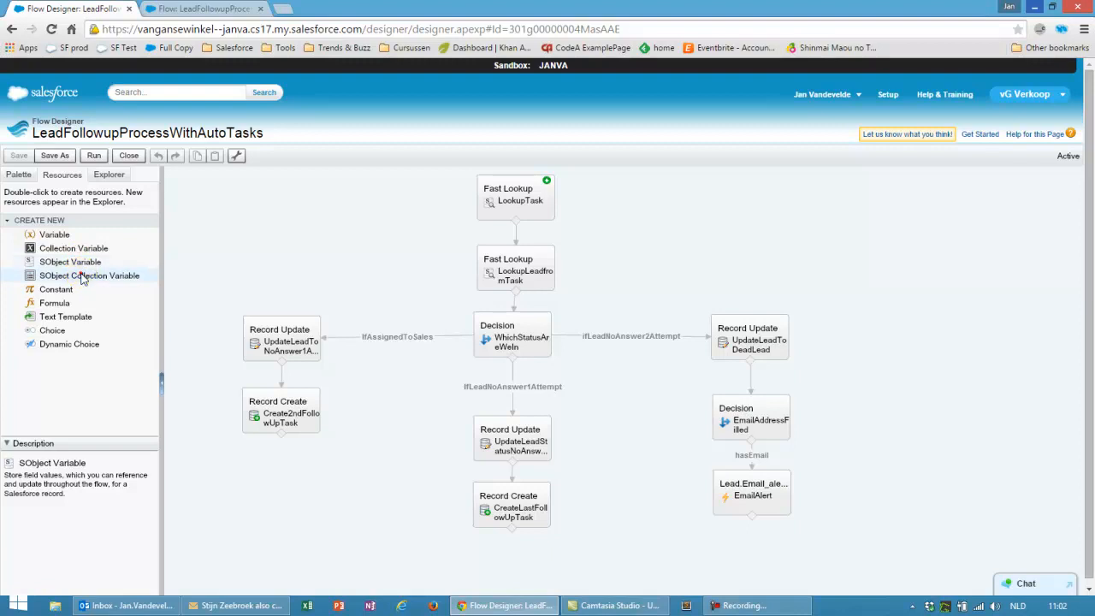
left_click(83, 278)
left_click(71, 292)
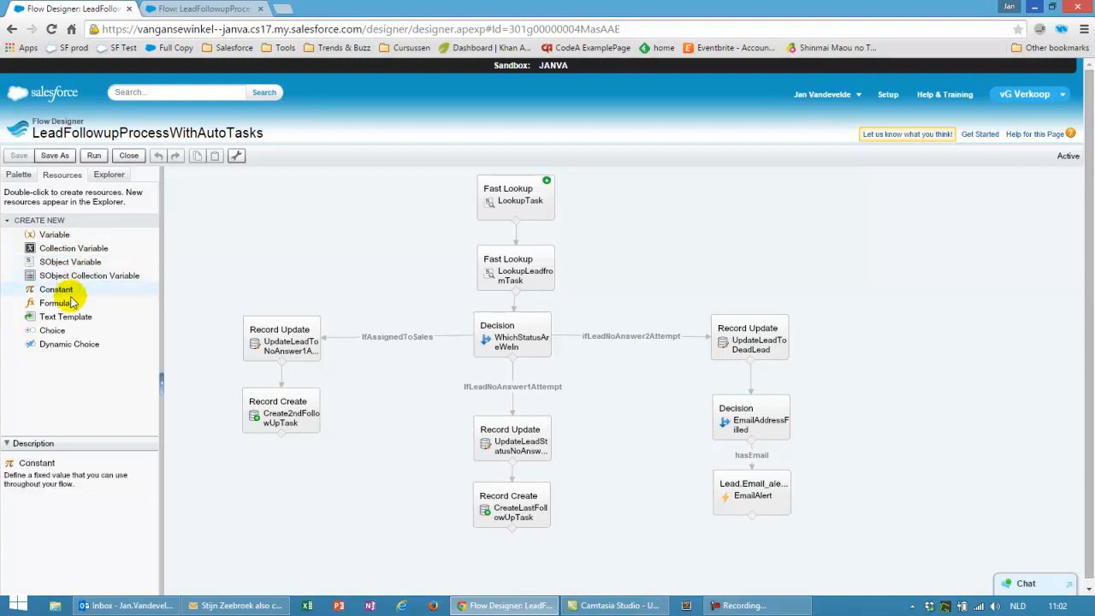
left_click(62, 233)
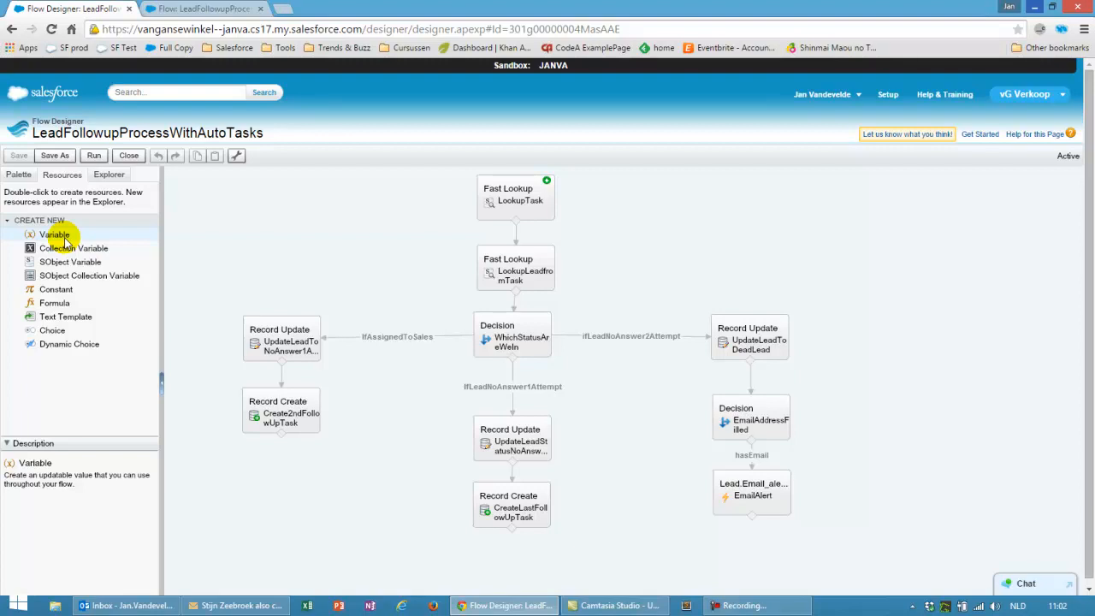
left_click(113, 175)
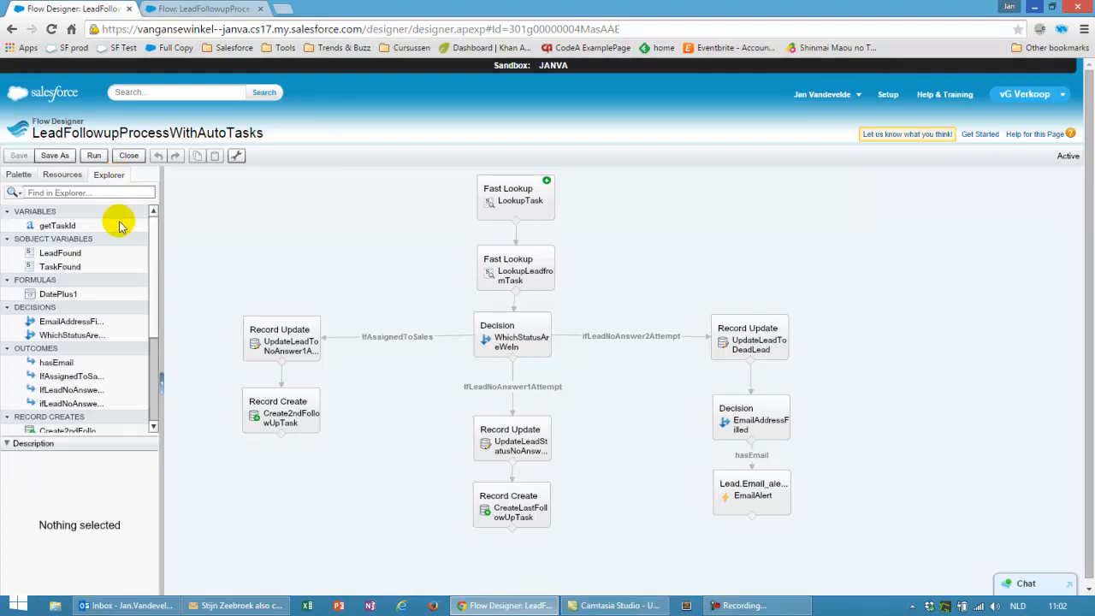
left_click(74, 228)
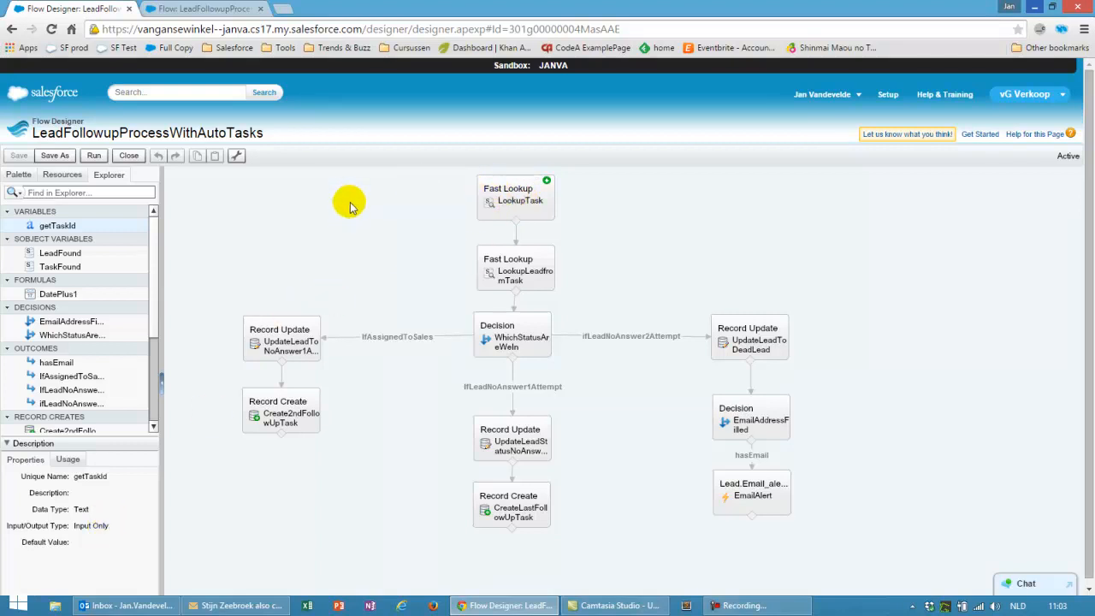
left_click(16, 174)
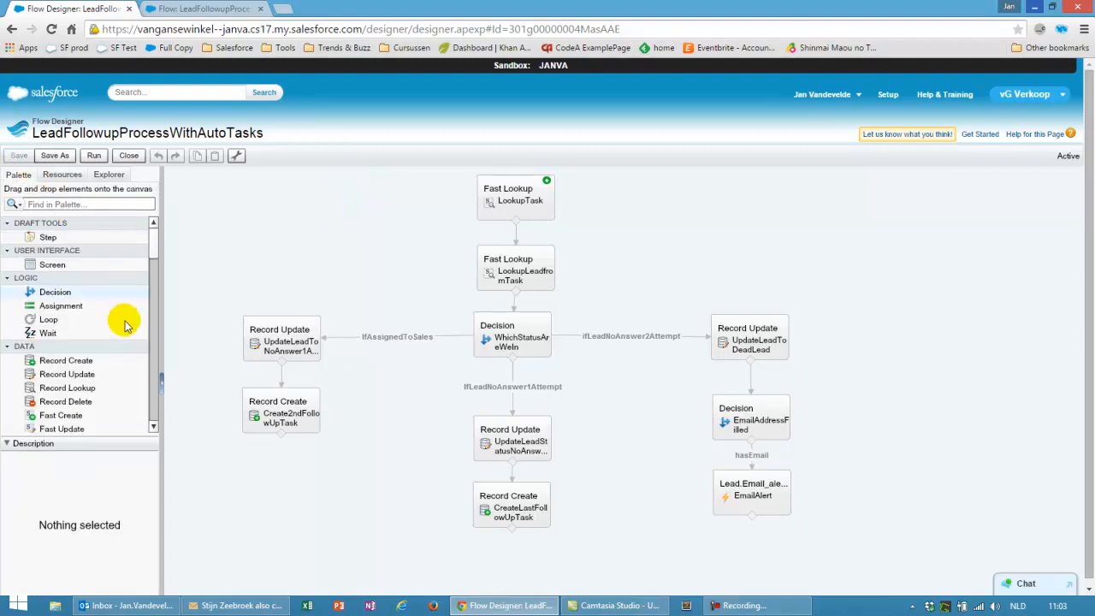
left_click_drag(151, 244, 154, 269)
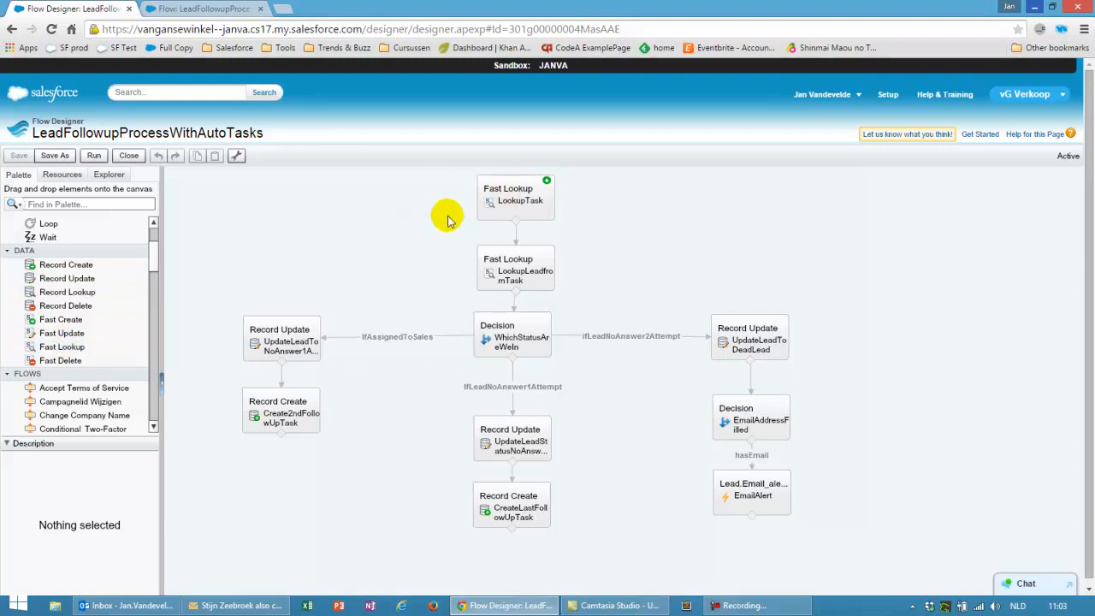
left_click(524, 181)
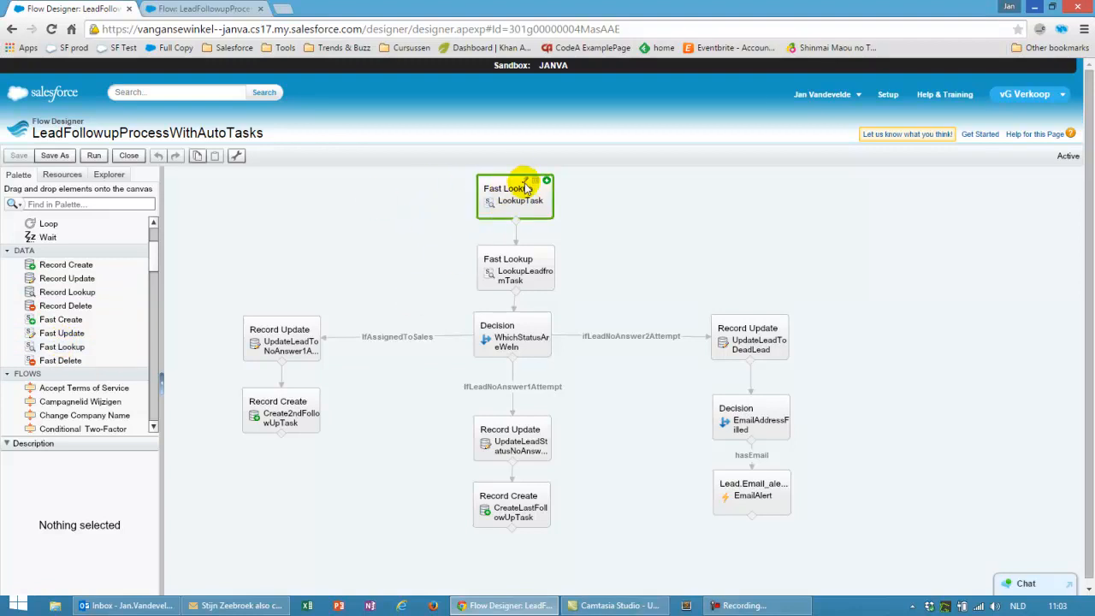
Review the task fields saved by the LookupTask fast lookup, then close it unchanged
double_click(524, 183)
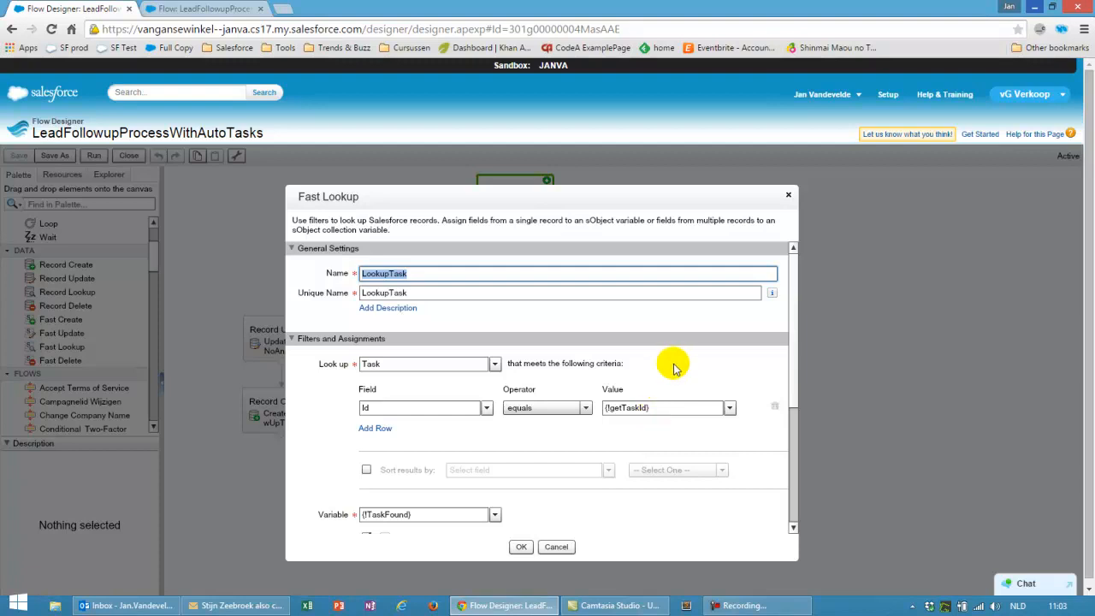
scroll(673, 366, "down", 3)
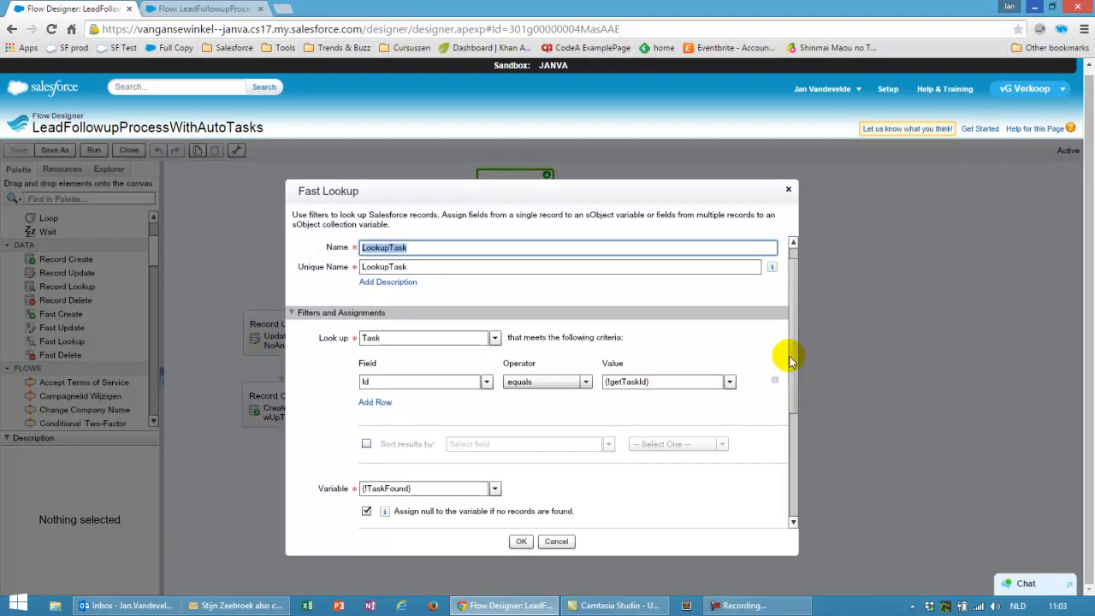
left_click_drag(795, 381, 795, 466)
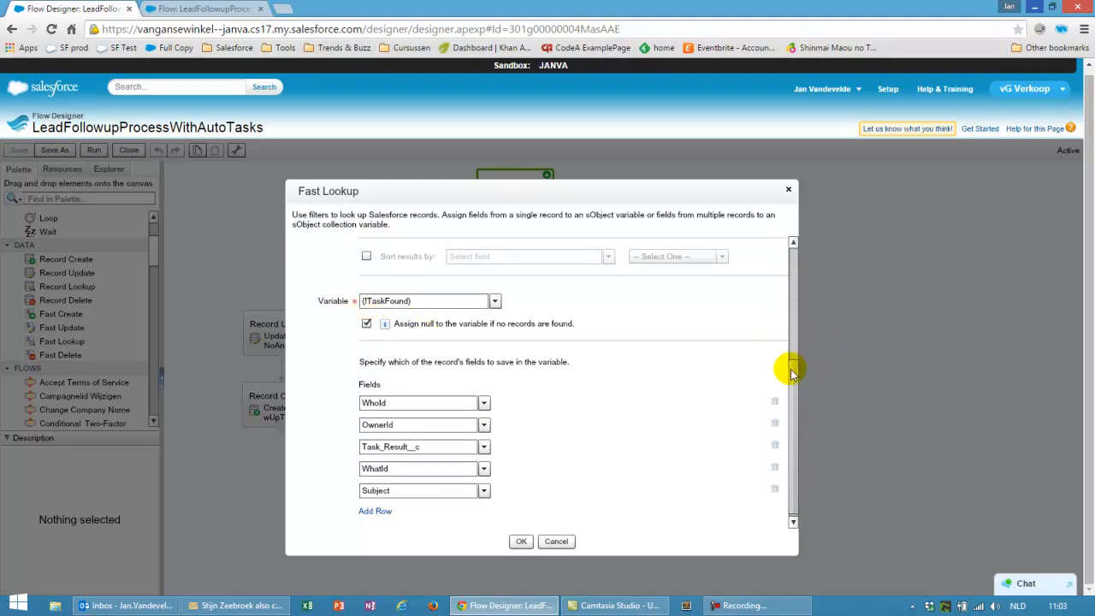
left_click_drag(789, 367, 791, 389)
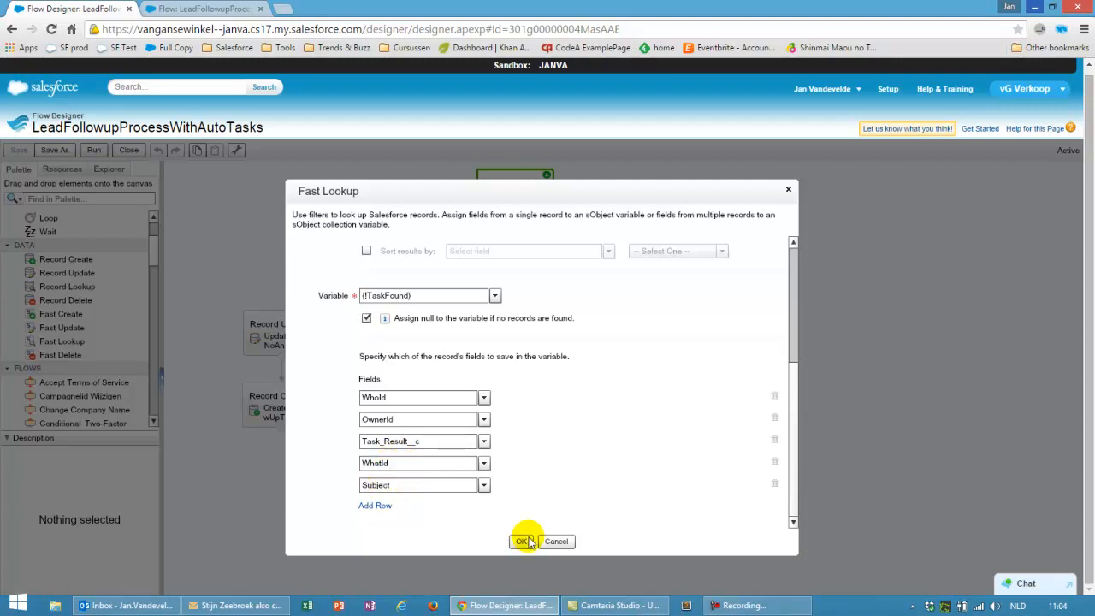
left_click(557, 542)
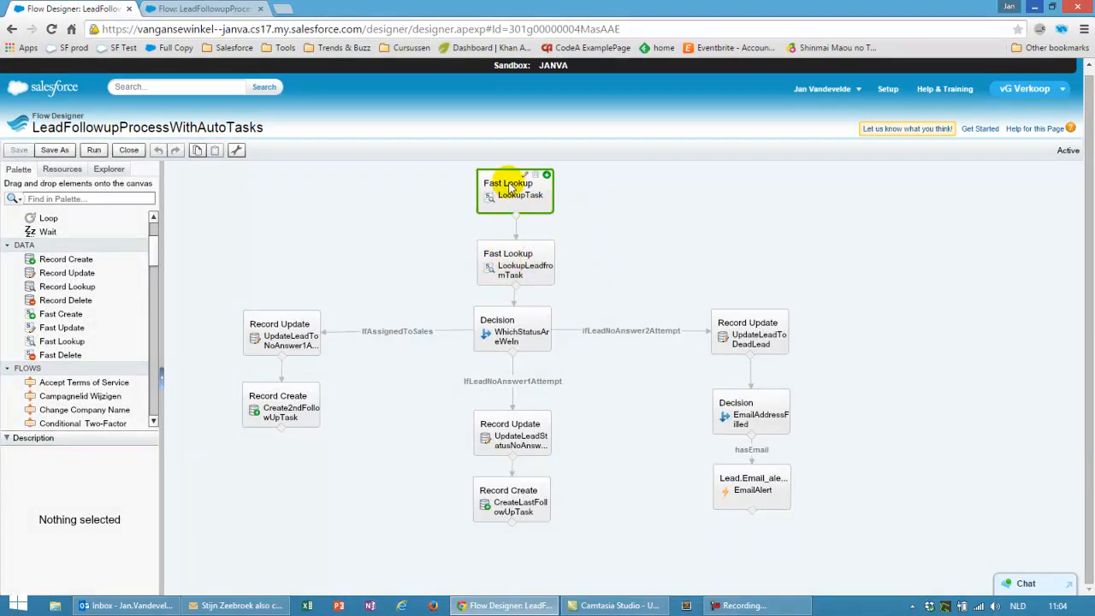
left_click(524, 247)
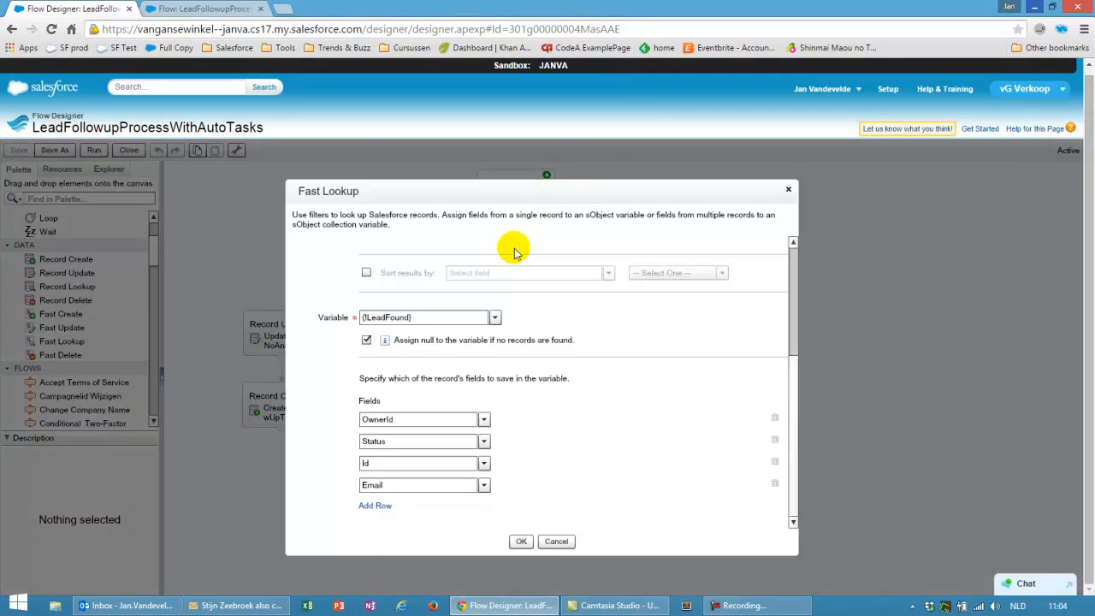
left_click_drag(794, 376, 798, 245)
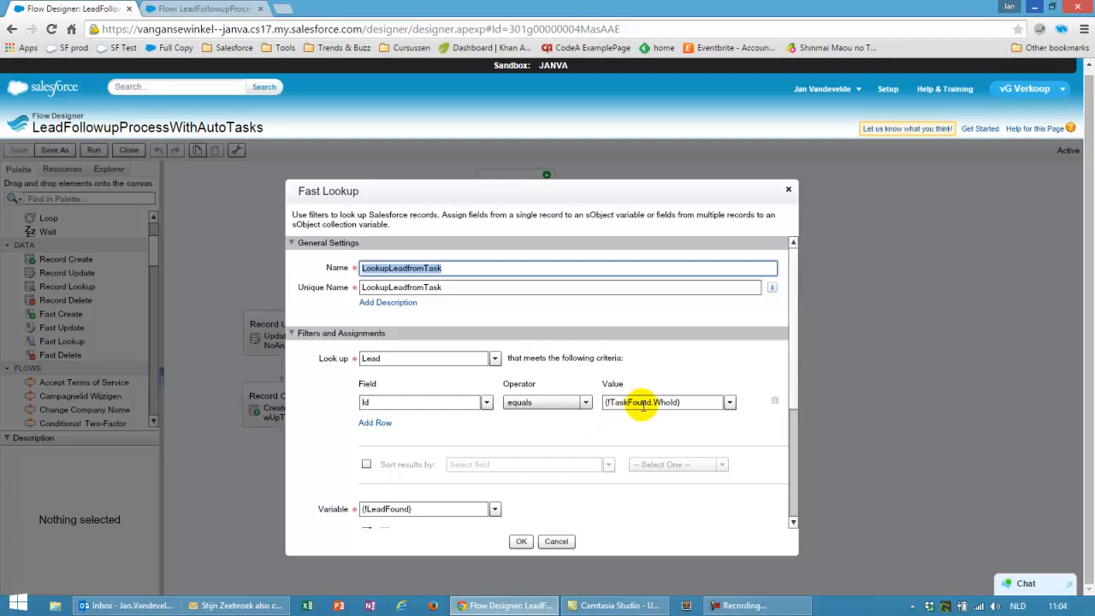
left_click(673, 402)
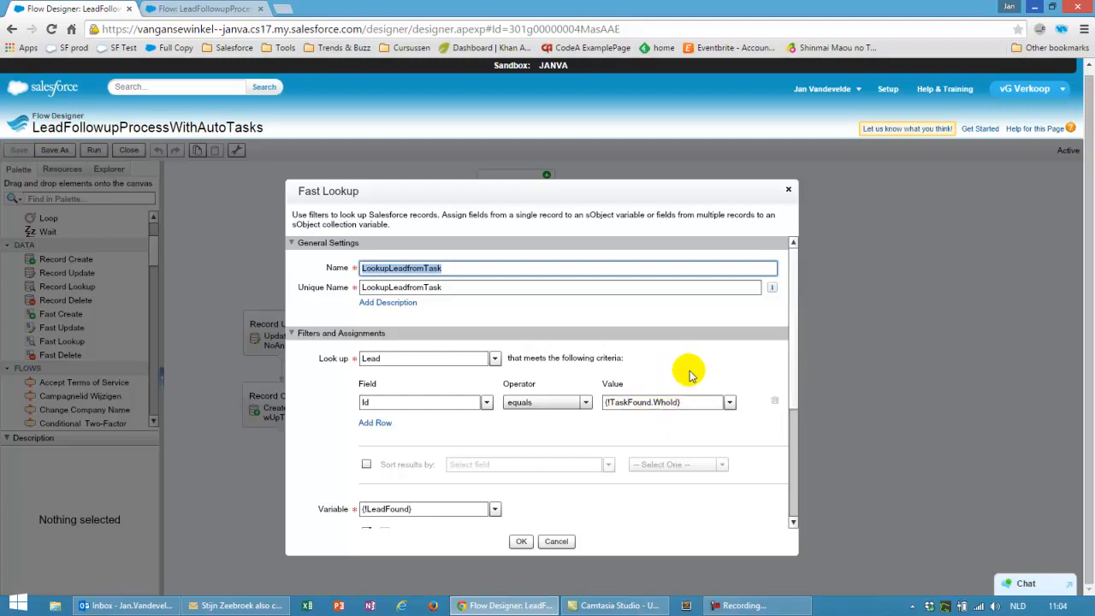
left_click_drag(789, 342, 798, 465)
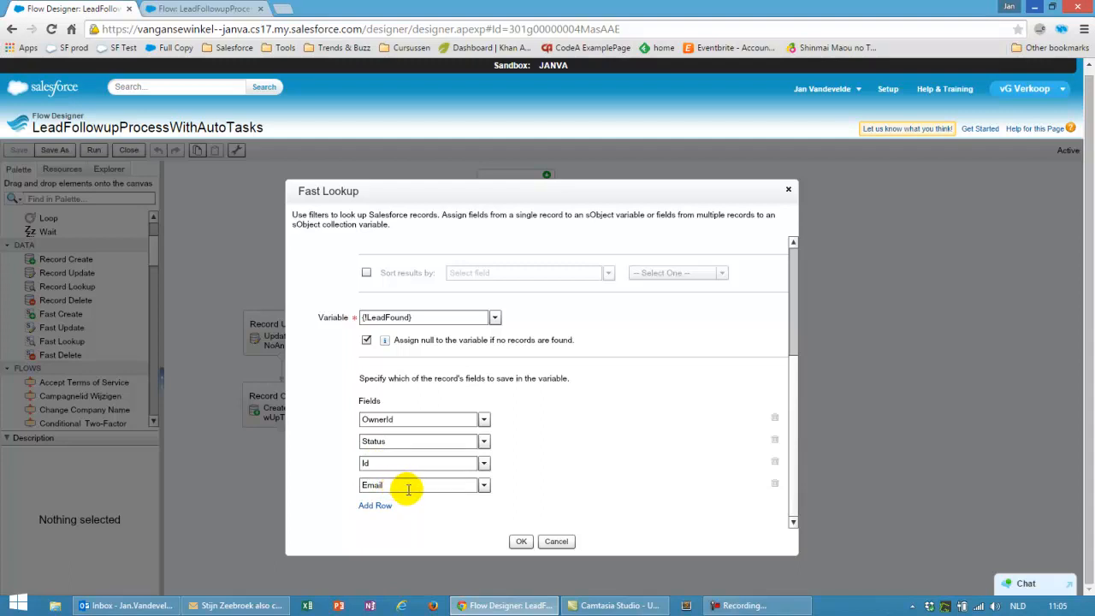
left_click(557, 541)
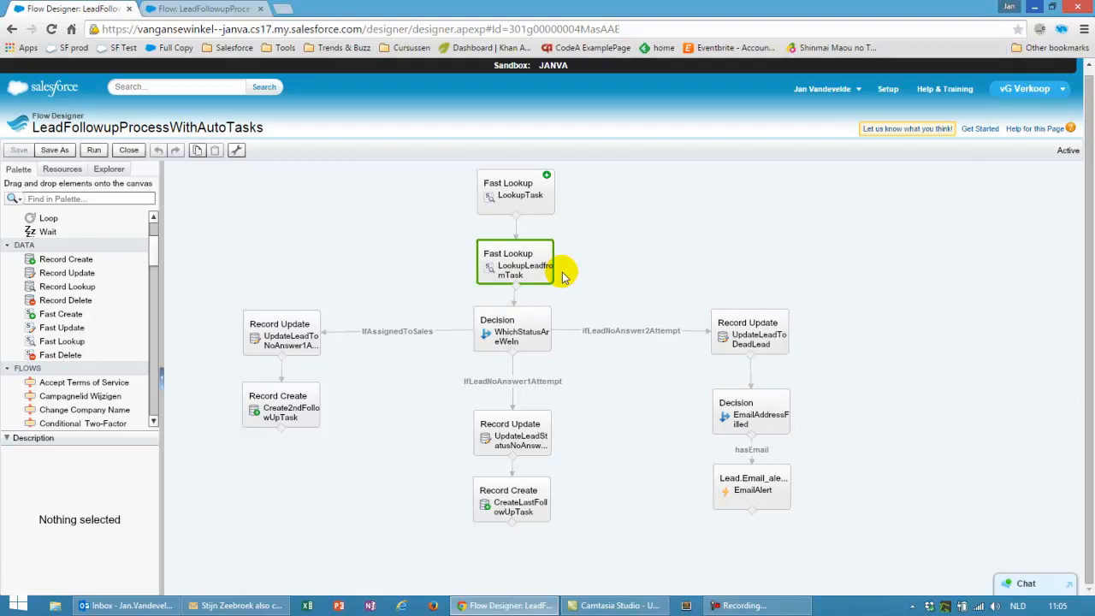
mouse_move(509, 324)
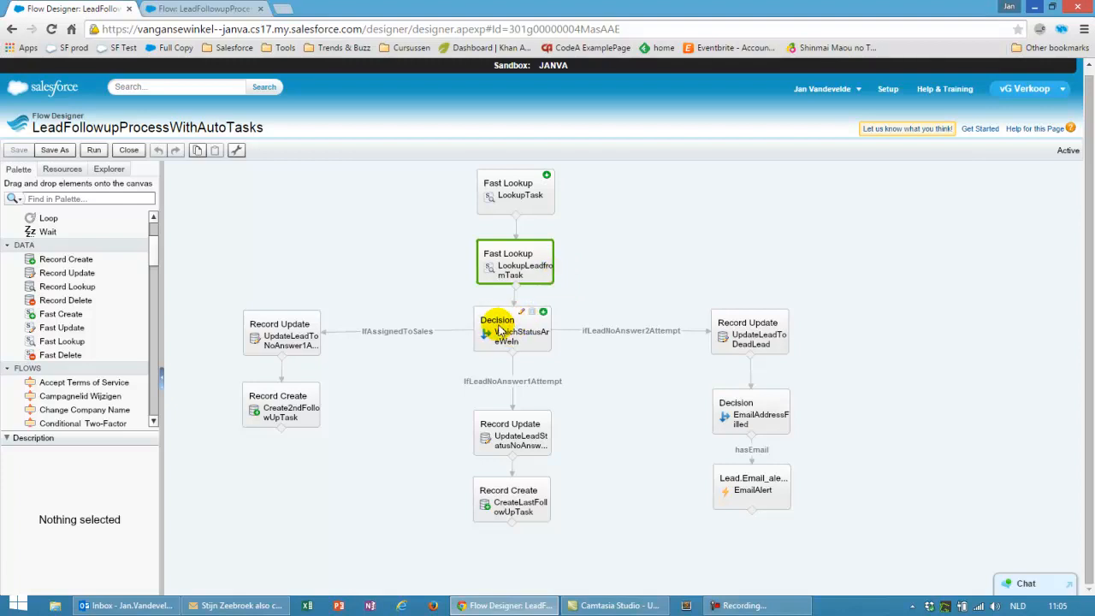
left_click(520, 313)
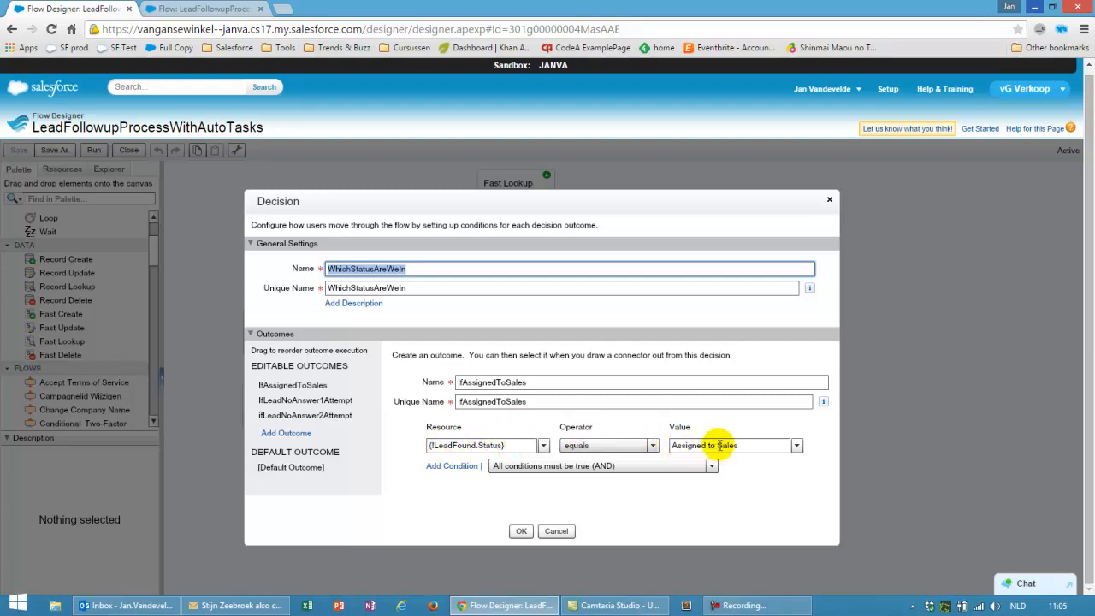
left_click(310, 401)
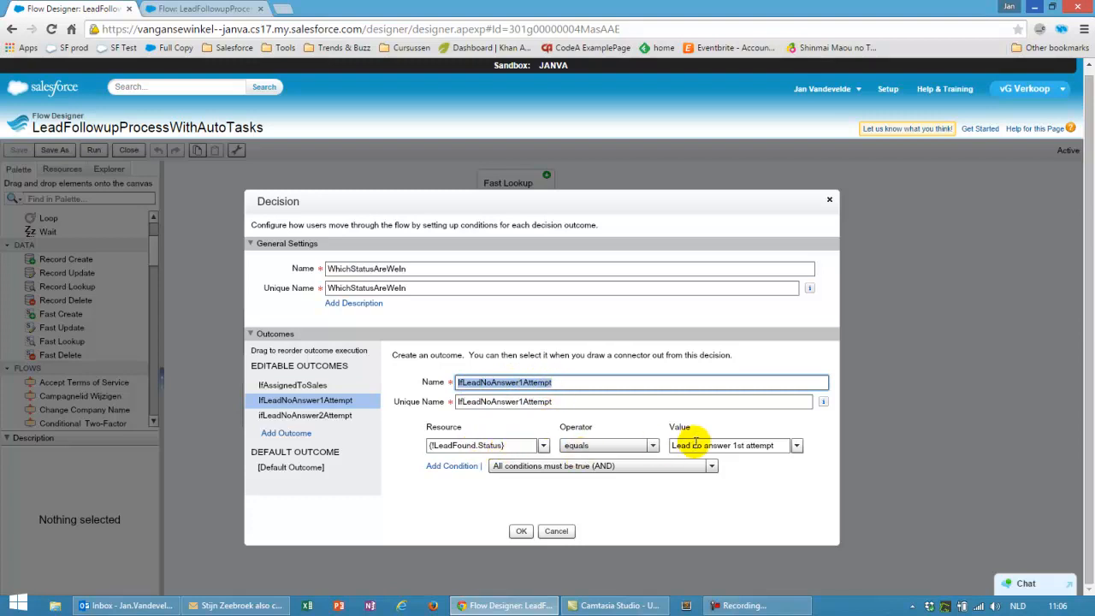
left_click(339, 416)
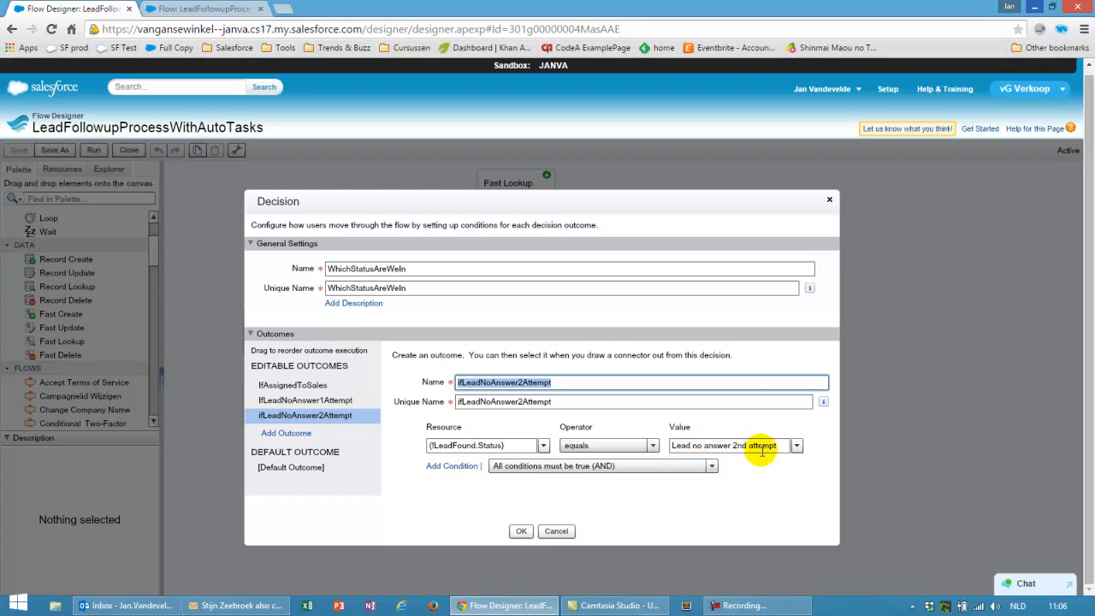
left_click(295, 472)
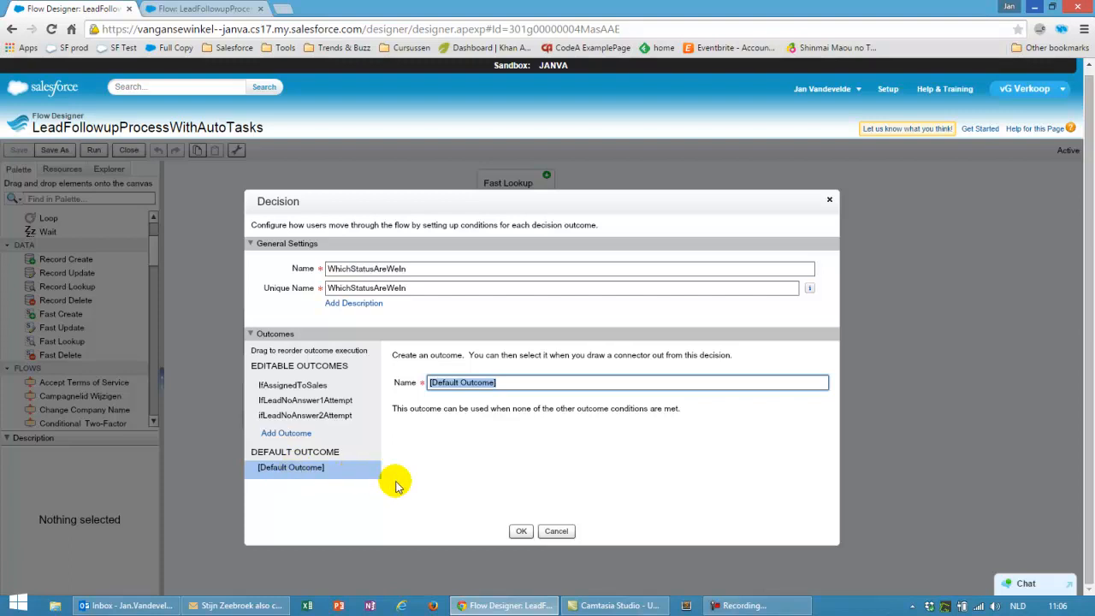
left_click(556, 531)
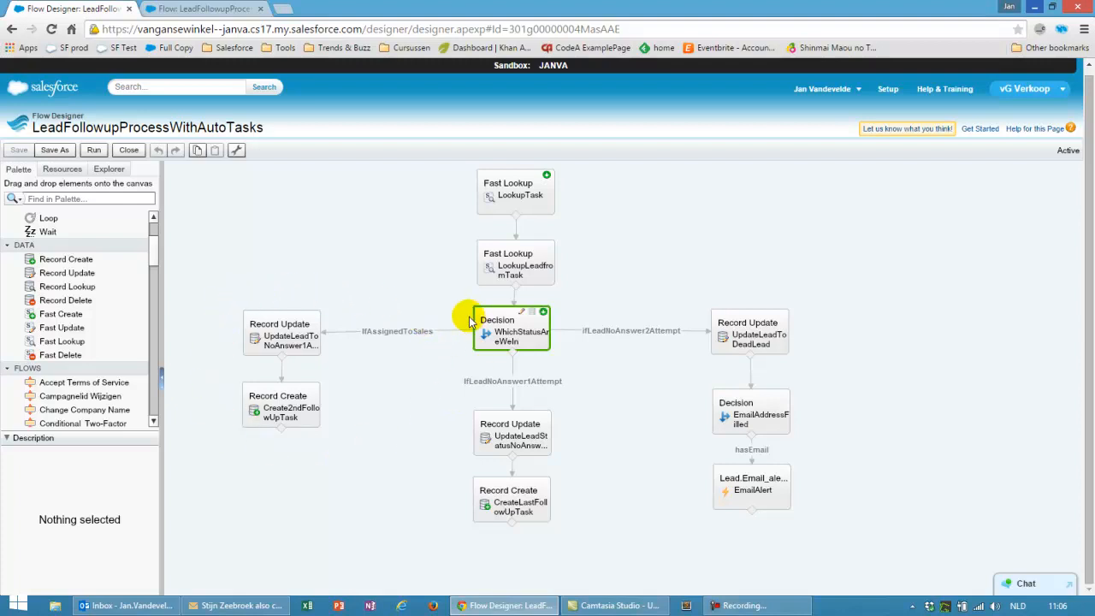
mouse_move(277, 335)
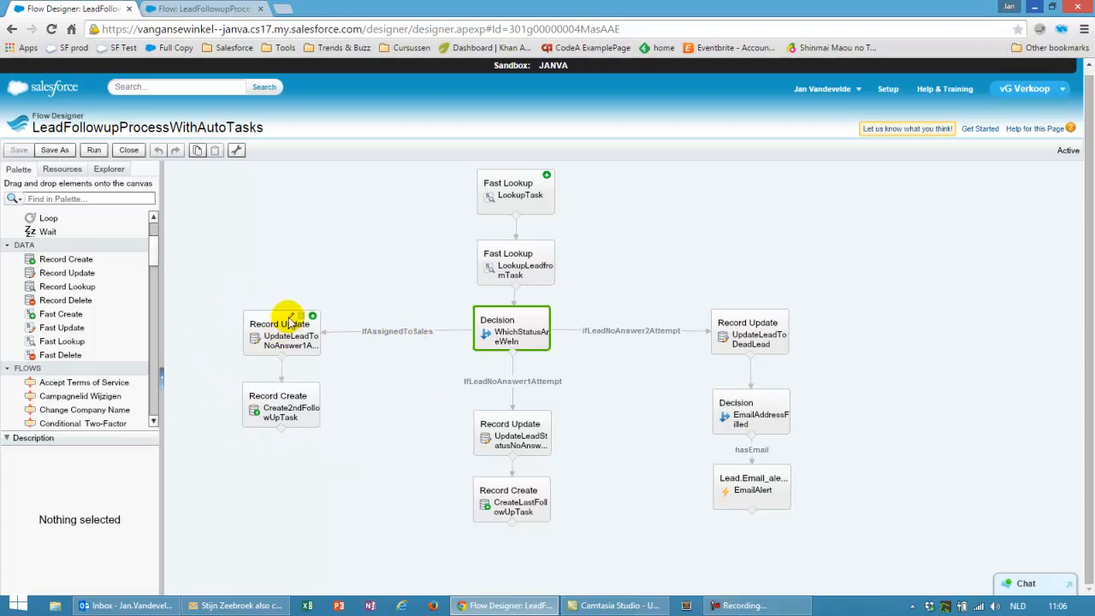
double_click(285, 336)
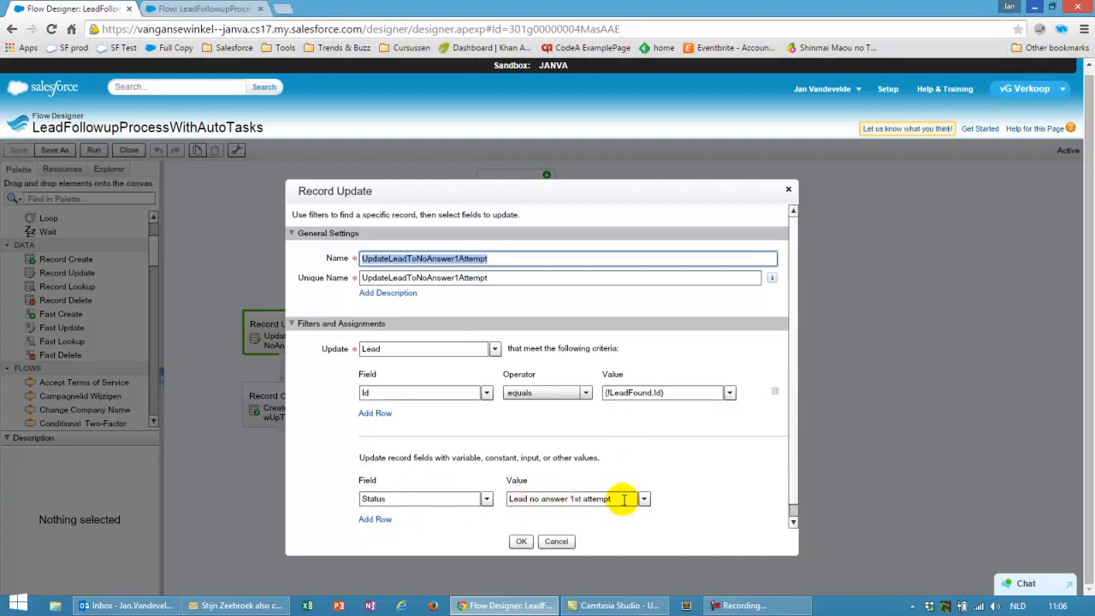
left_click(558, 541)
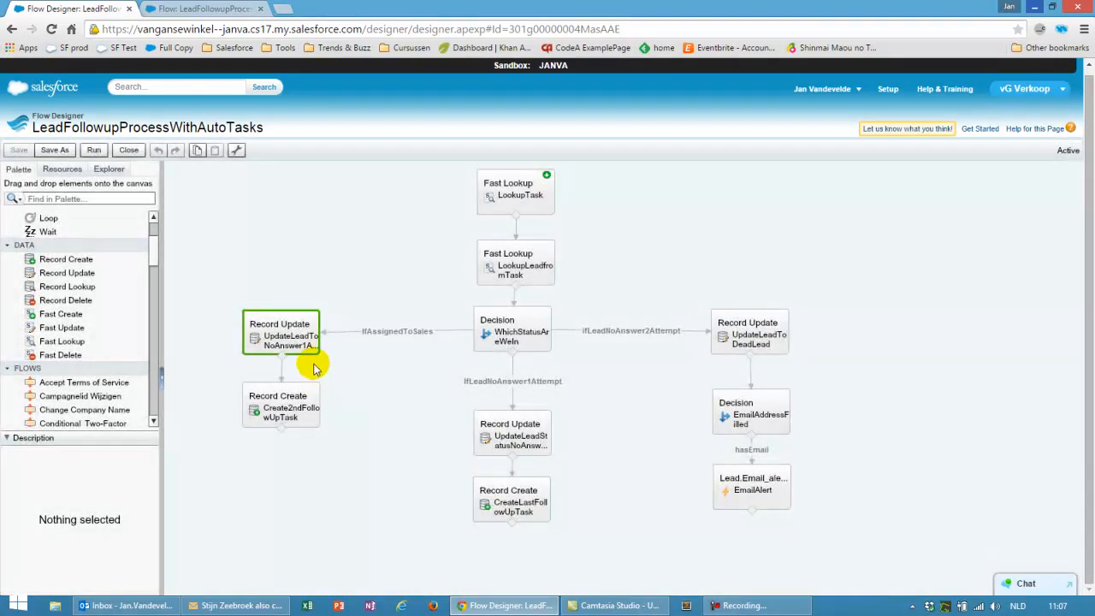
mouse_move(283, 409)
left_click(291, 394)
double_click(291, 393)
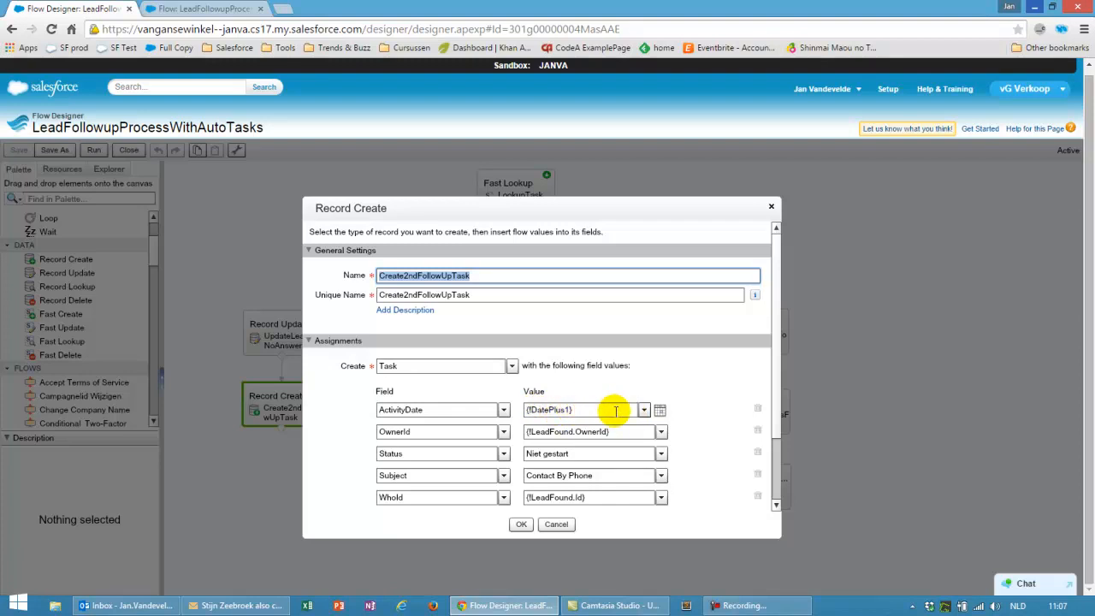
left_click(643, 409)
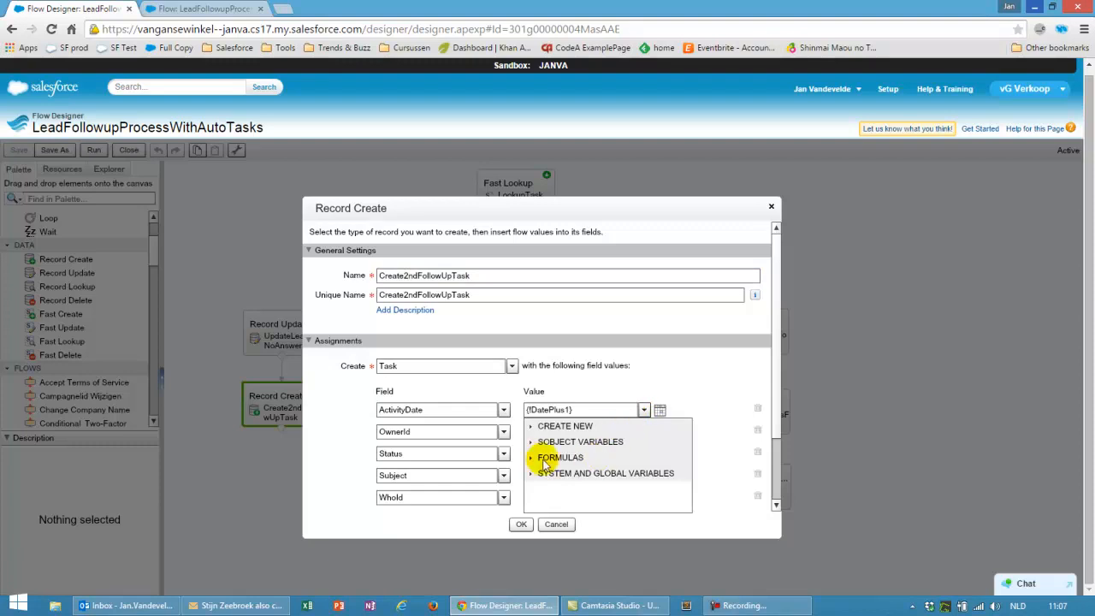
left_click(531, 458)
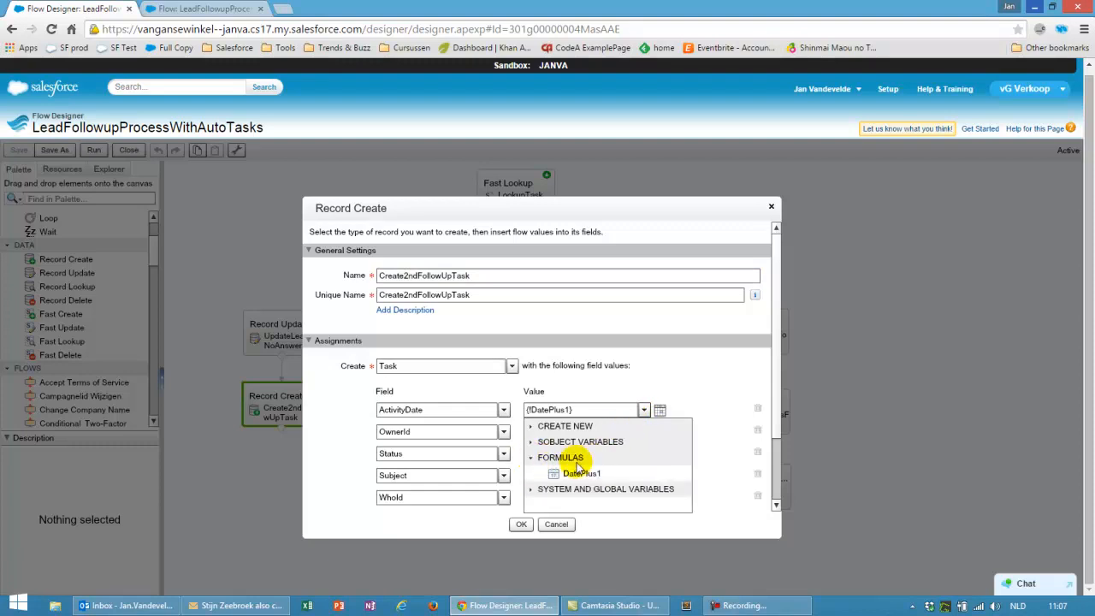
left_click(581, 473)
left_click(556, 409)
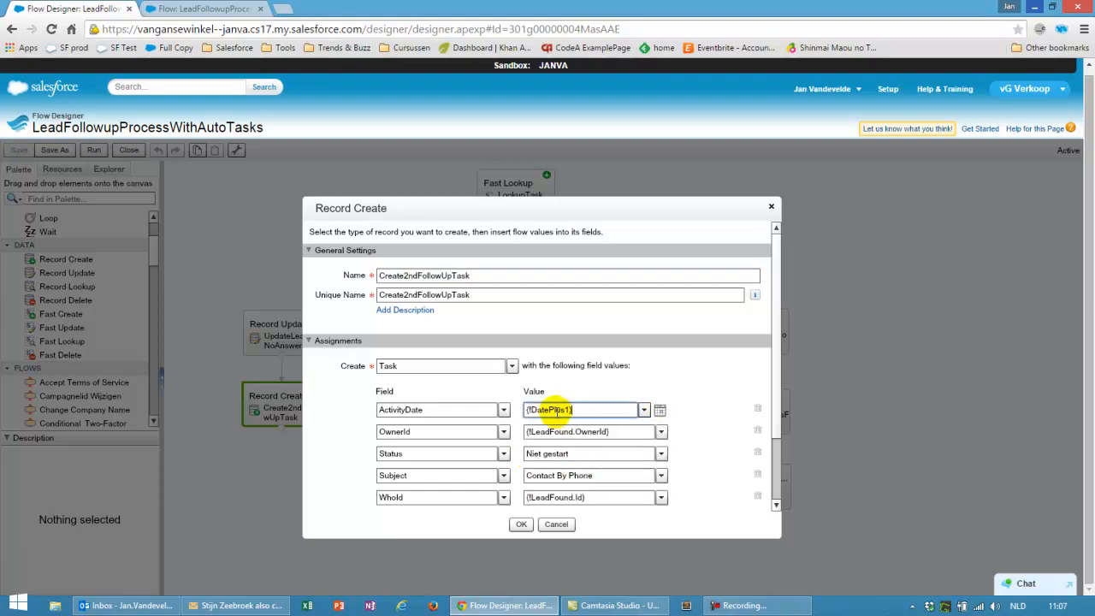
left_click(556, 524)
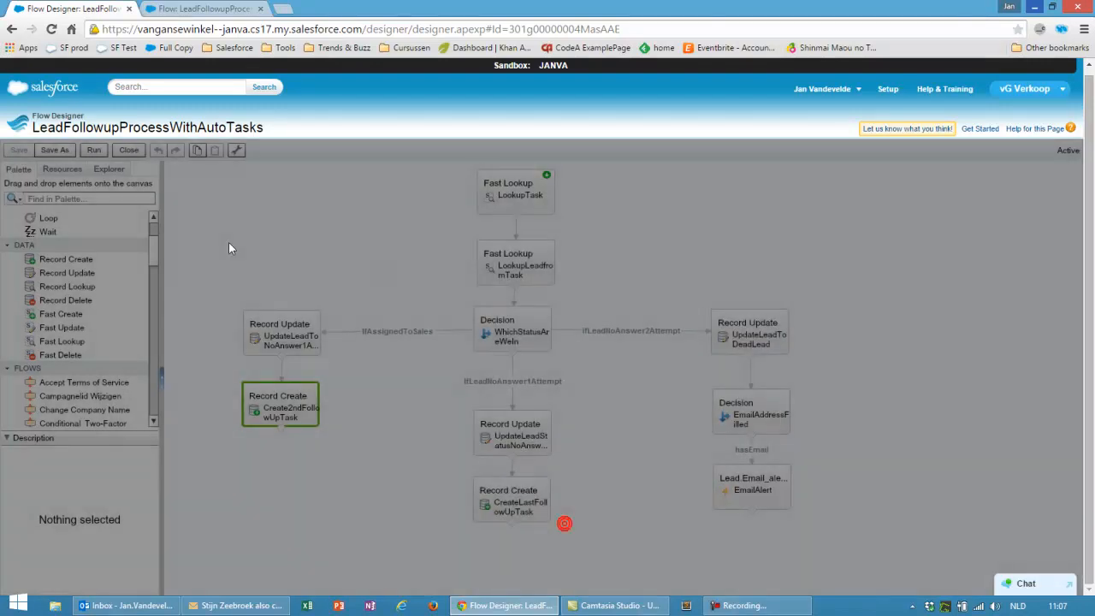
View the DatePlus1 formula, ({!$Flow.CurrentDate})+1, from the Explorer and close it unchanged
left_click(109, 169)
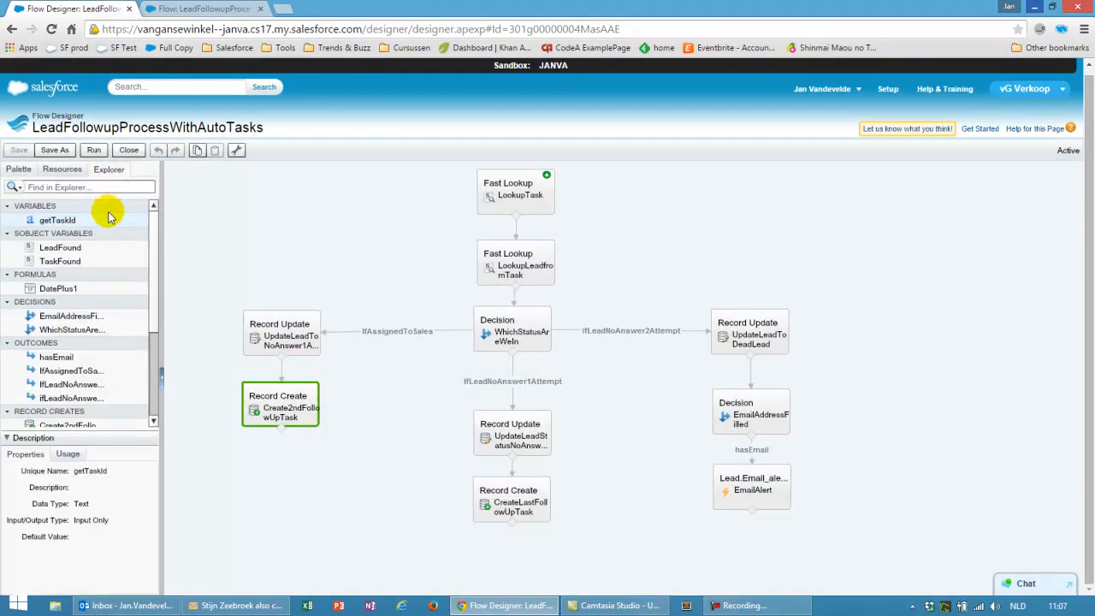
left_click(65, 289)
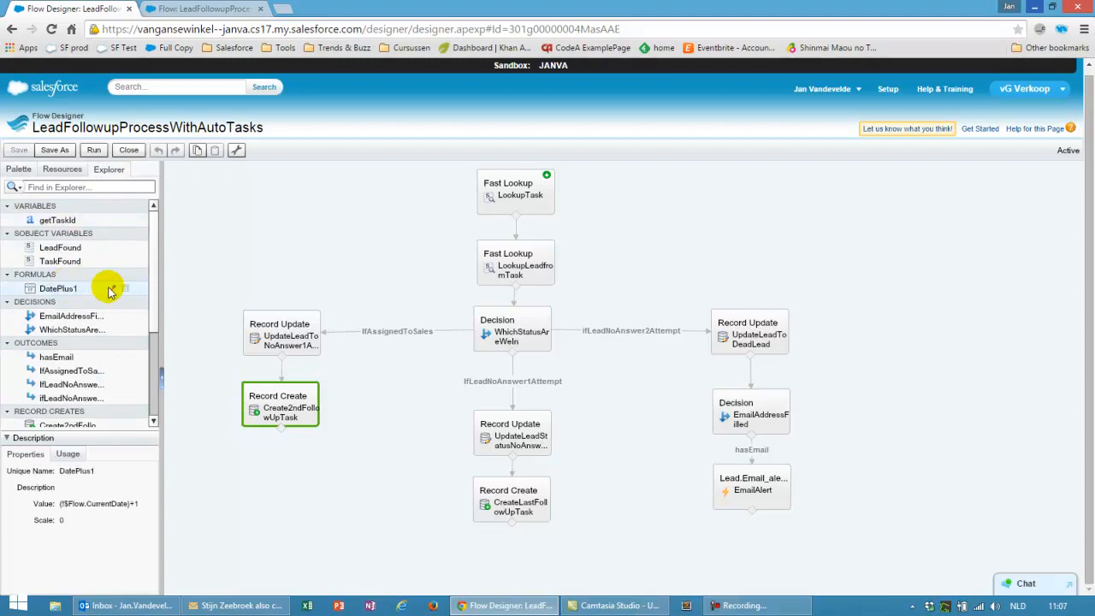
left_click(112, 289)
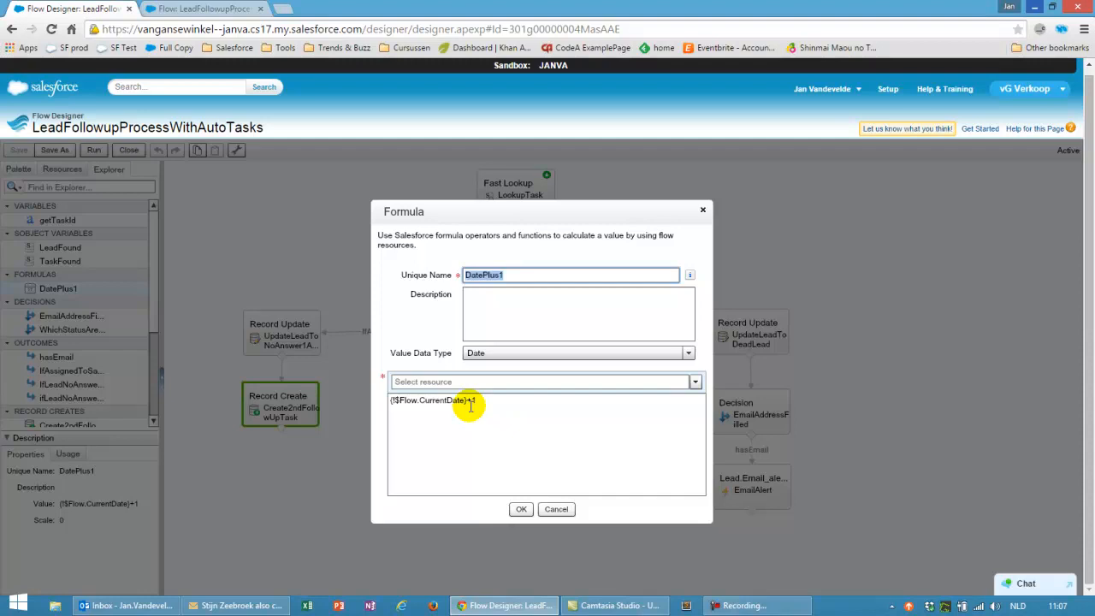
left_click(556, 508)
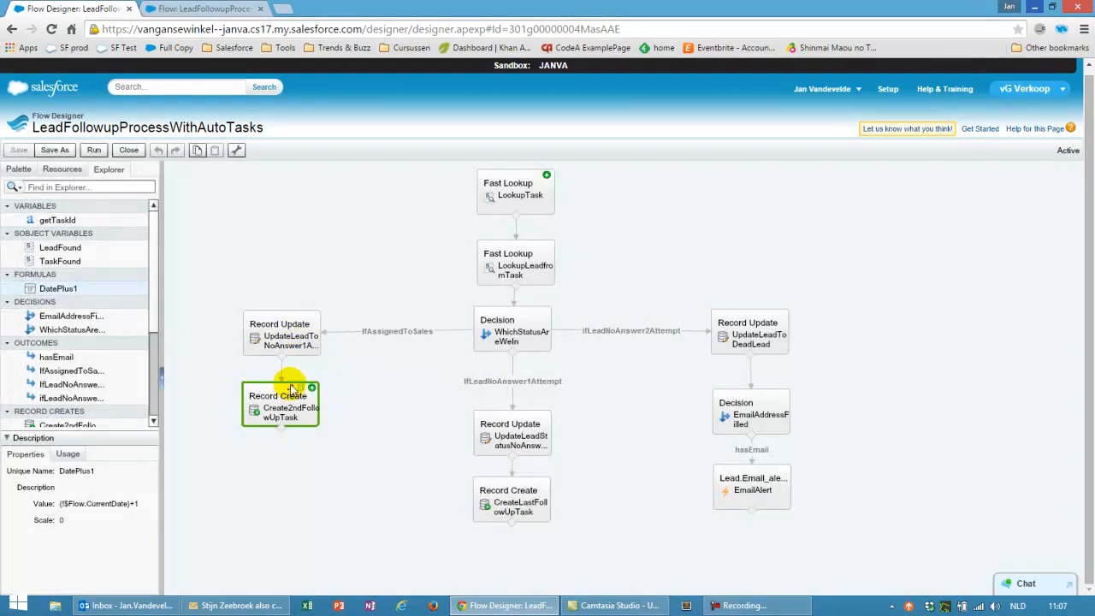
double_click(289, 390)
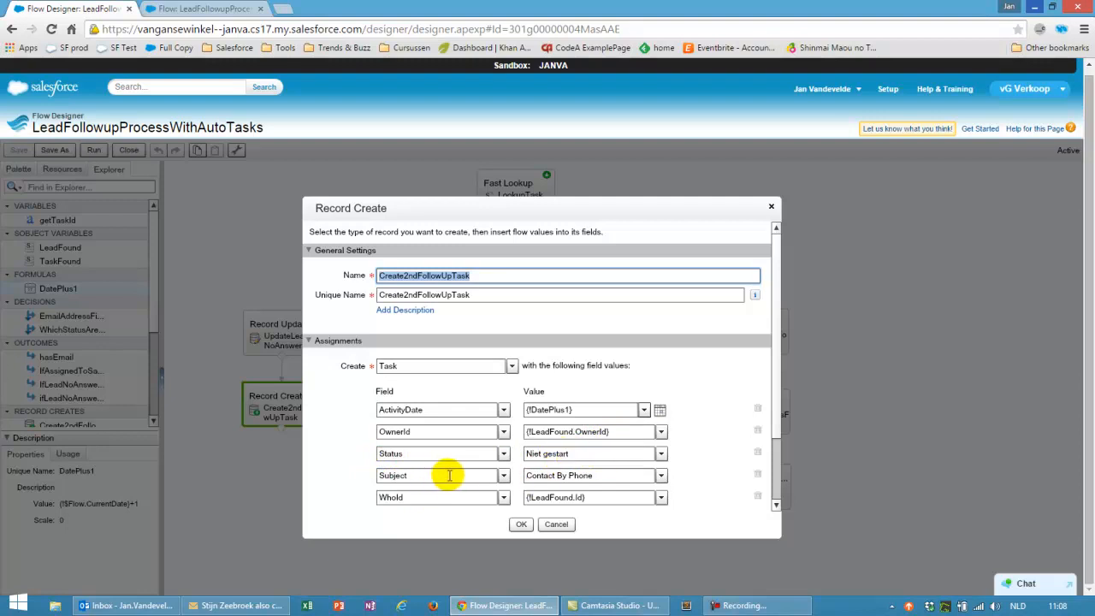
left_click_drag(597, 475, 527, 476)
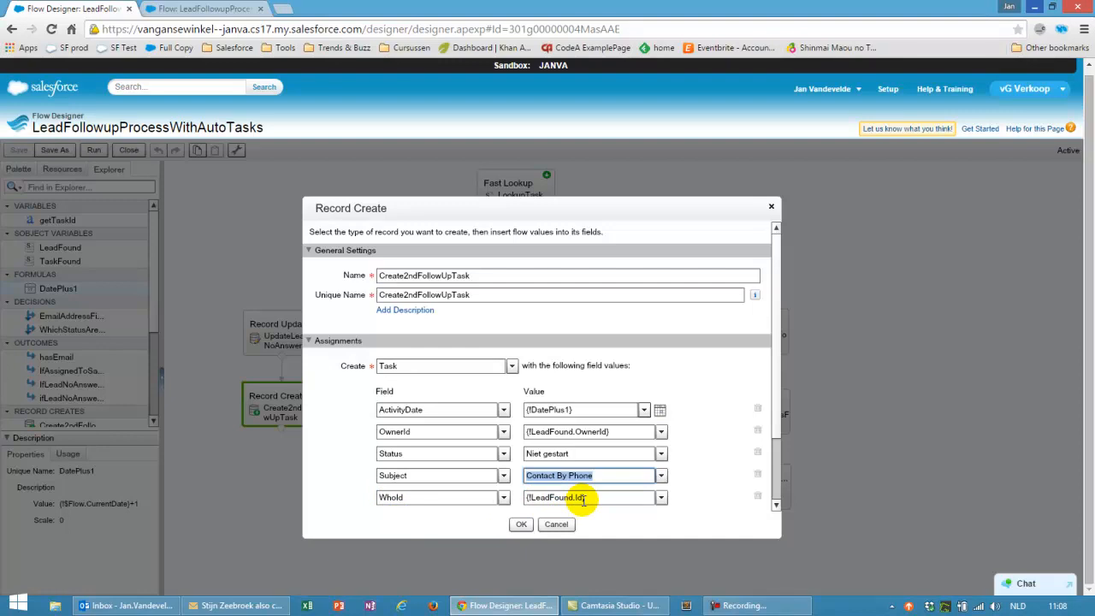
left_click_drag(776, 397, 777, 453)
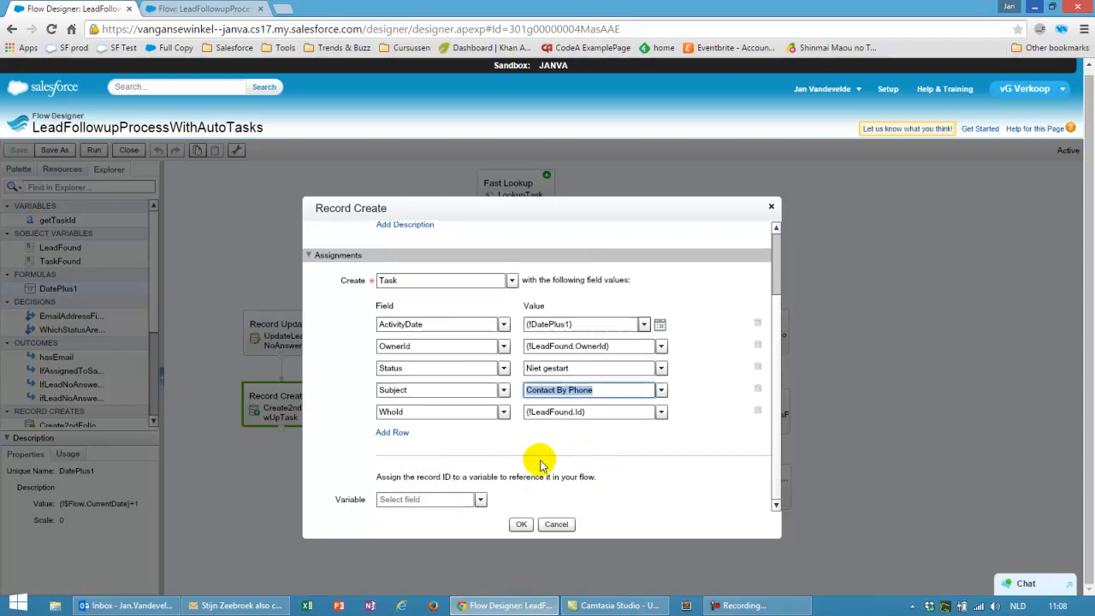
left_click(556, 524)
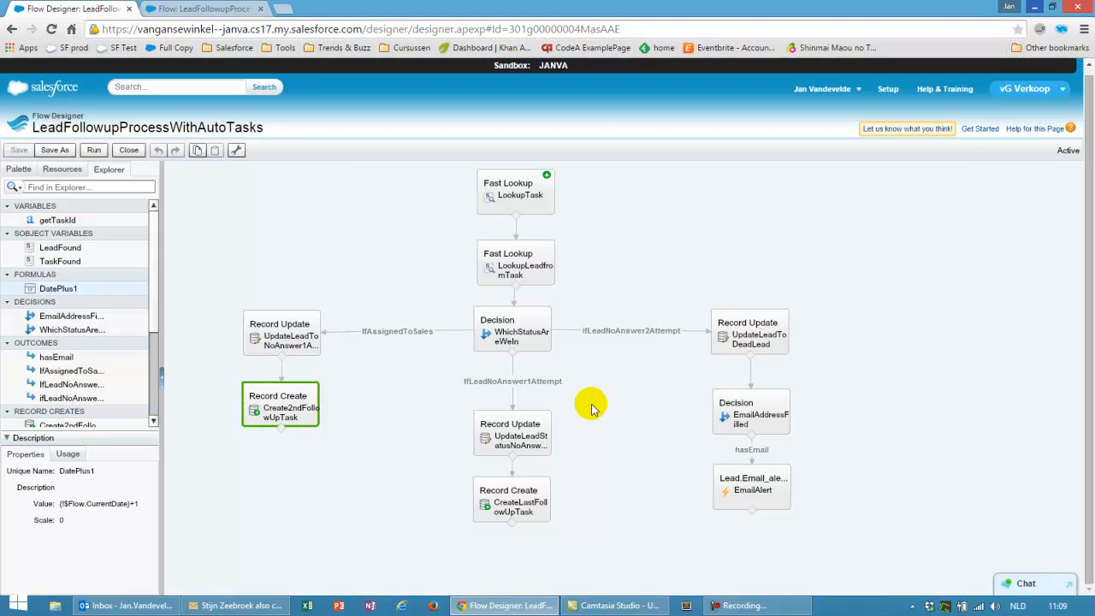
mouse_move(542, 208)
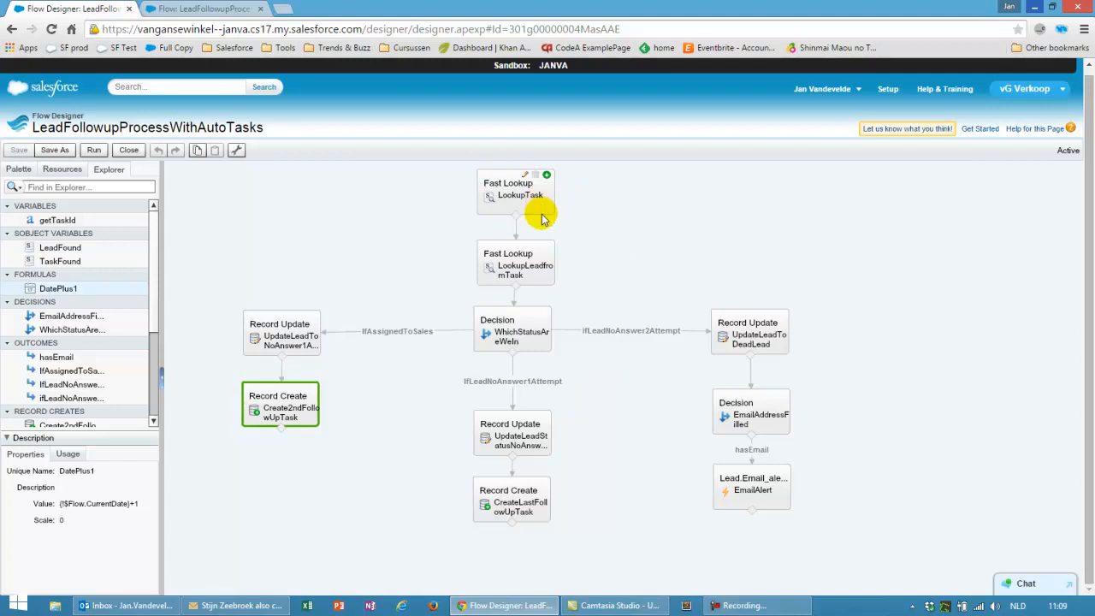
mouse_move(530, 279)
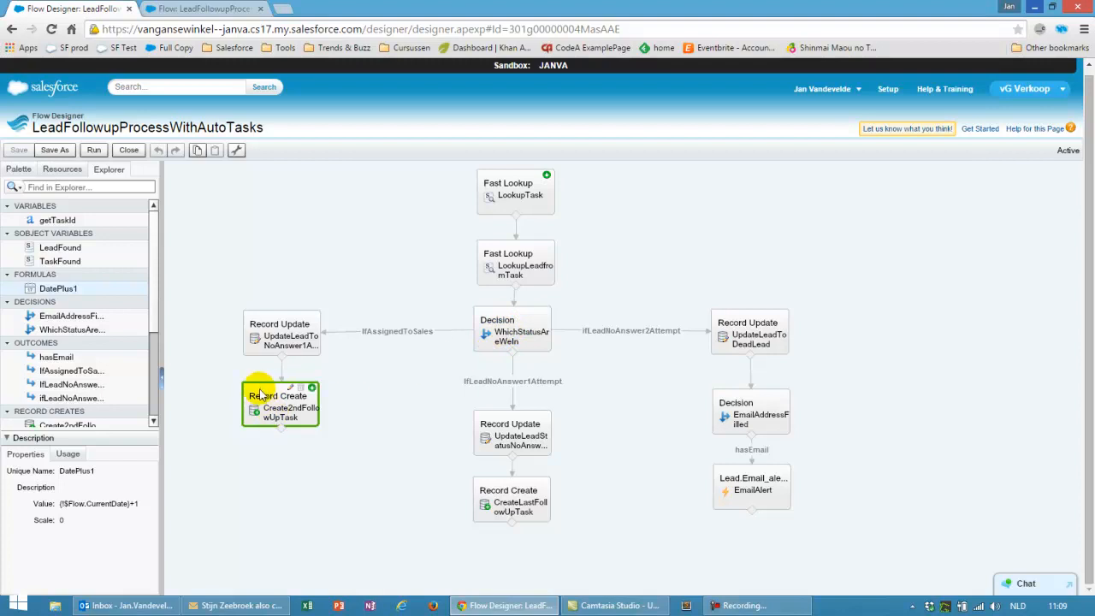
mouse_move(281, 342)
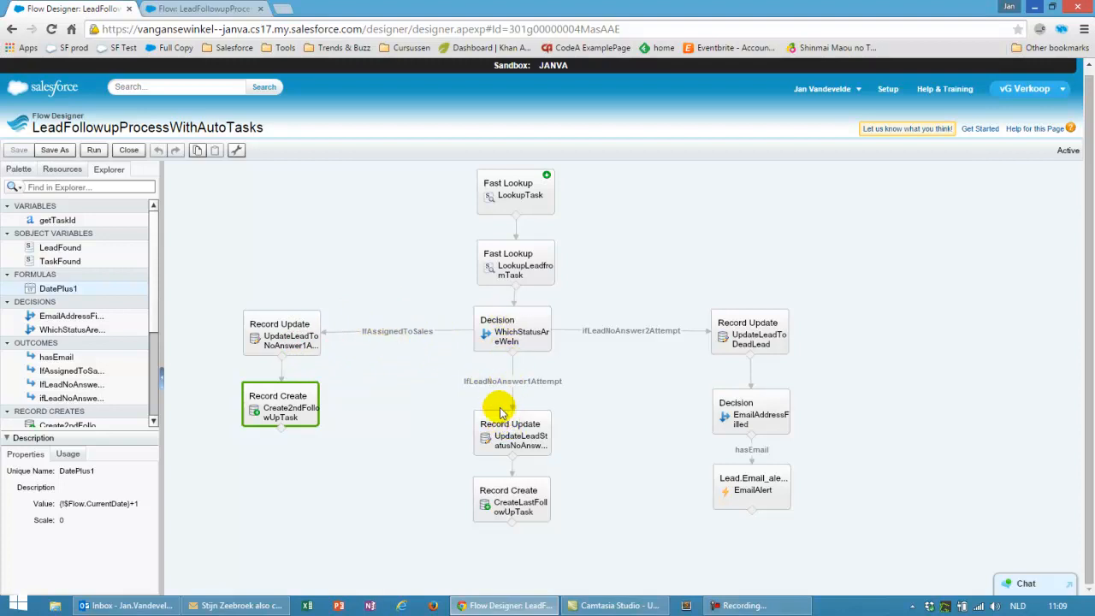
left_click(521, 425)
double_click(521, 425)
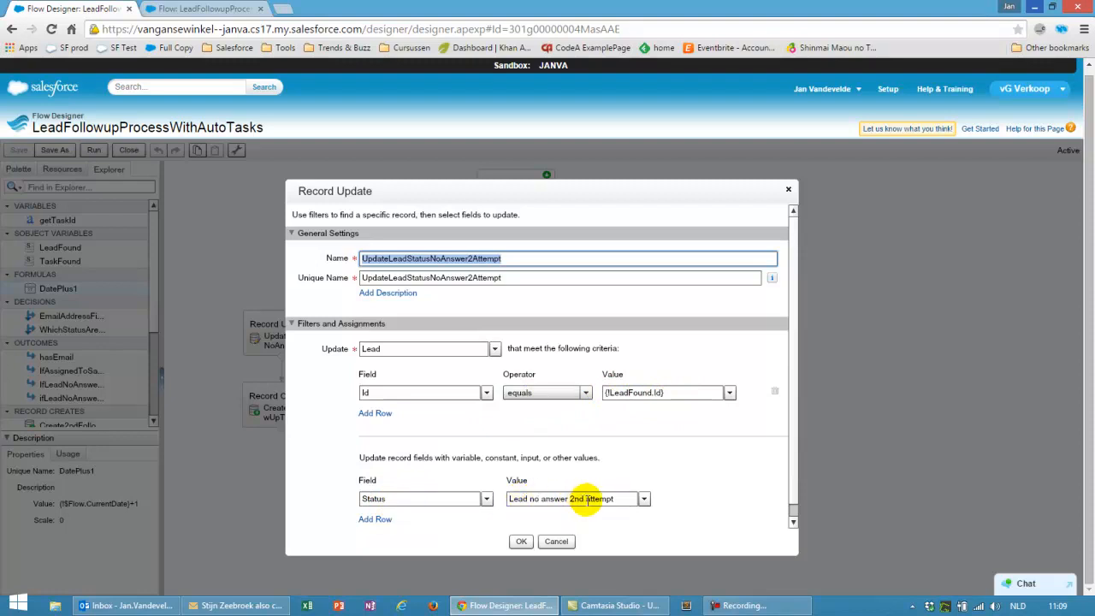
left_click(558, 541)
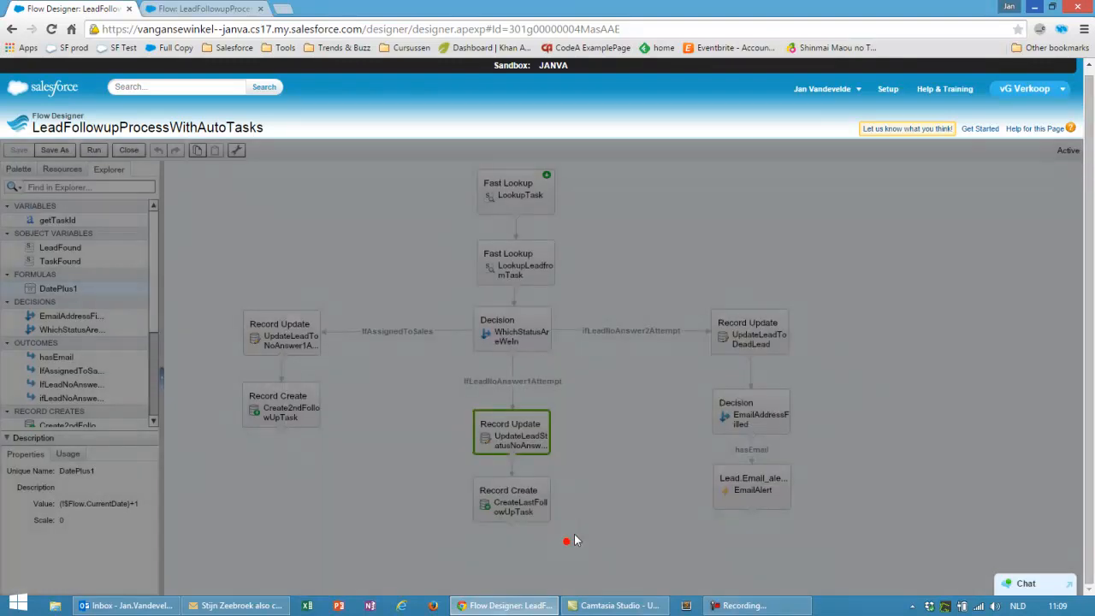
left_click(517, 486)
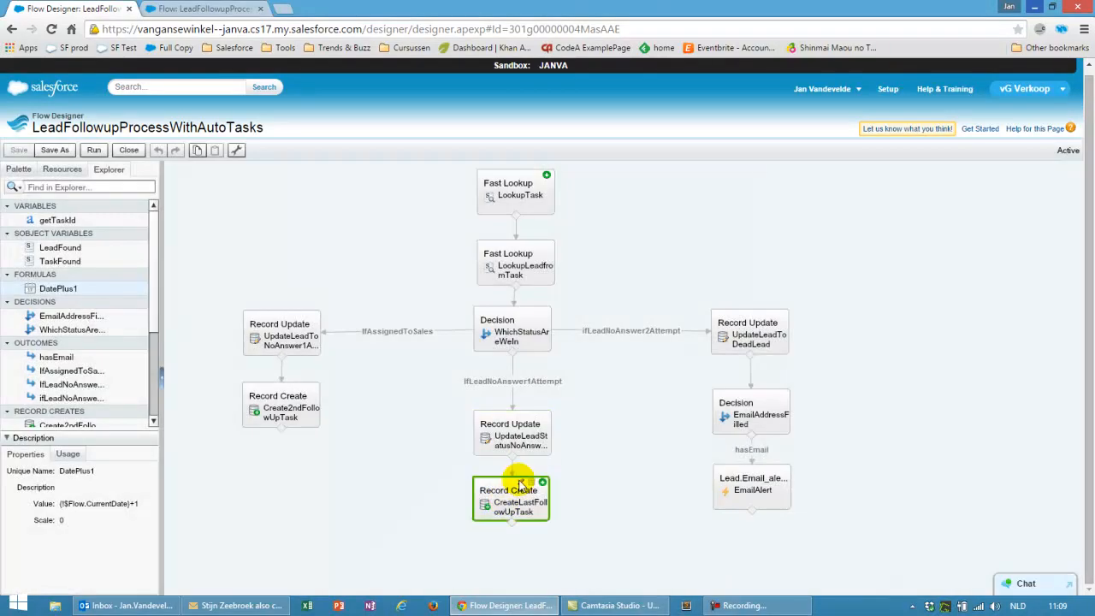
double_click(519, 485)
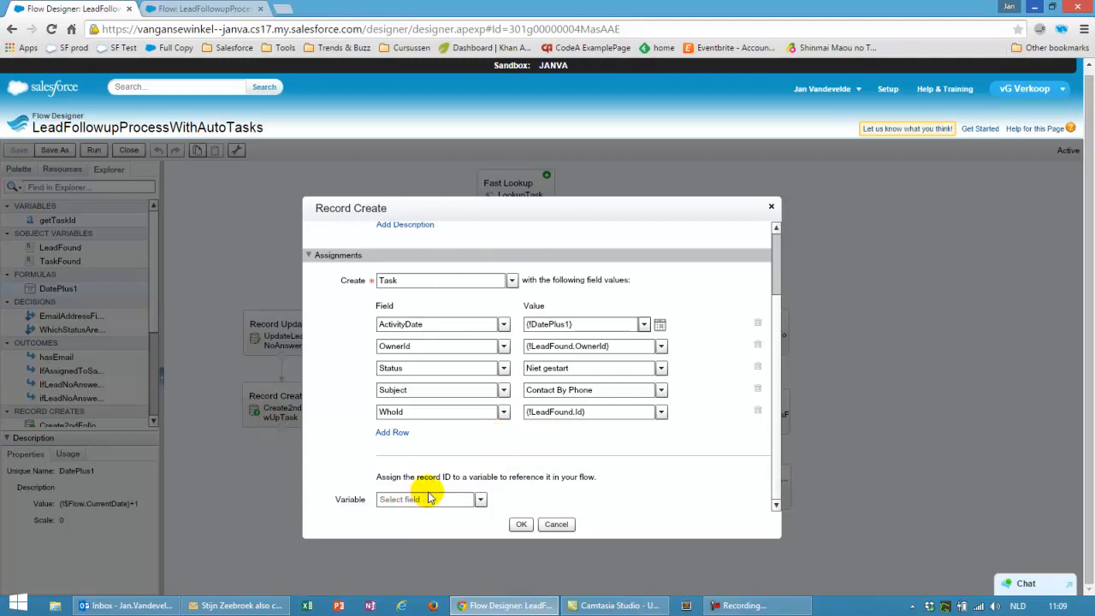
left_click(557, 524)
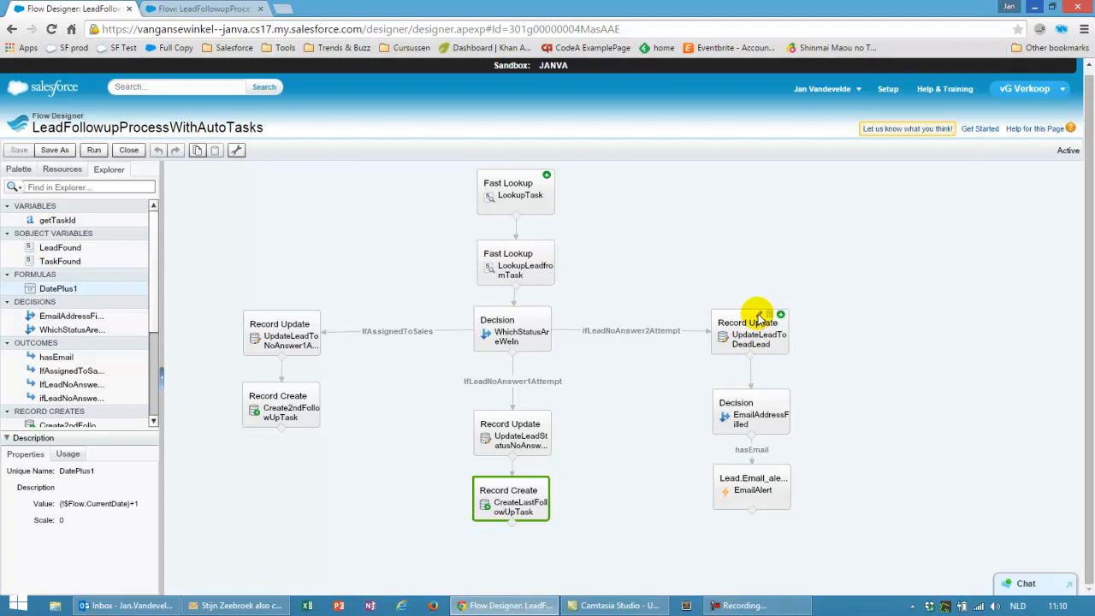
double_click(758, 318)
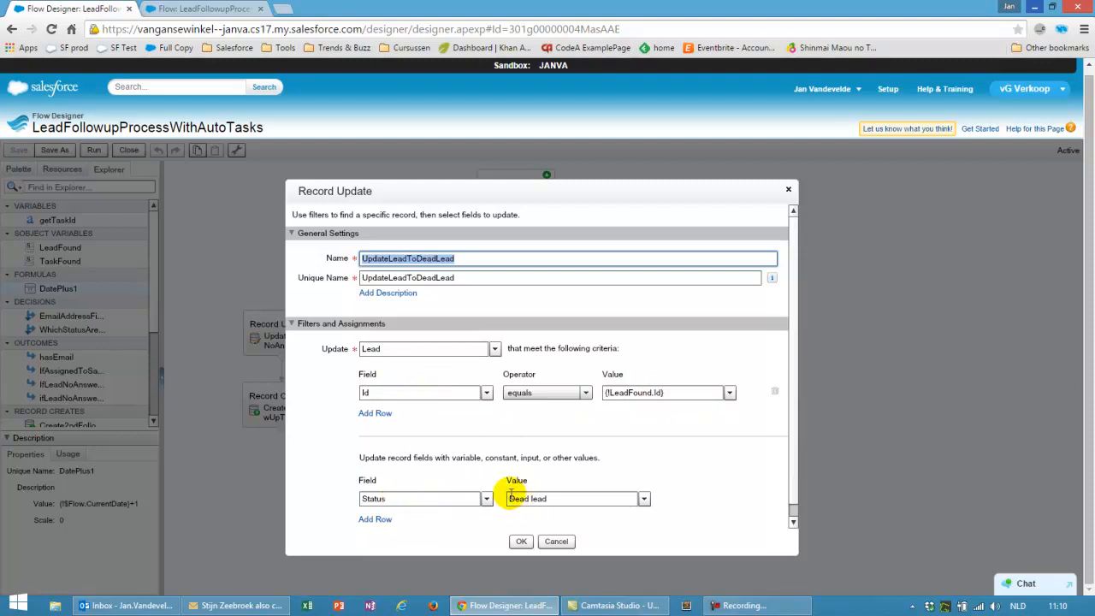
left_click(557, 542)
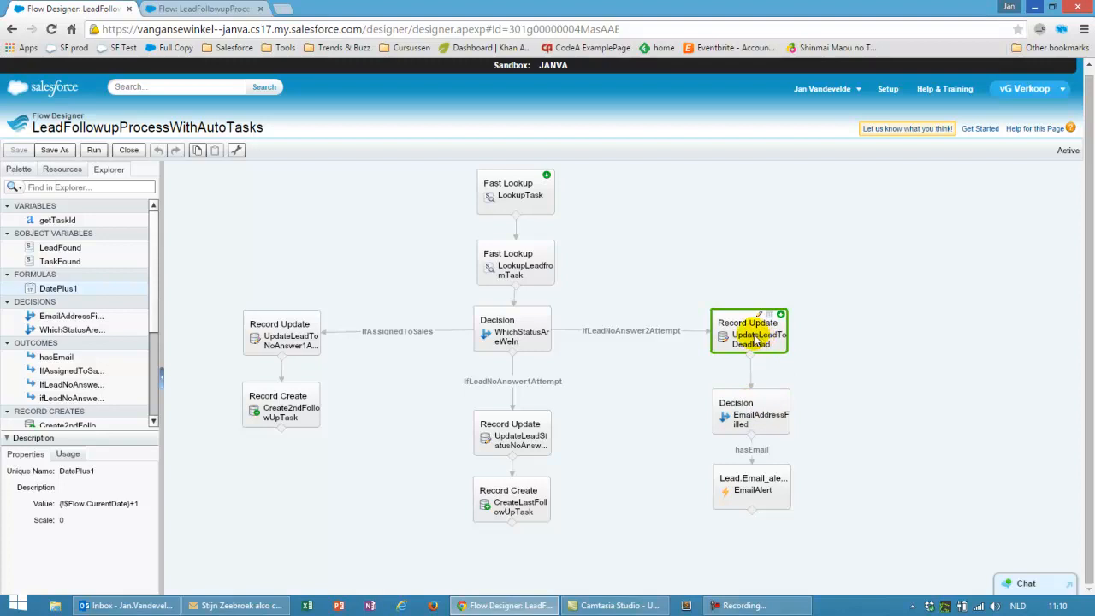
double_click(749, 403)
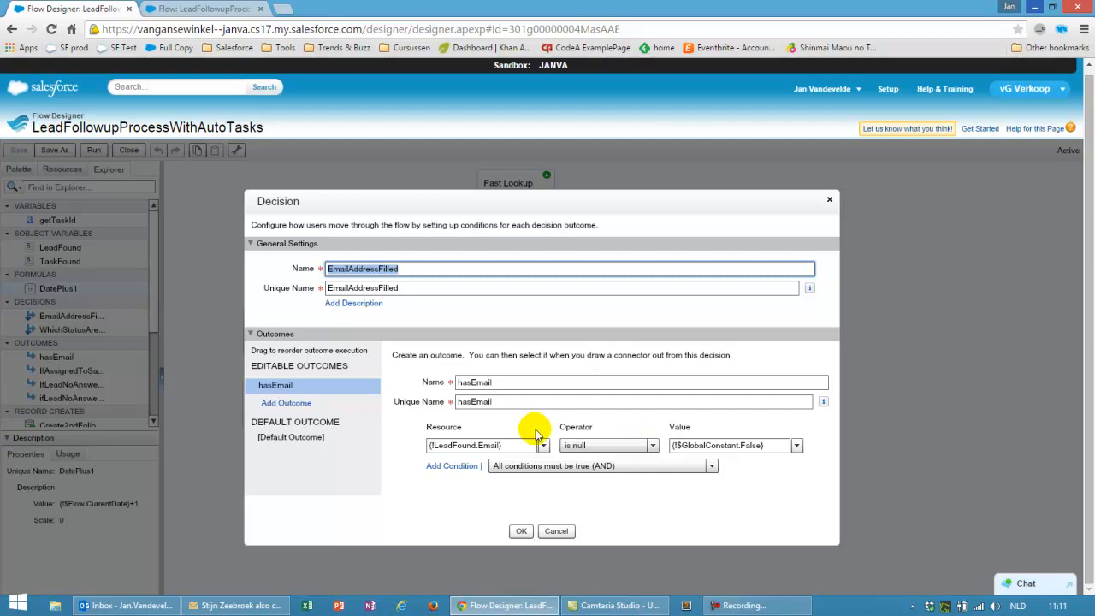
left_click(557, 531)
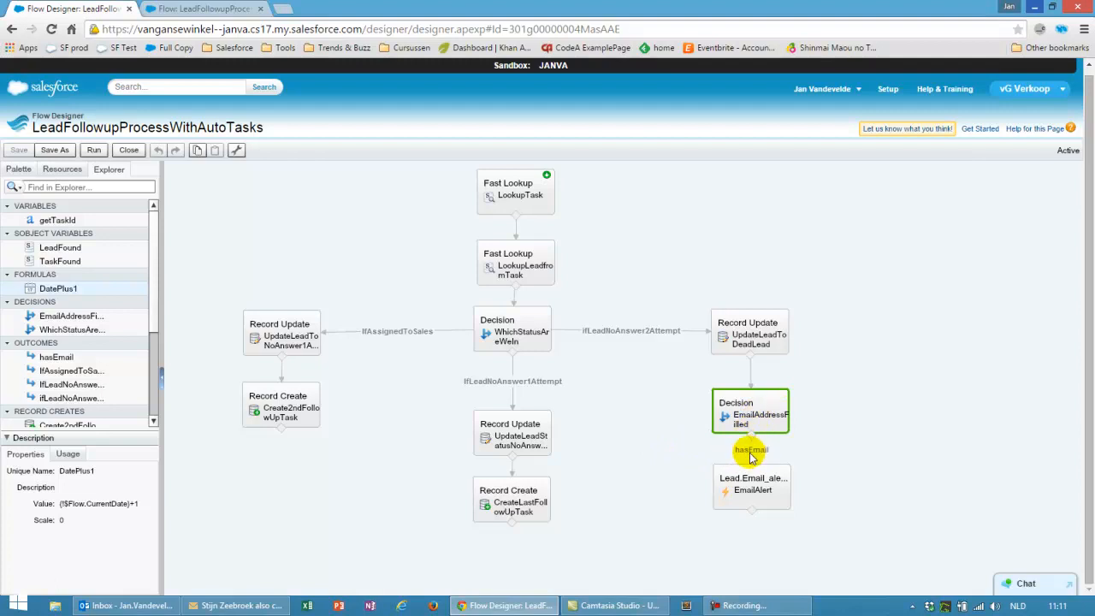
double_click(755, 481)
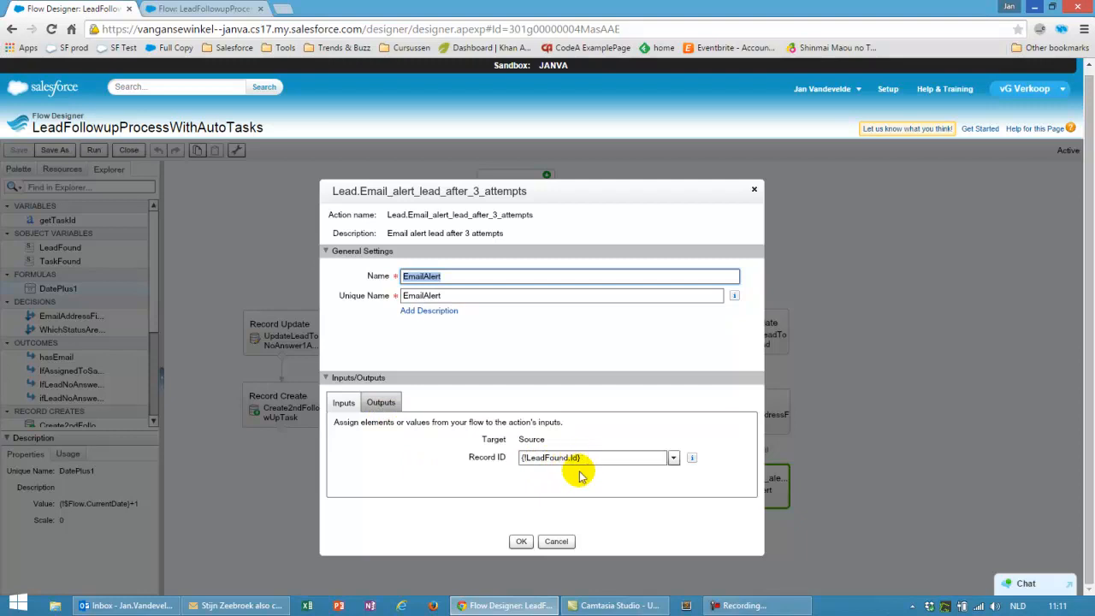
left_click(556, 542)
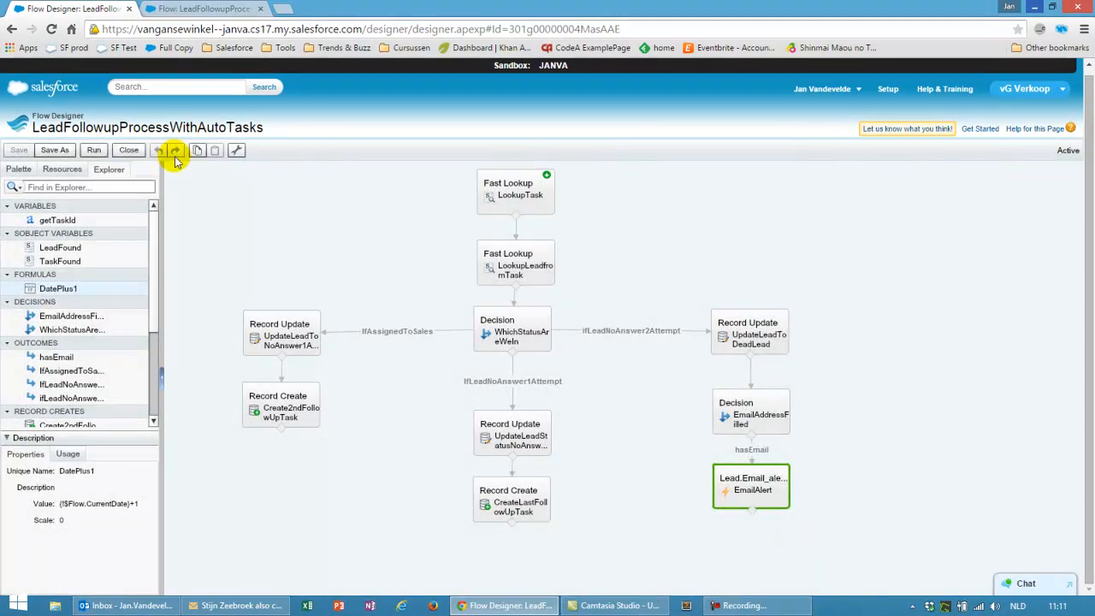
Close Flow Designer and go to Email Templates via an 'email' Setup search
left_click(130, 149)
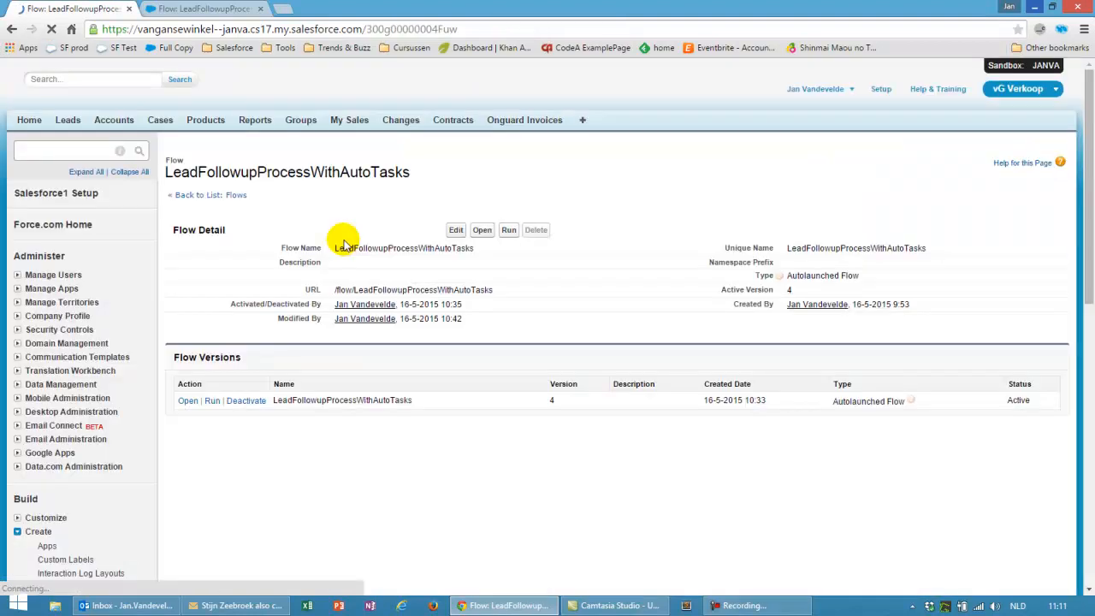
left_click(43, 171)
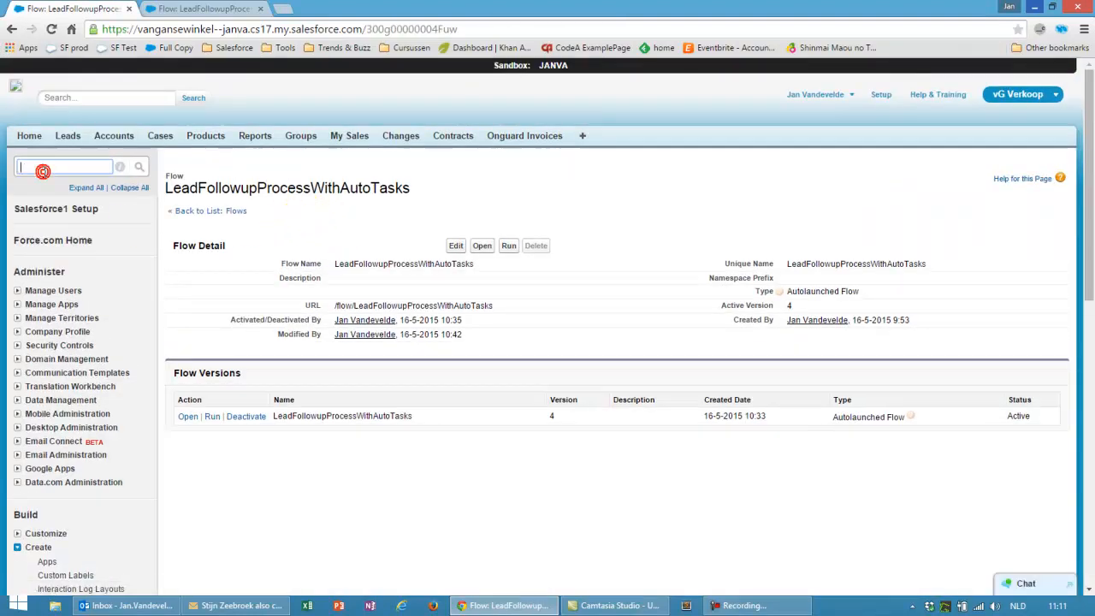
type("email")
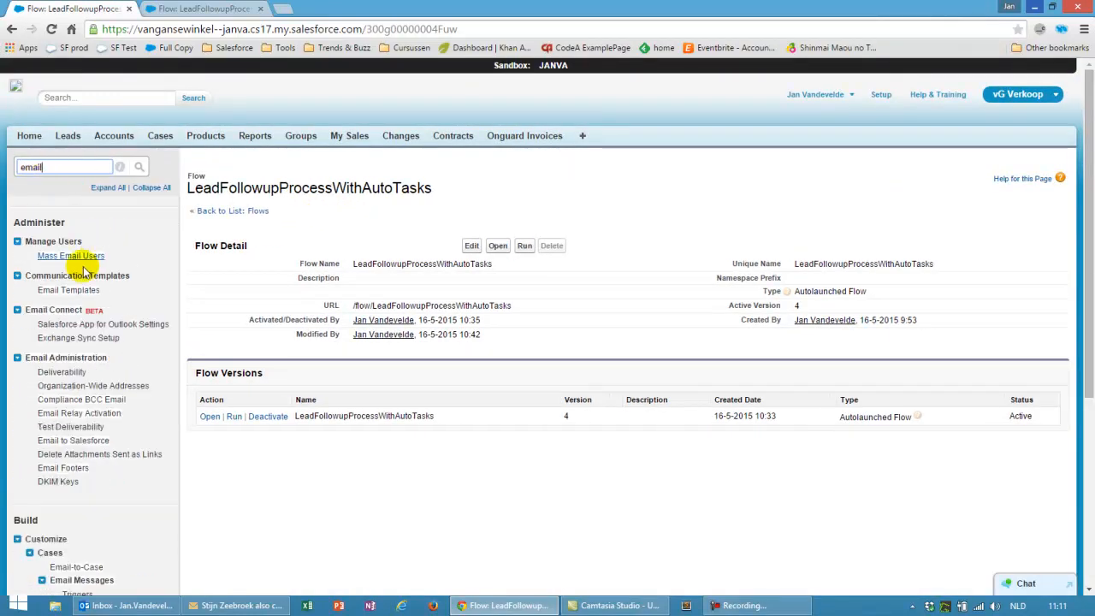
left_click(76, 289)
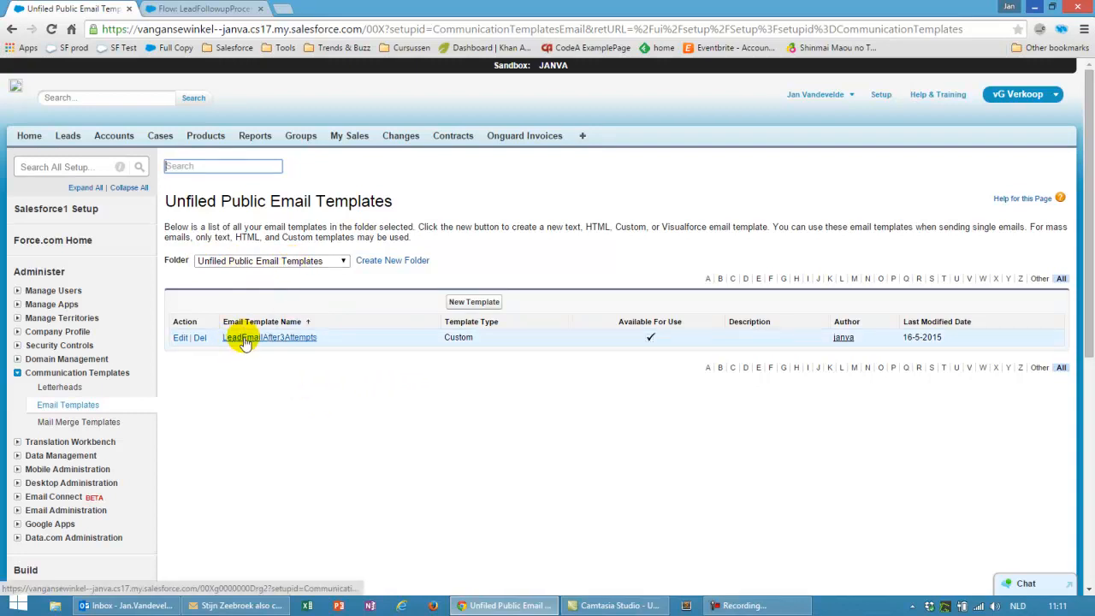
Open the LeadEmailAfter3Attempts template and review its subject and body
left_click(271, 339)
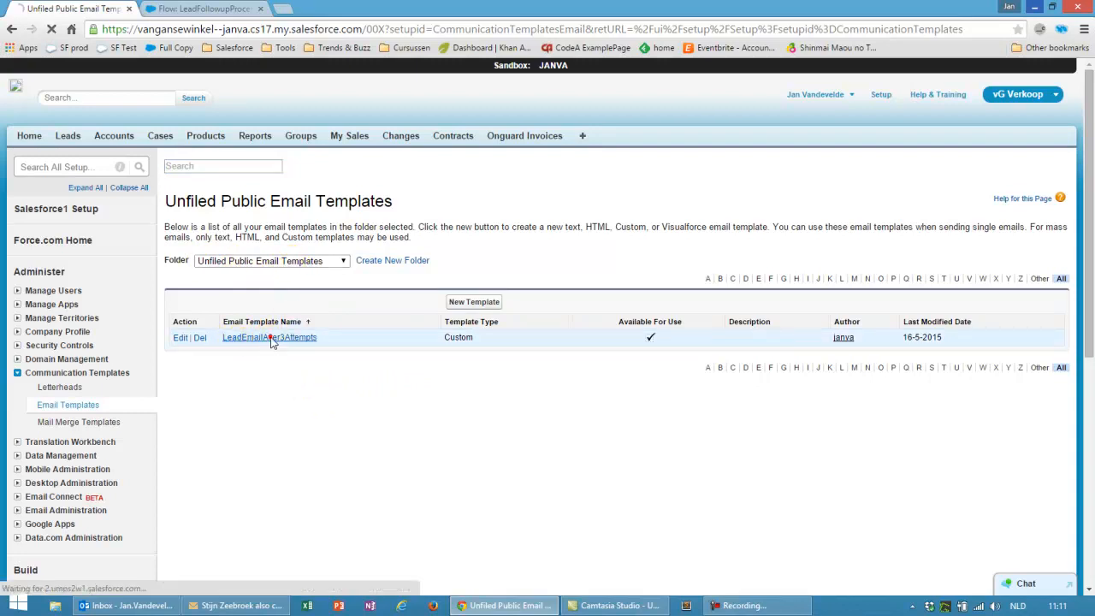
scroll(443, 301, "down", 5)
scroll(478, 251, "up", 3)
scroll(423, 333, "up", 2)
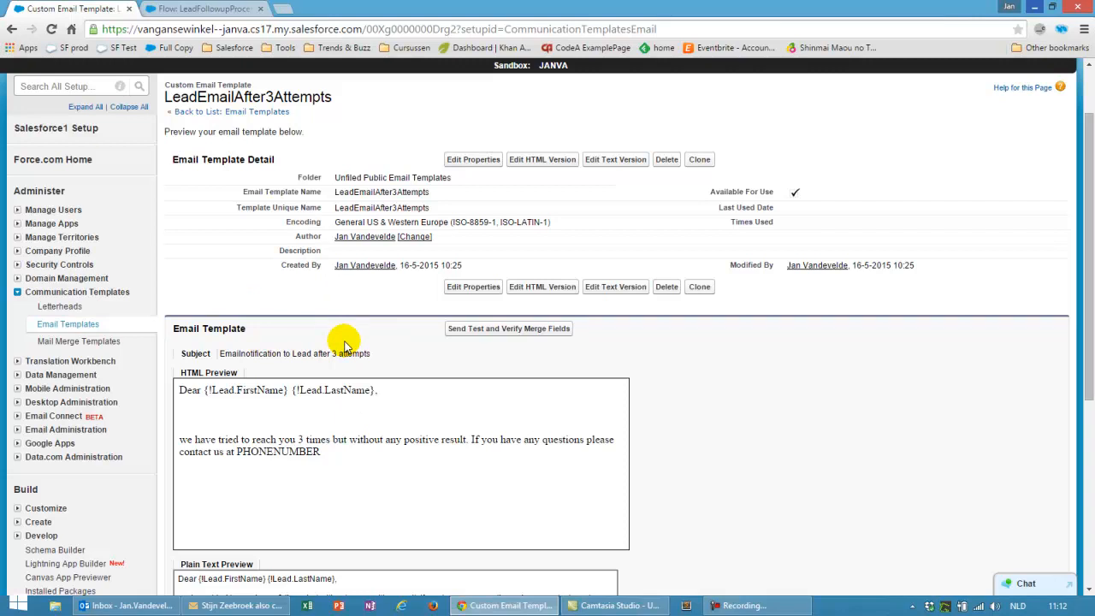
scroll(265, 298, "down", 1)
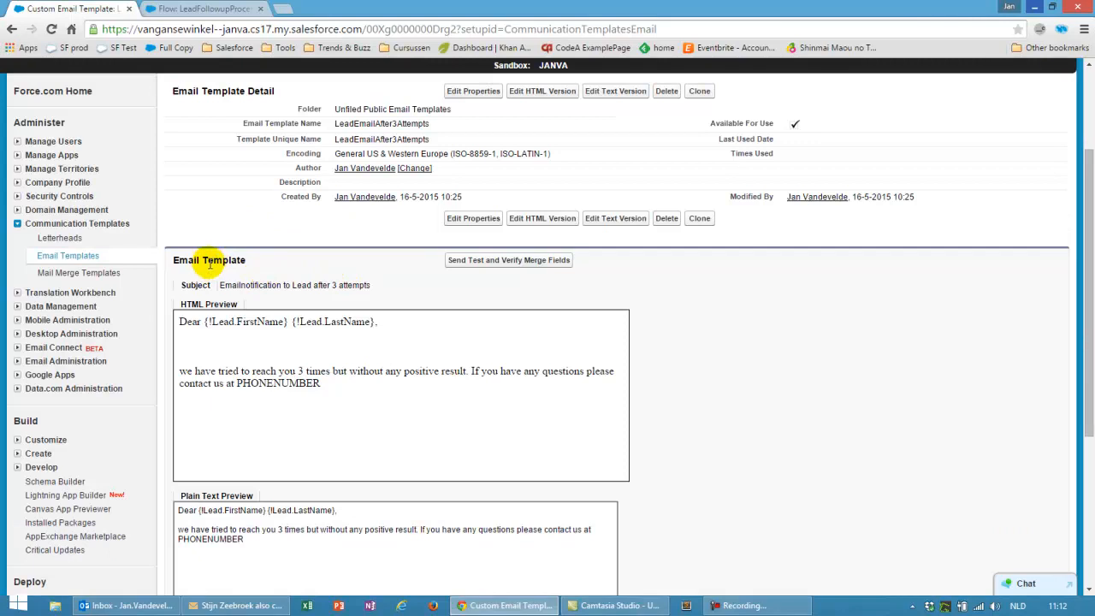
scroll(209, 261, "up", 2)
Filter the Setup menu with 'workfl' in place of 'email'
left_click(59, 153)
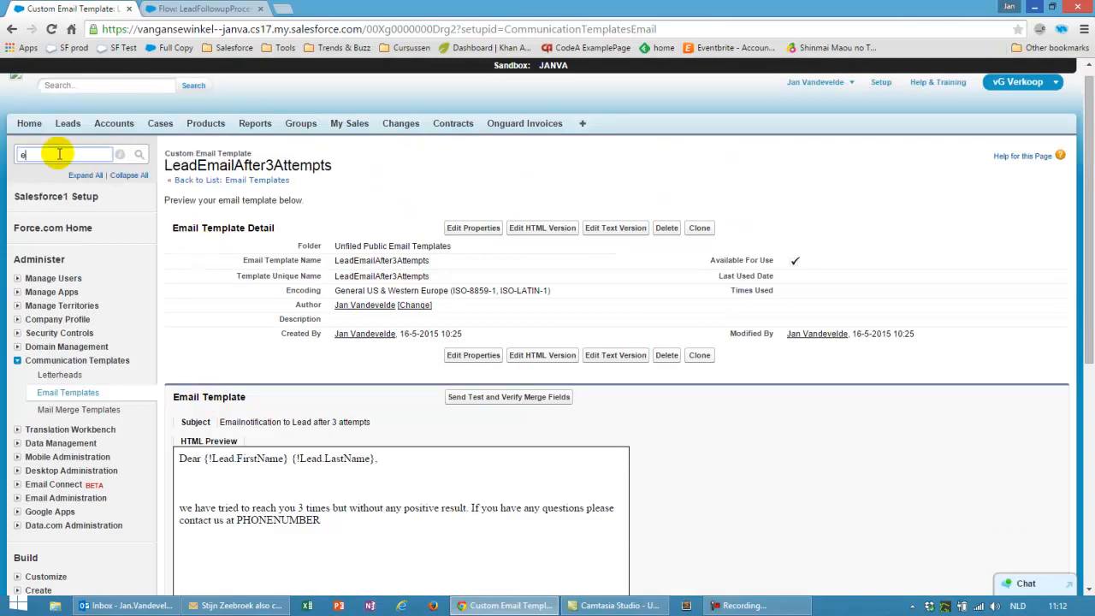
type("email")
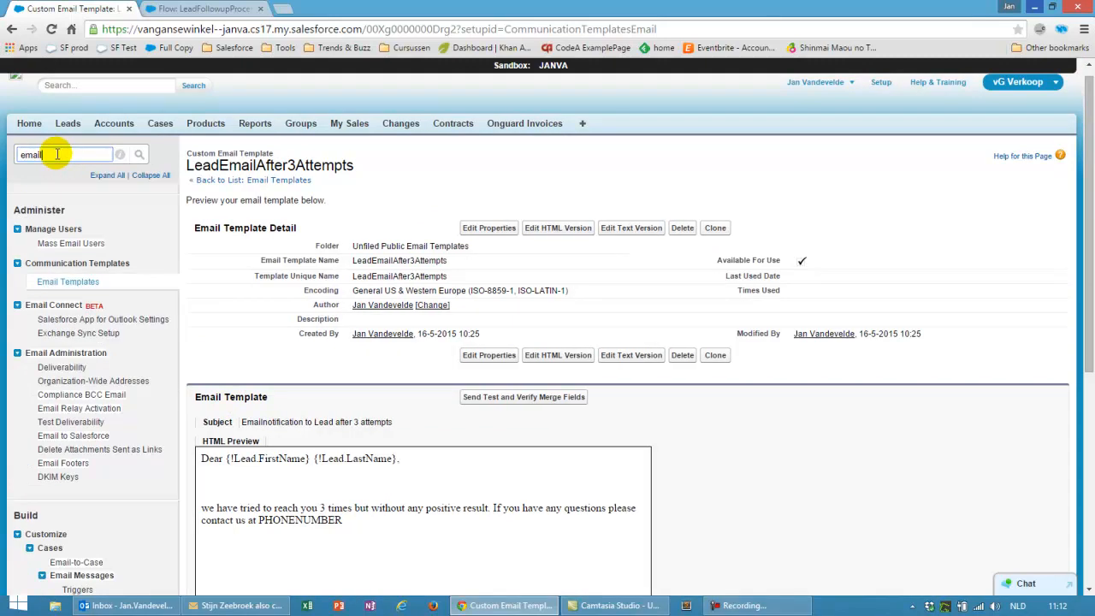
double_click(52, 155)
type("workfl")
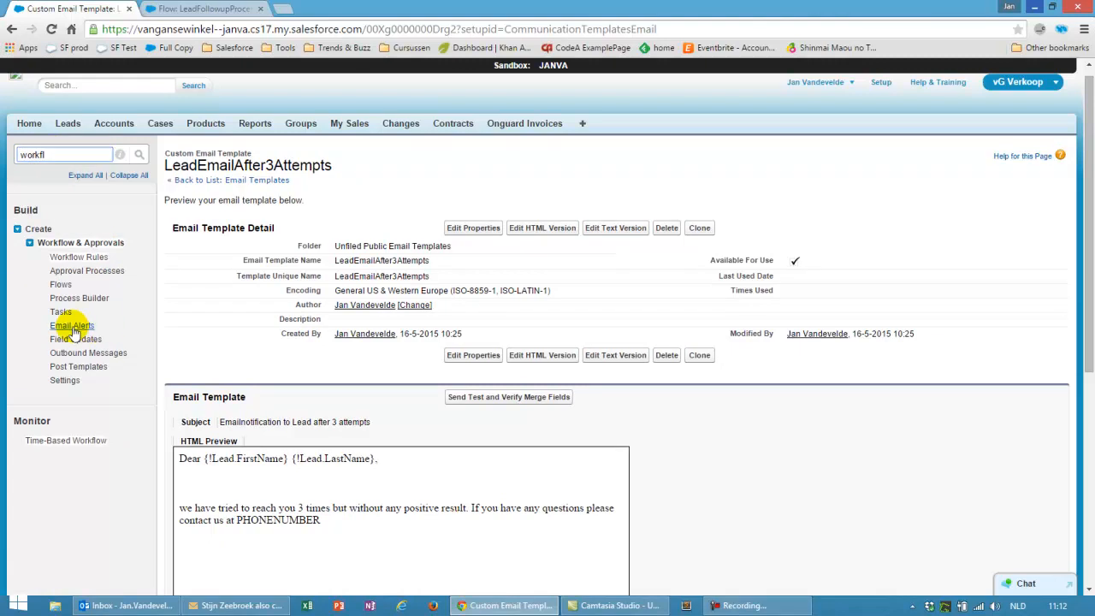
Open the 'Email alert lead after 3 attempts' alert from the workflow Email Alerts list
left_click(76, 326)
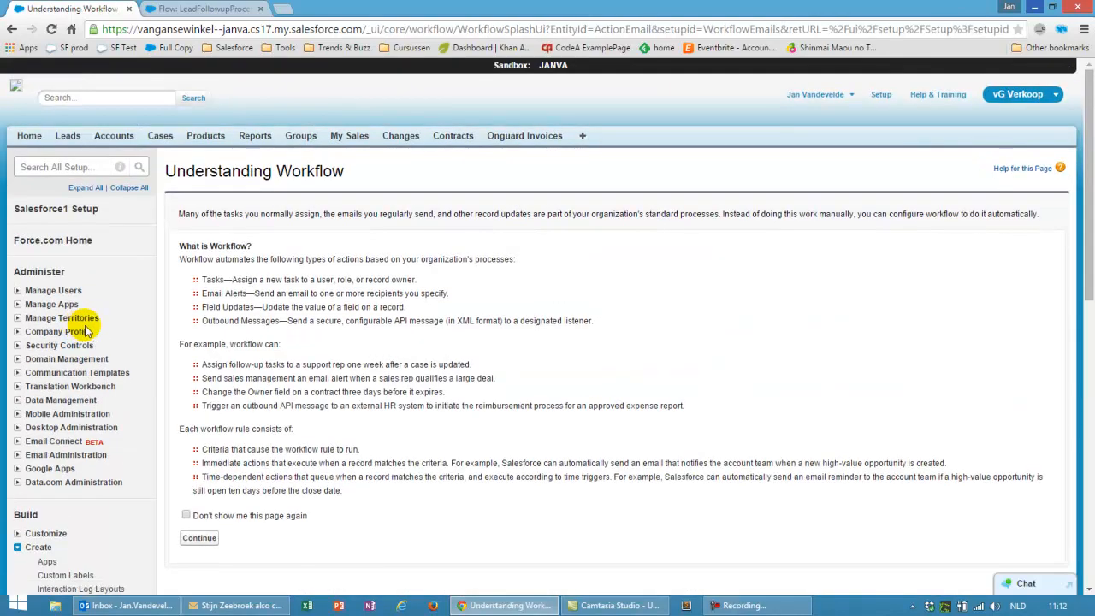
left_click(199, 537)
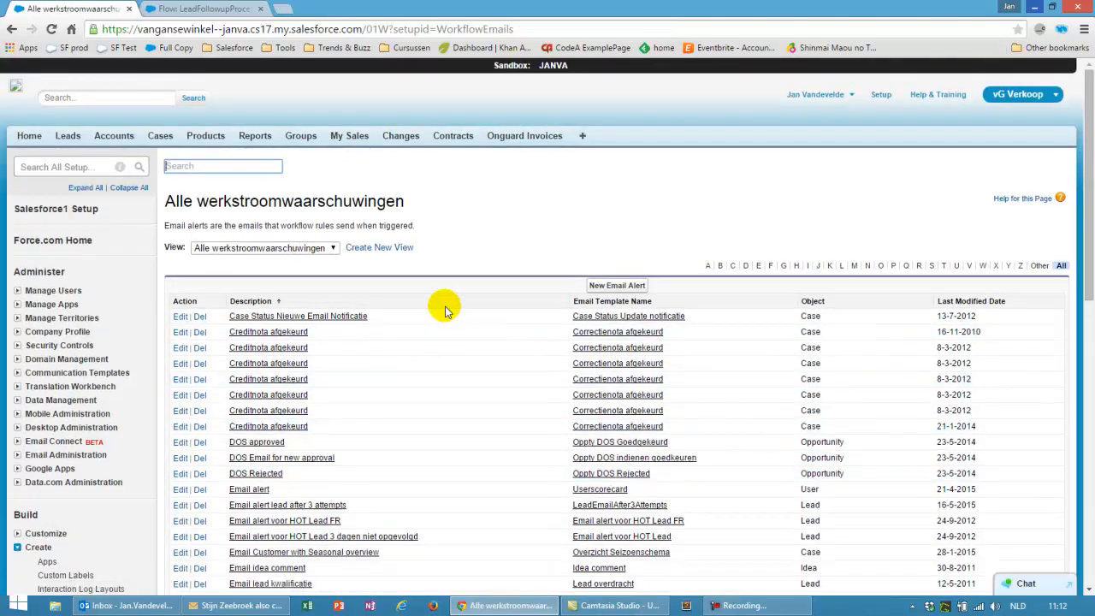
left_click(289, 505)
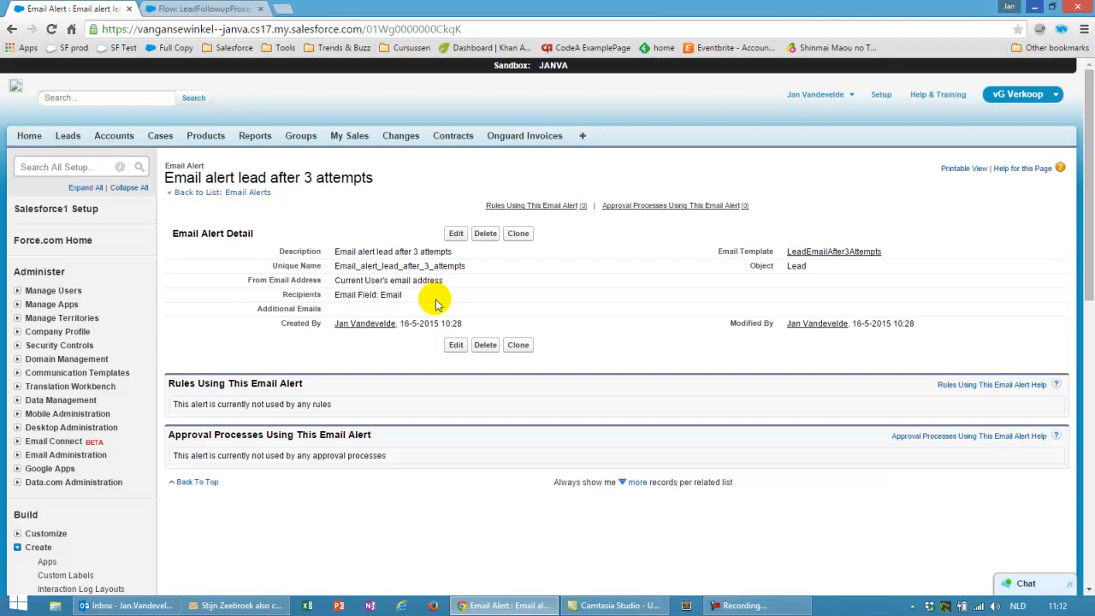
Check the alert's recipient options, including lead email fields, then cancel the edit without saving
left_click(456, 233)
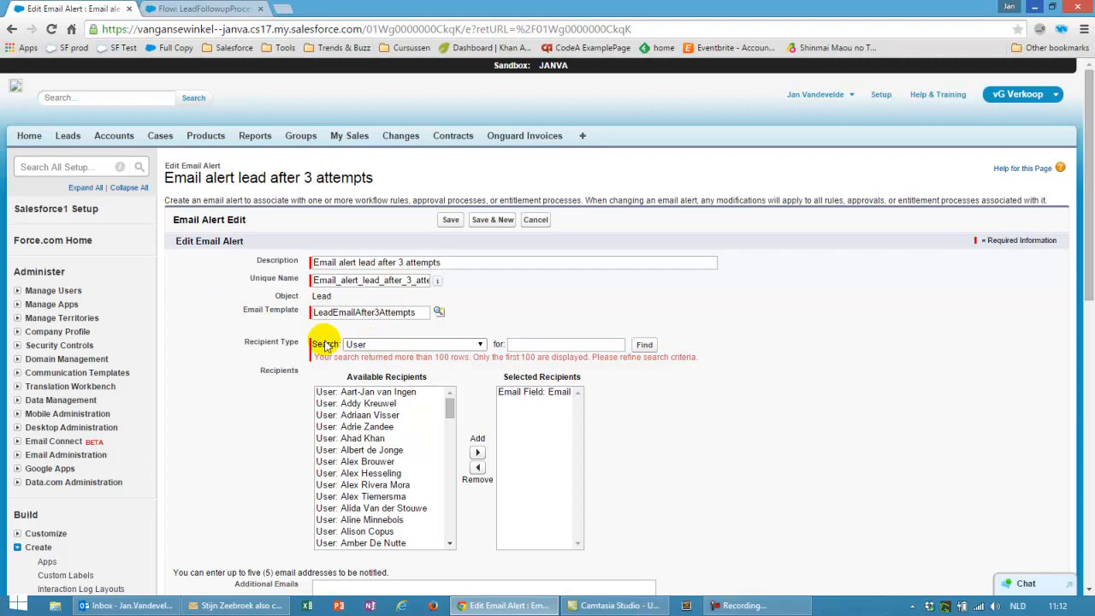
left_click(403, 344)
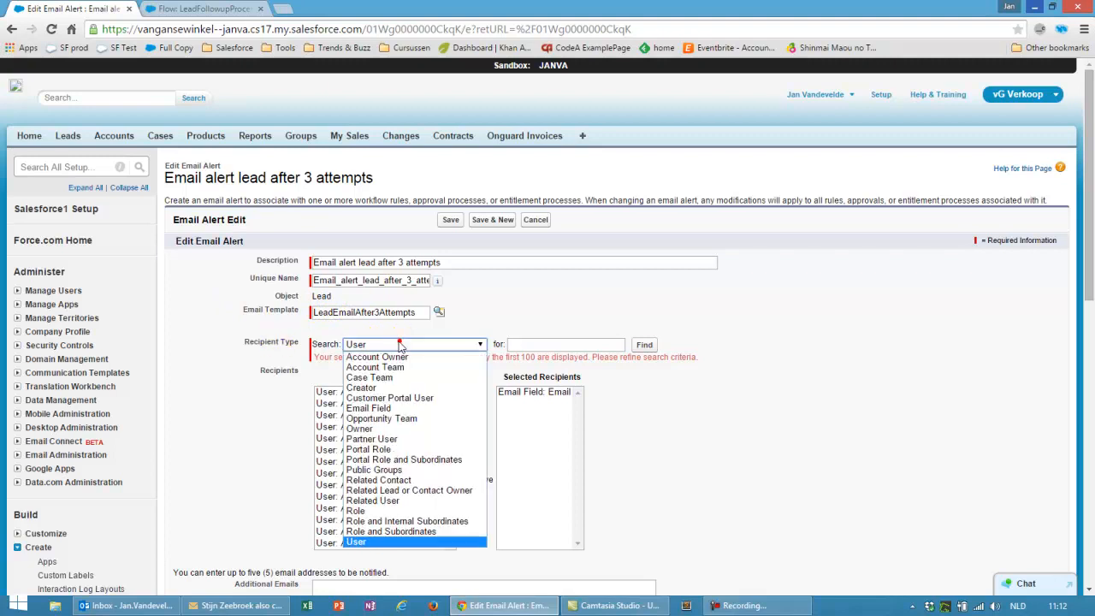
left_click(381, 409)
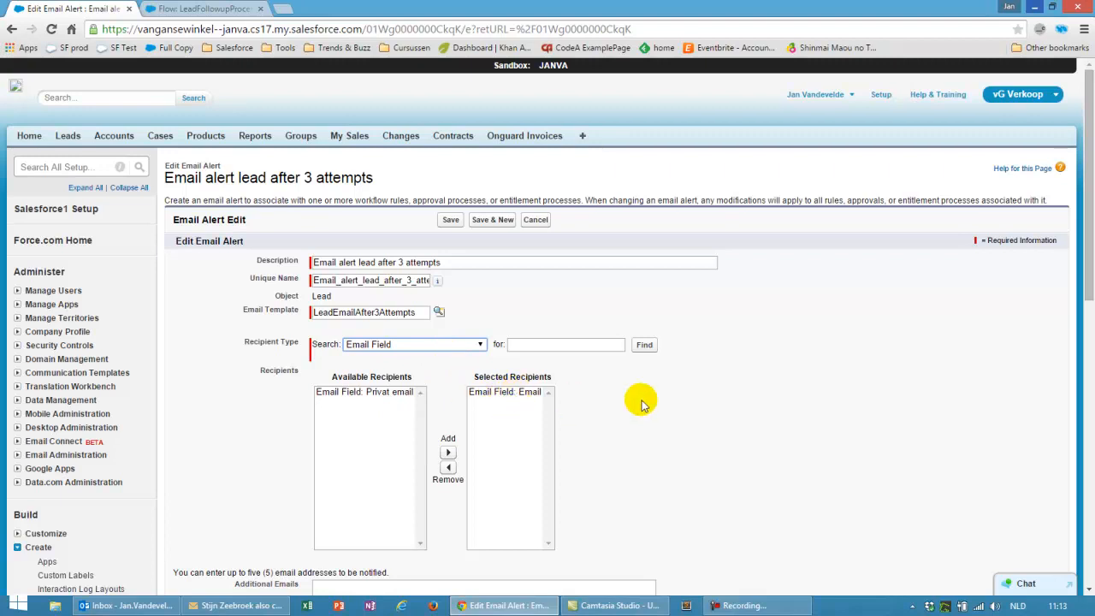
scroll(640, 399, "down", 3)
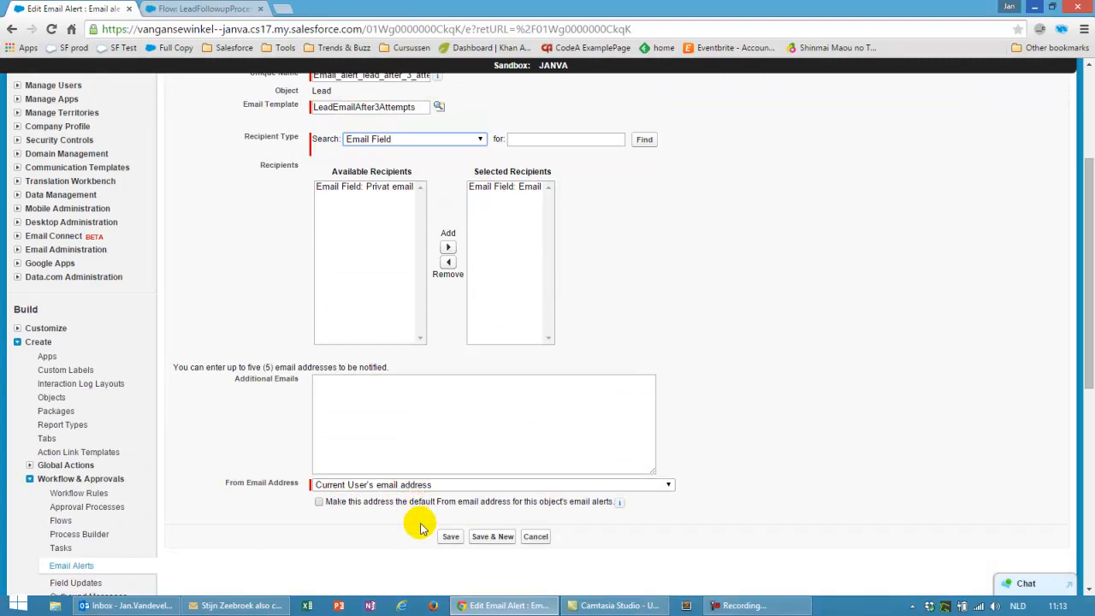
left_click(536, 537)
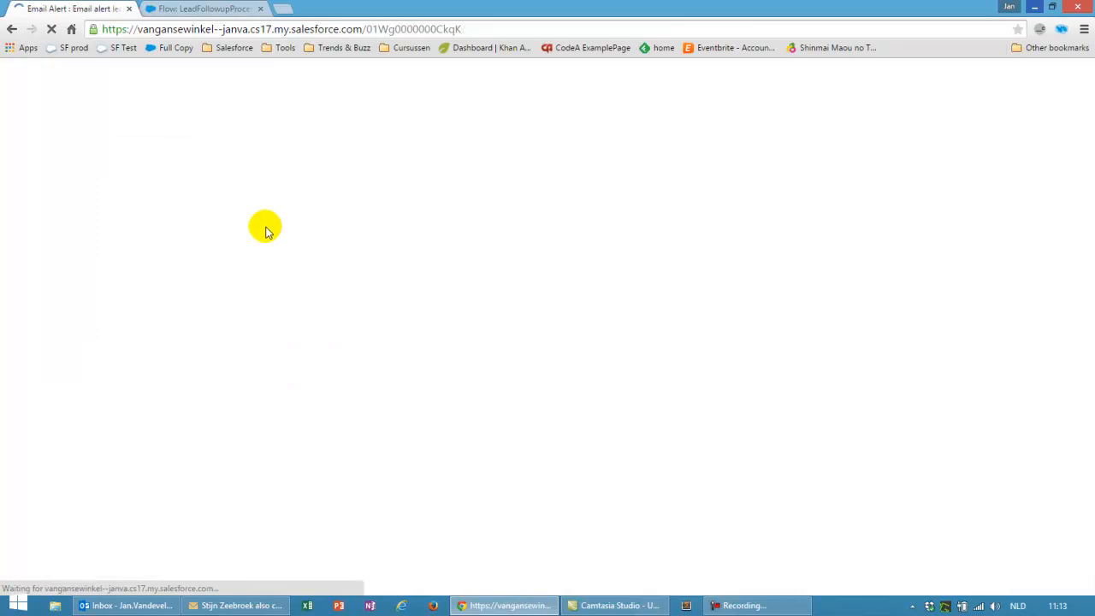
left_click(65, 167)
Confirm the LeadFollowupProcessWithAutoTasks flow uses the Lead.Email_alert_lead_after_3_attempts action, then return to Setup home
type("flo")
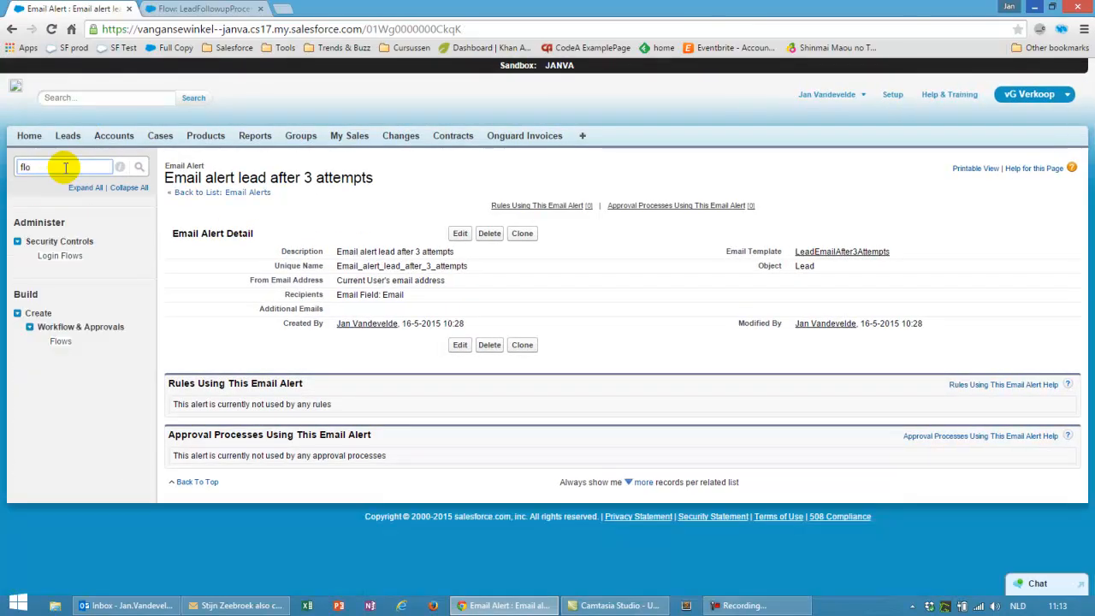
left_click(61, 340)
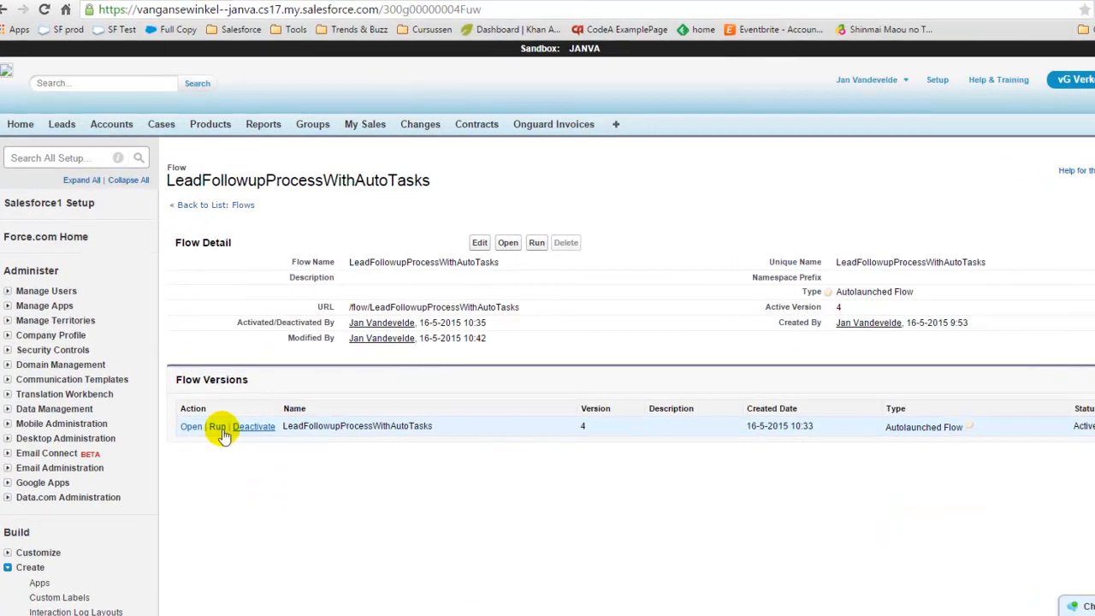
left_click(218, 427)
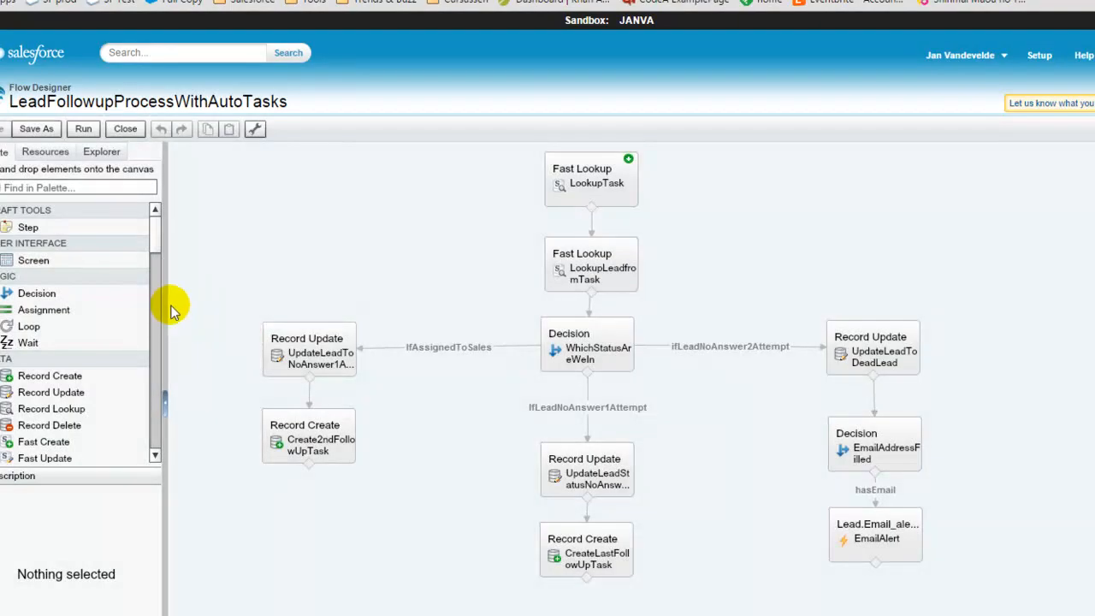
scroll(153, 232, "down", 1)
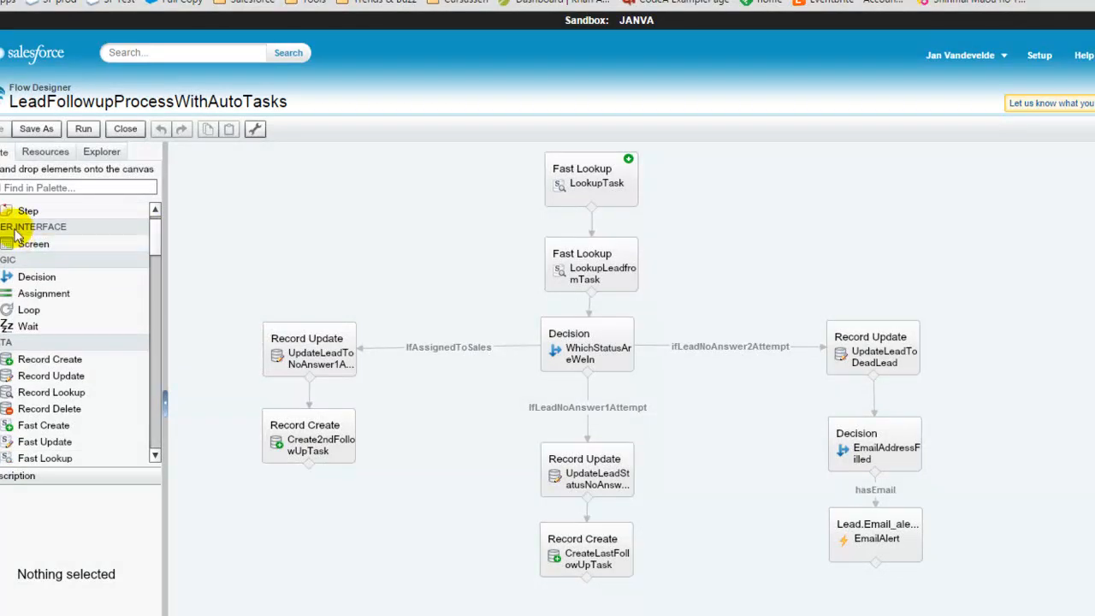
left_click_drag(154, 237, 154, 408)
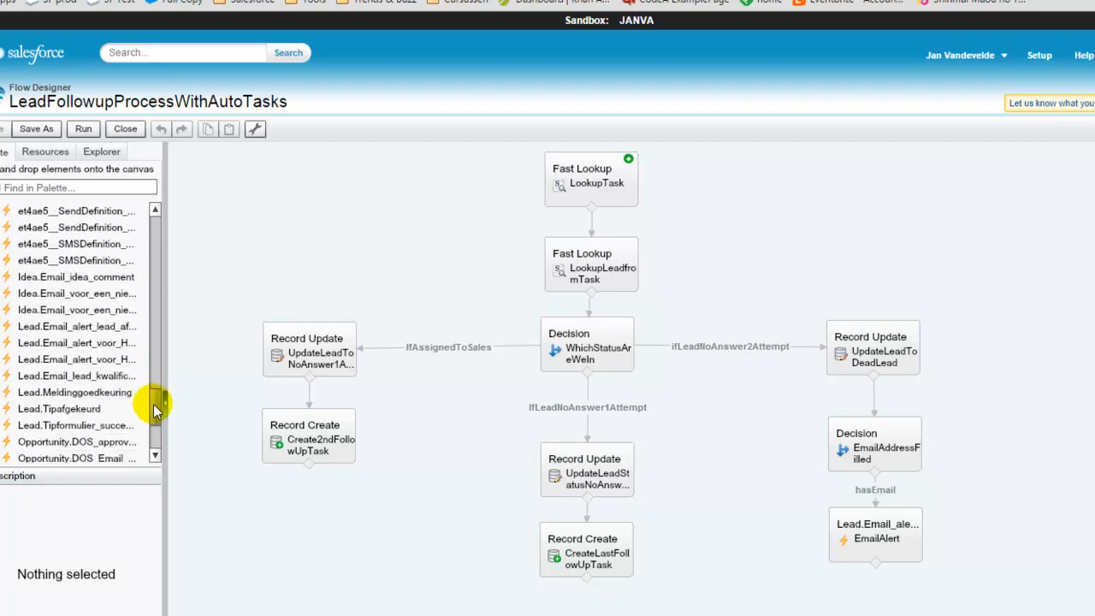
left_click(76, 327)
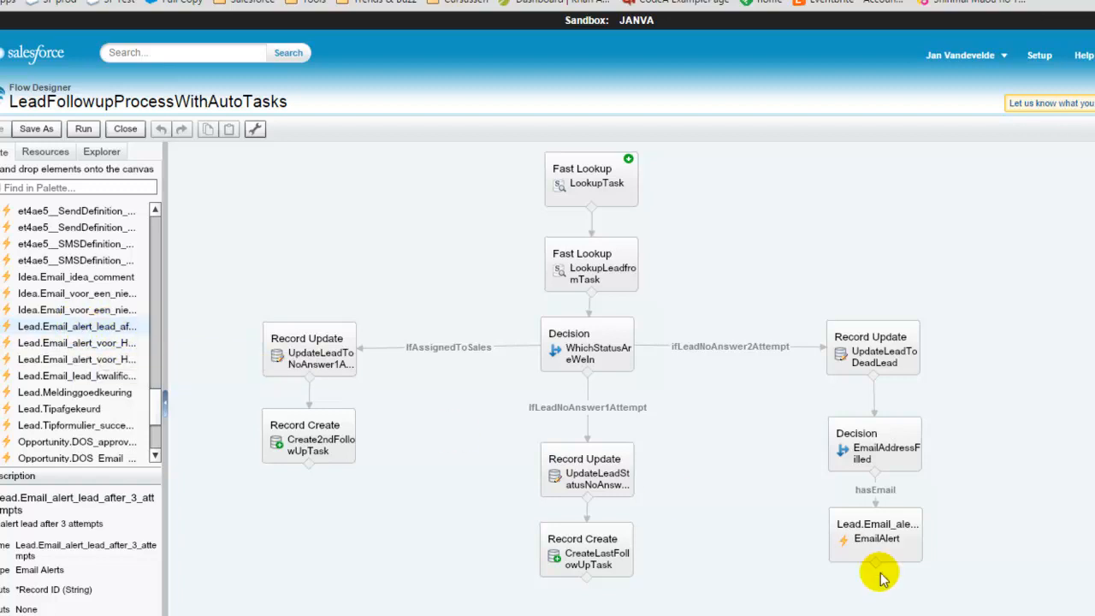
mouse_move(872, 545)
left_click(1039, 56)
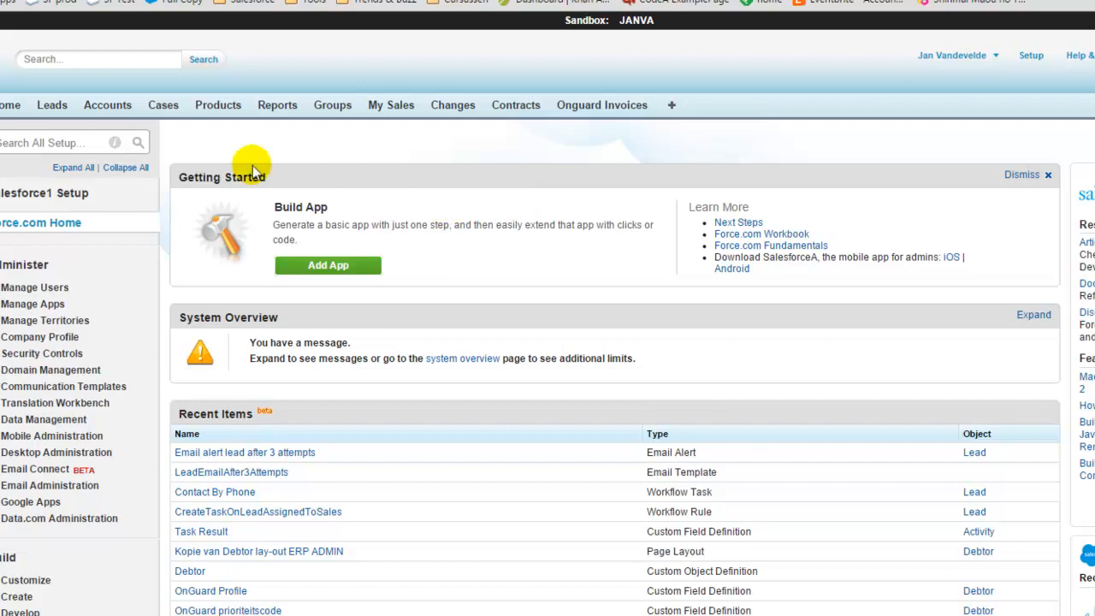
Inspect the UpdateLeadOnTaskFinish process and its FinishedNegative criterion in Process Builder, then open a blank browser tab
left_click(59, 142)
type("process")
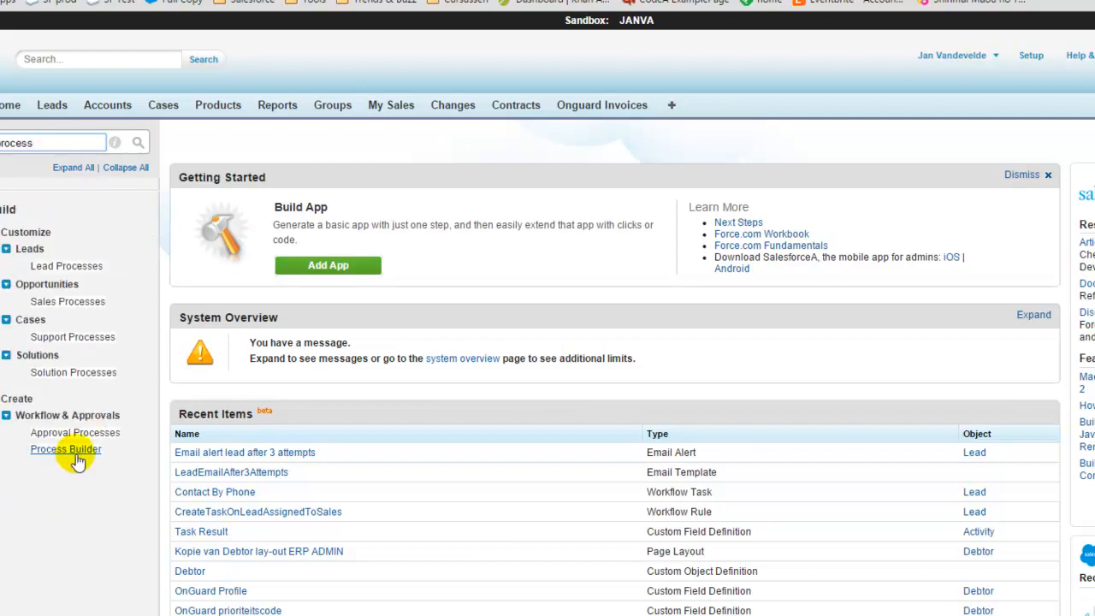
left_click(89, 451)
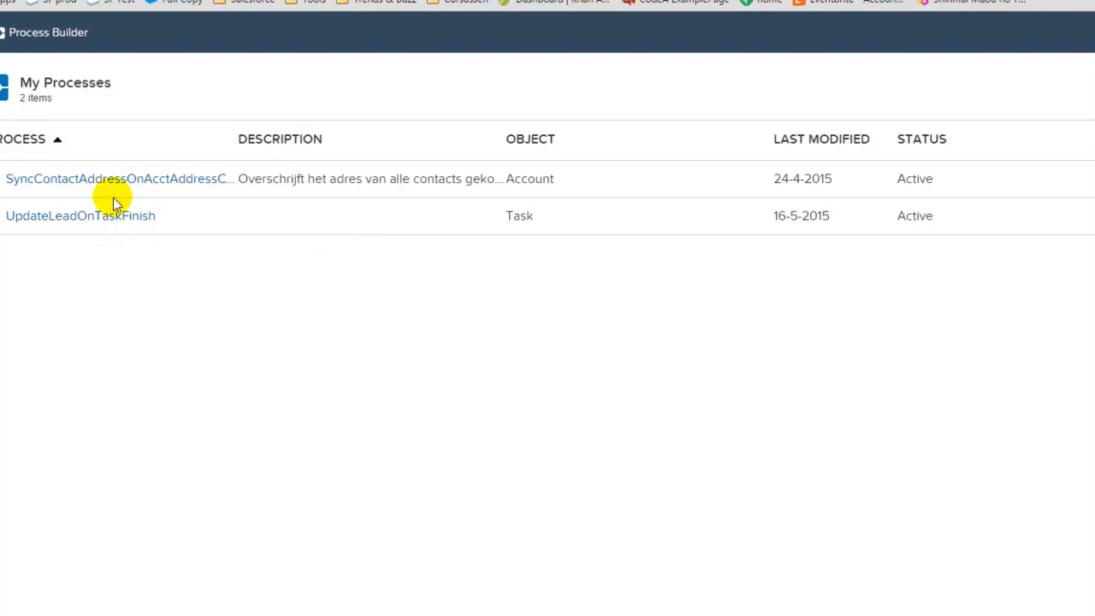
left_click(54, 218)
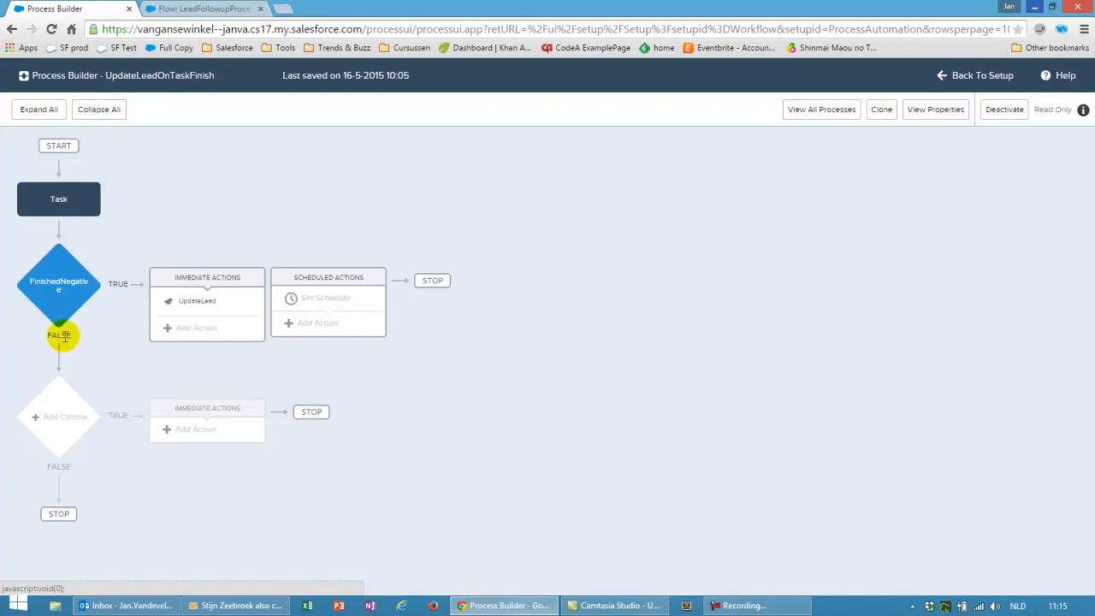
left_click(282, 9)
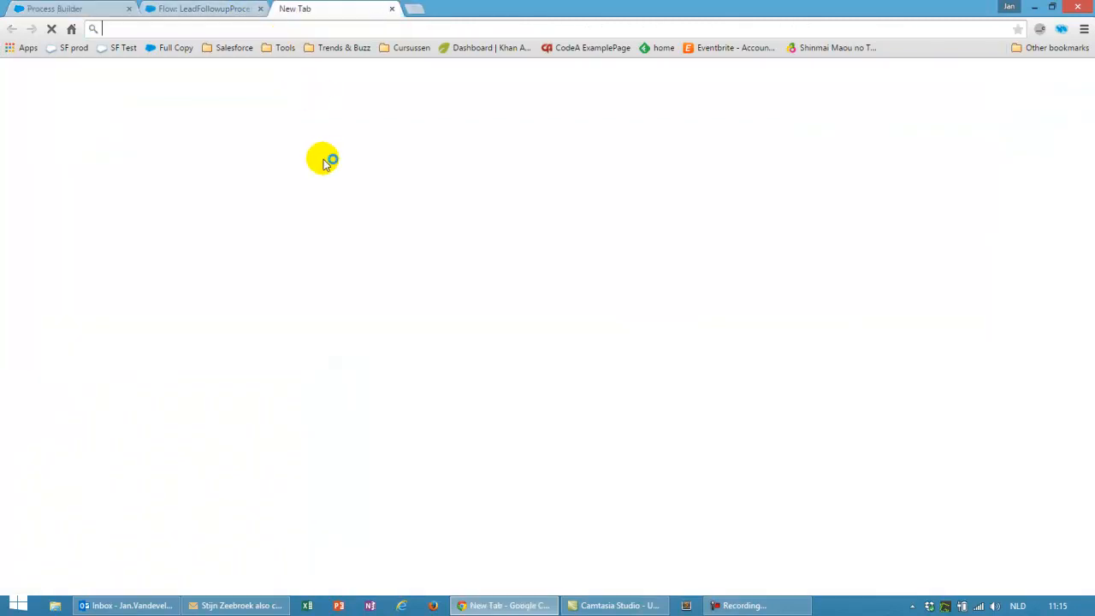
Google 'convert lead flow salesforce' and open the Sample Process.Plugin Implementation for Lead Conversion doc
left_click(369, 257)
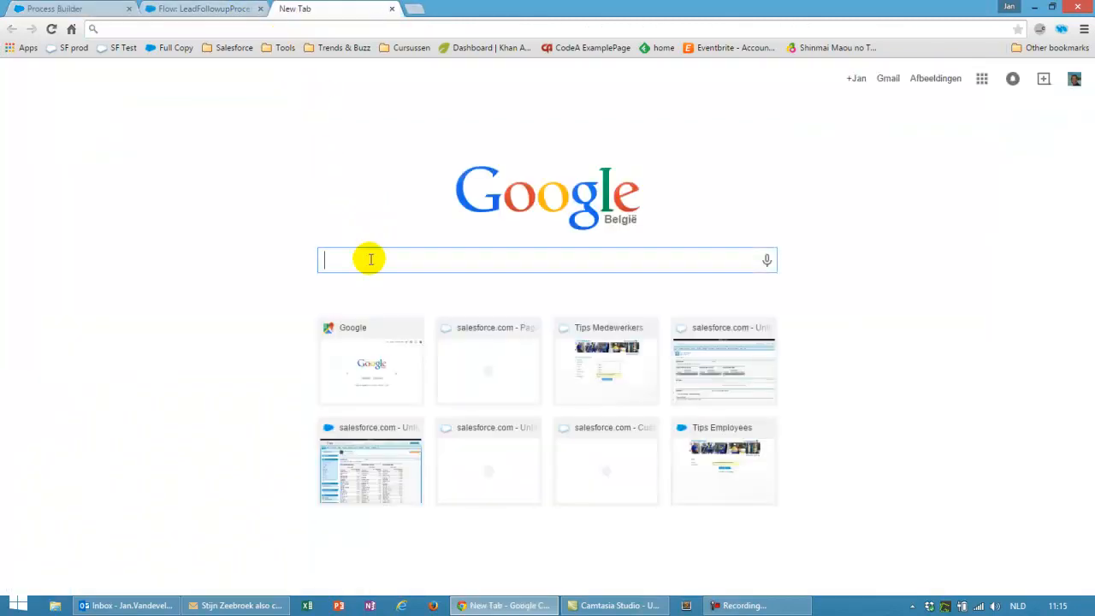
type("convert ")
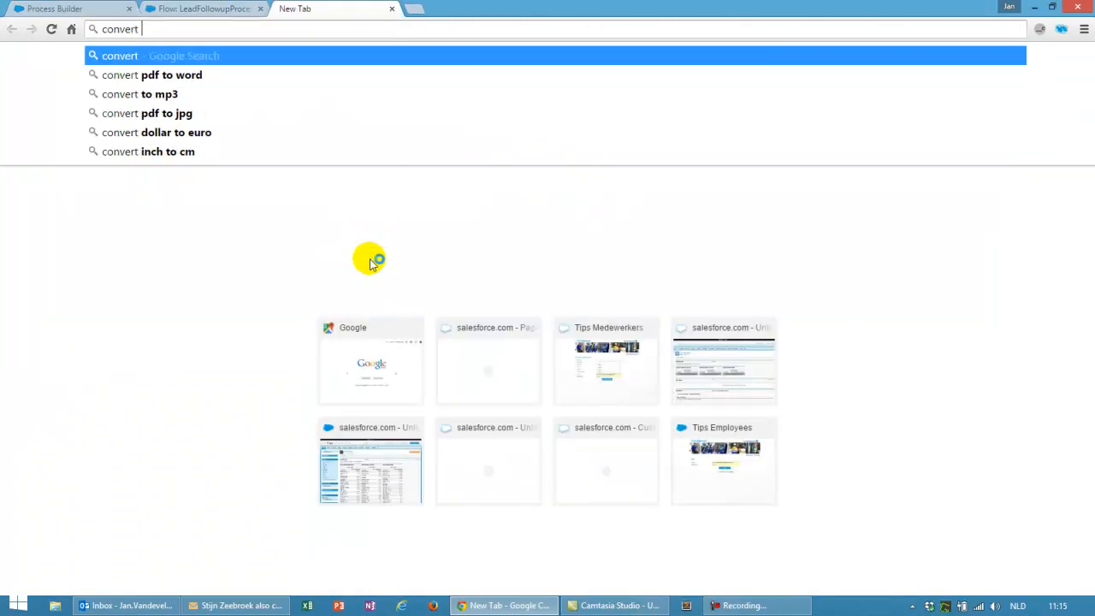
type("lead flow")
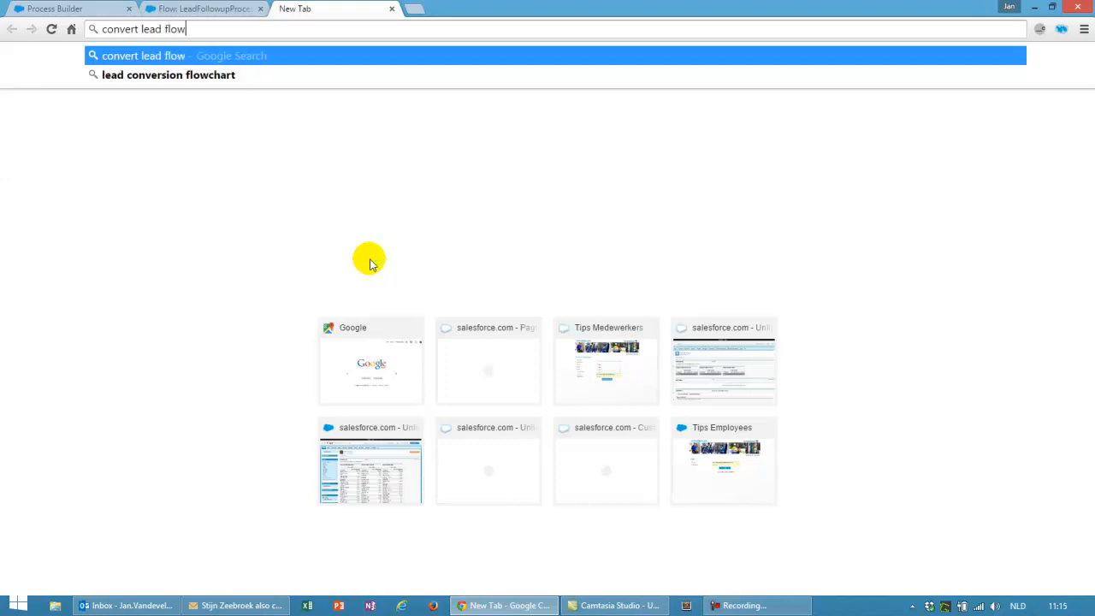
type(" salesforce")
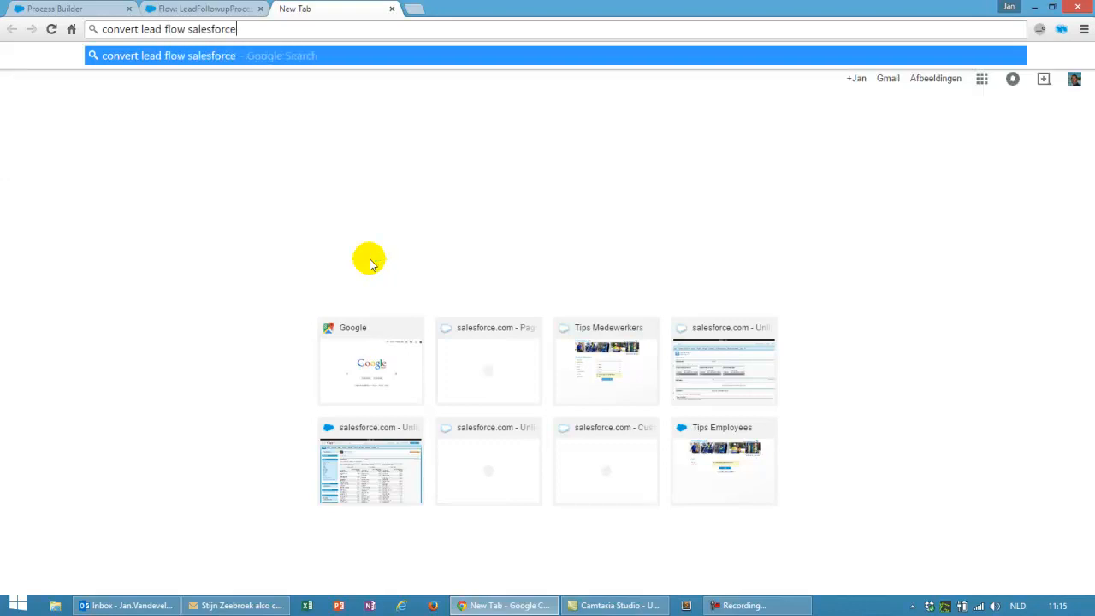
key("Return")
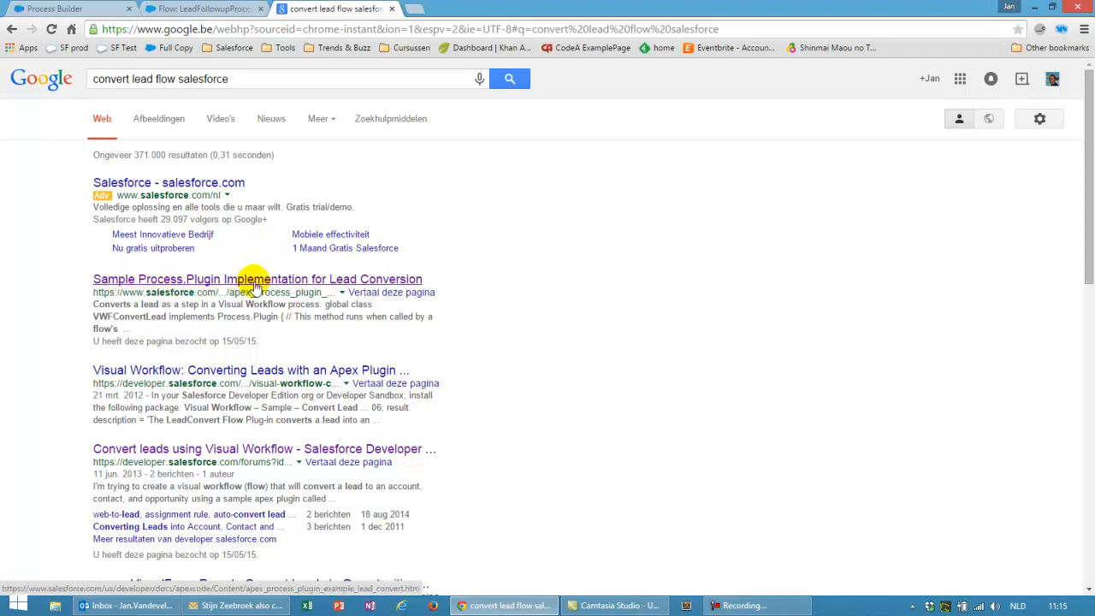
left_click(247, 283)
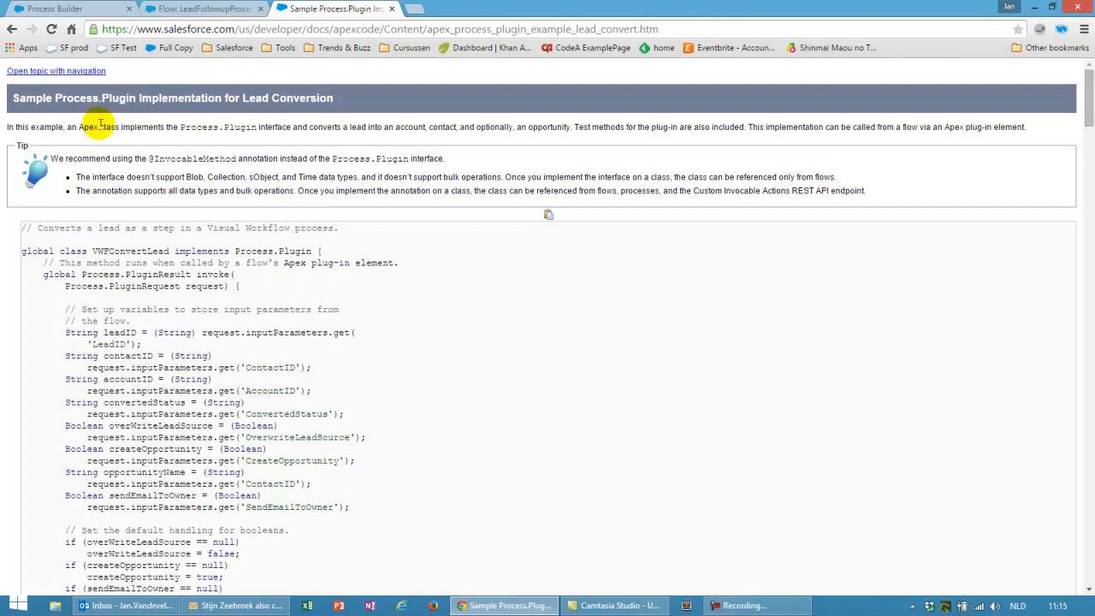
Read the VWFConvertLead code sample and highlight the Process.Plugin name and the note about calling it from a flow
scroll(162, 231, "down", 15)
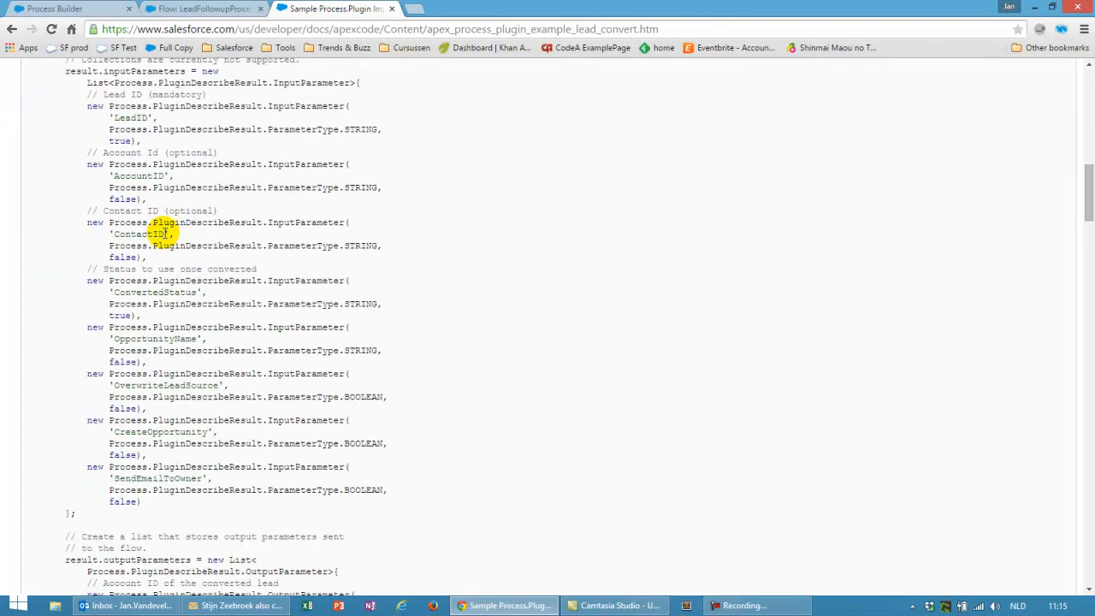
scroll(159, 235, "down", 10)
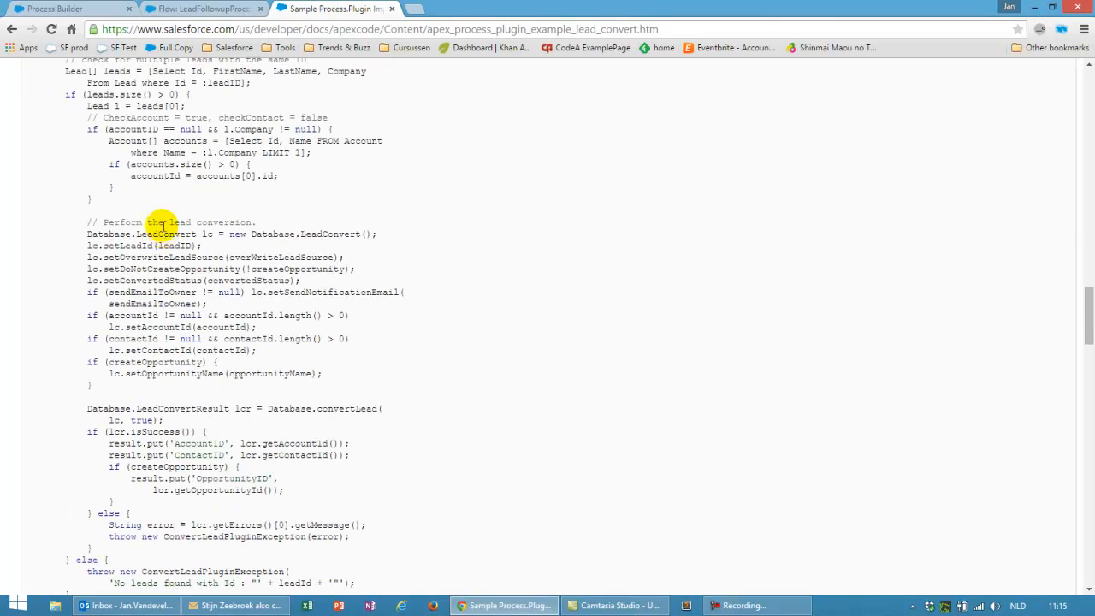
scroll(291, 265, "down", 5)
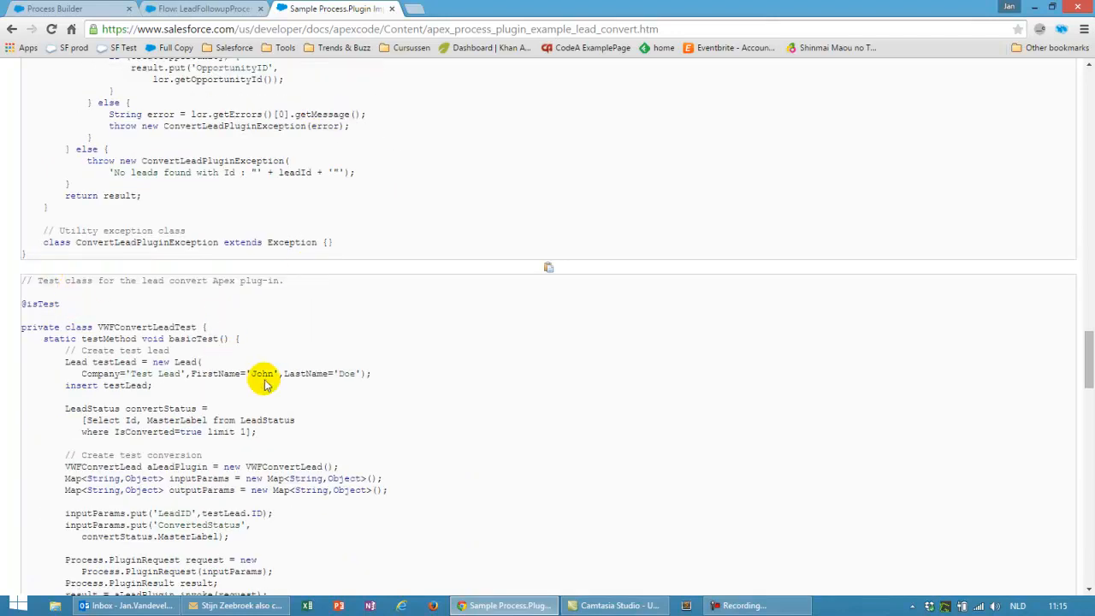
scroll(290, 385, "up", 20)
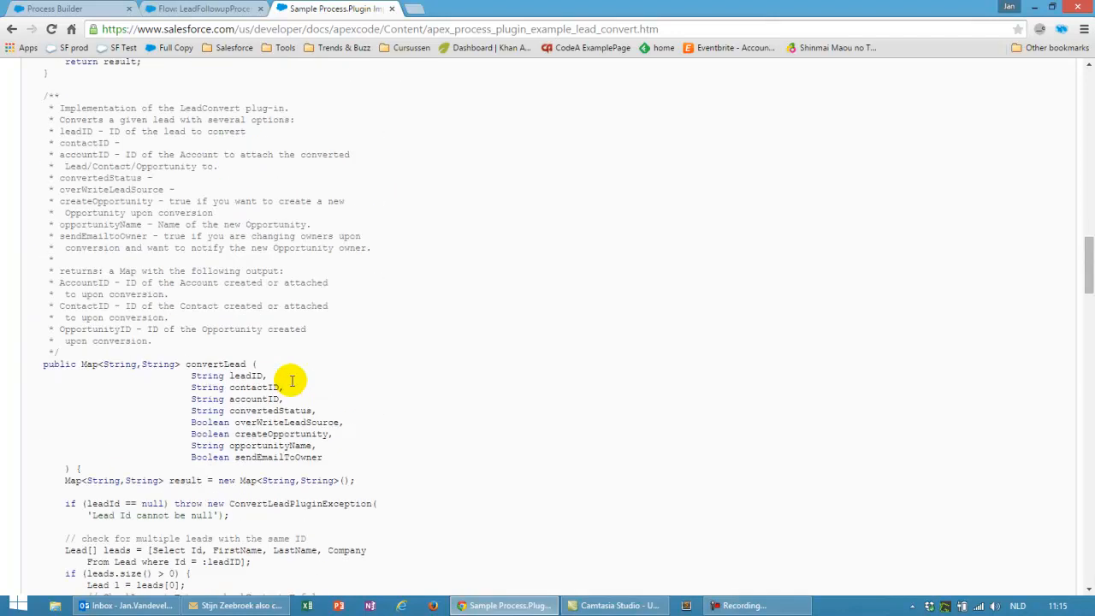
scroll(291, 384, "up", 1)
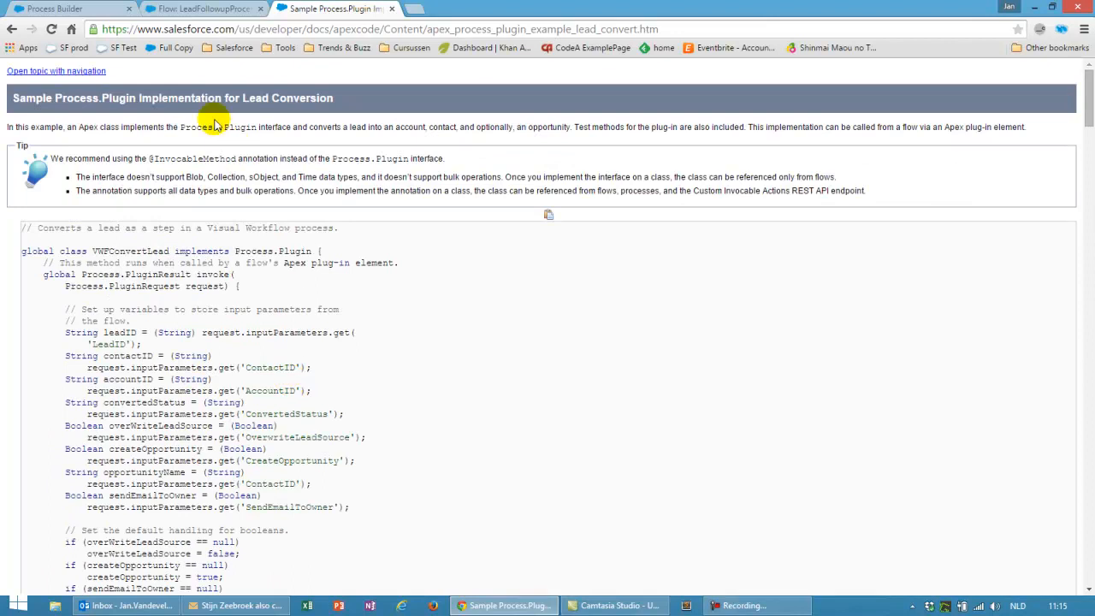
left_click_drag(179, 126, 254, 126)
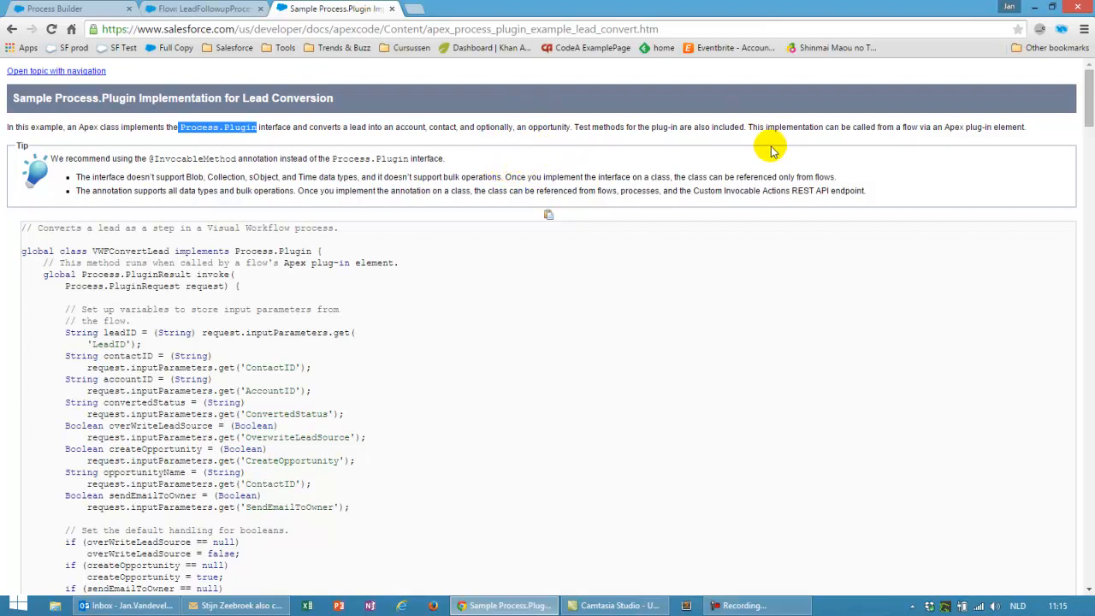
left_click_drag(751, 129, 1026, 127)
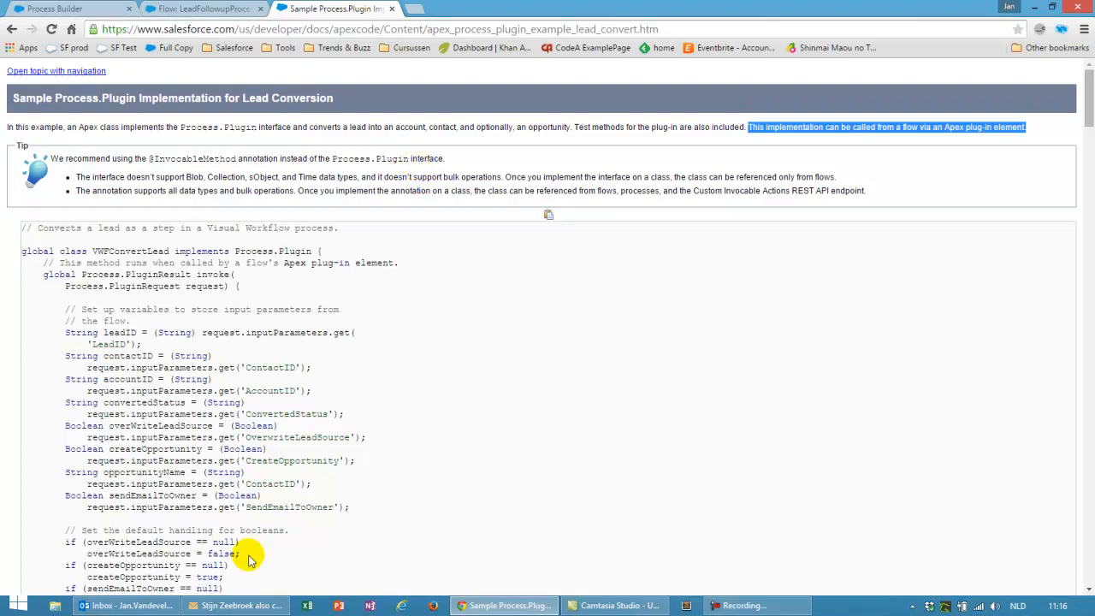
mouse_move(233, 607)
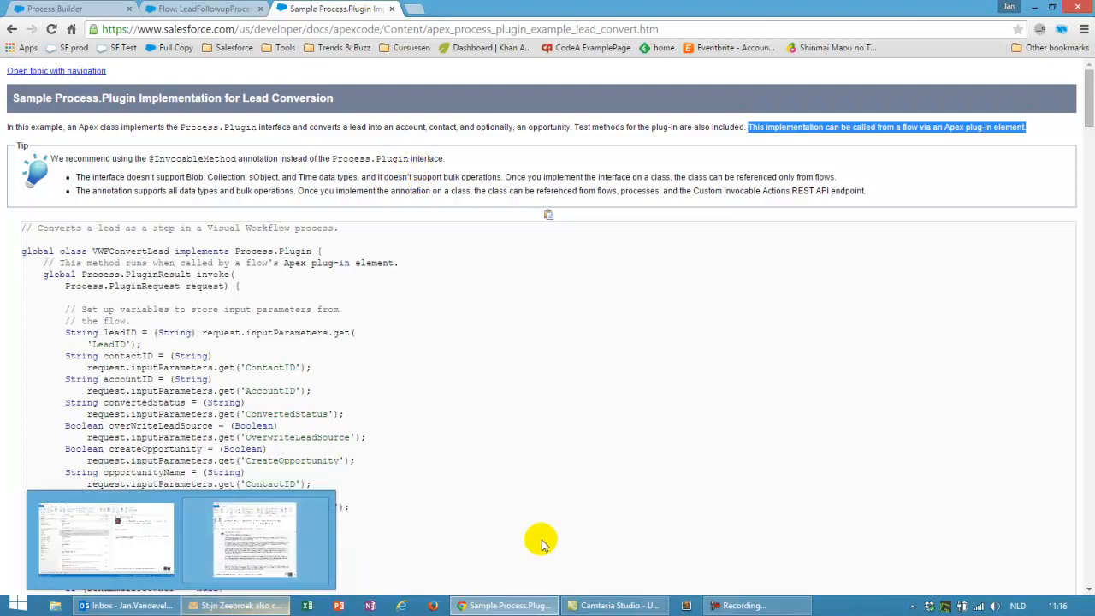